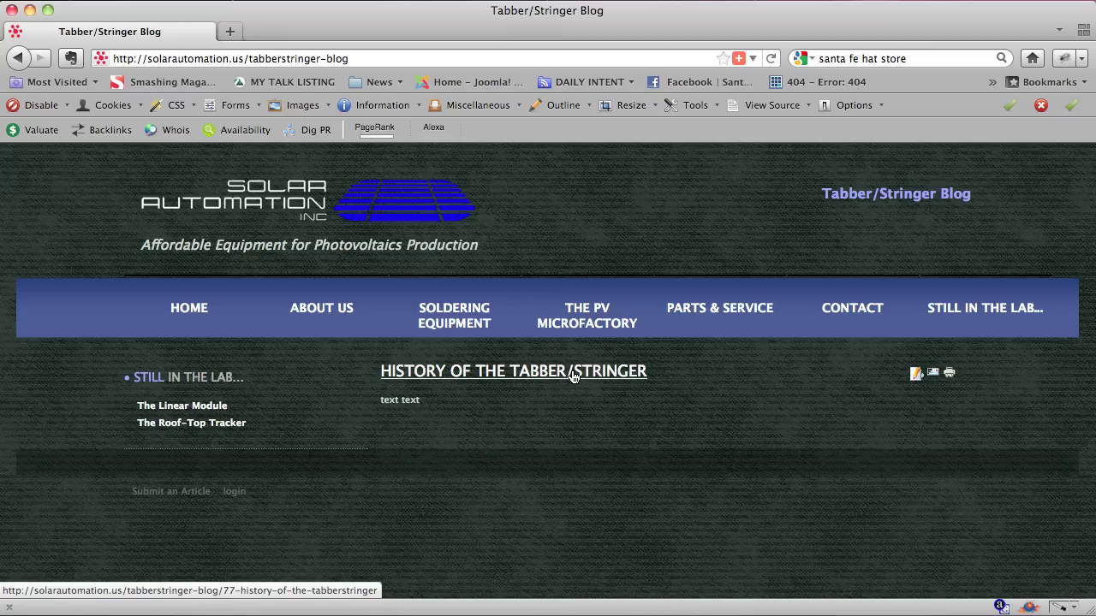
left_click_drag(656, 376, 368, 390)
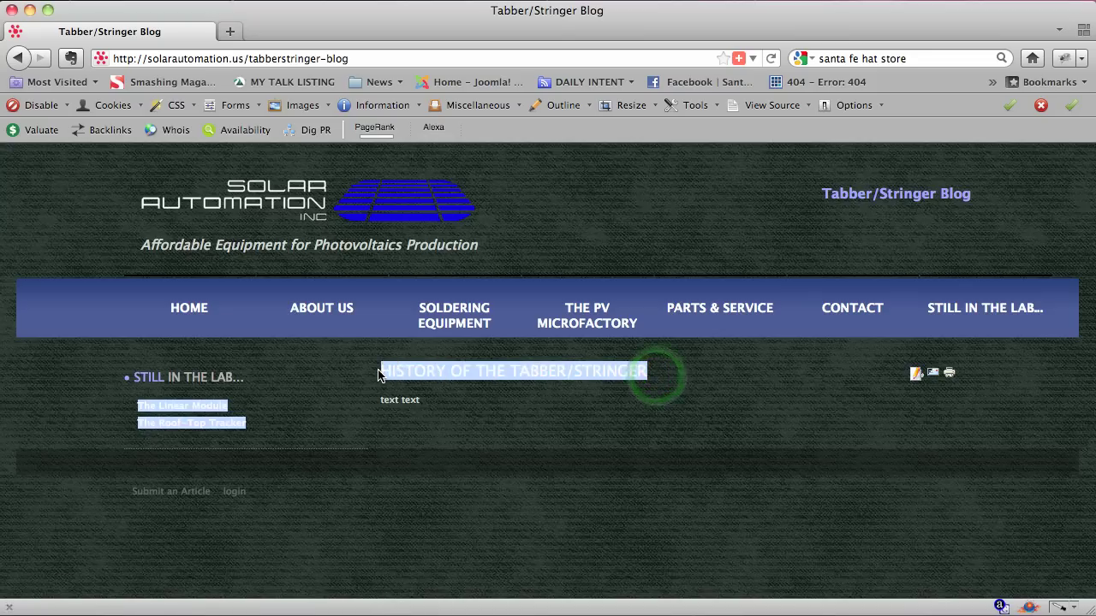
left_click(473, 409)
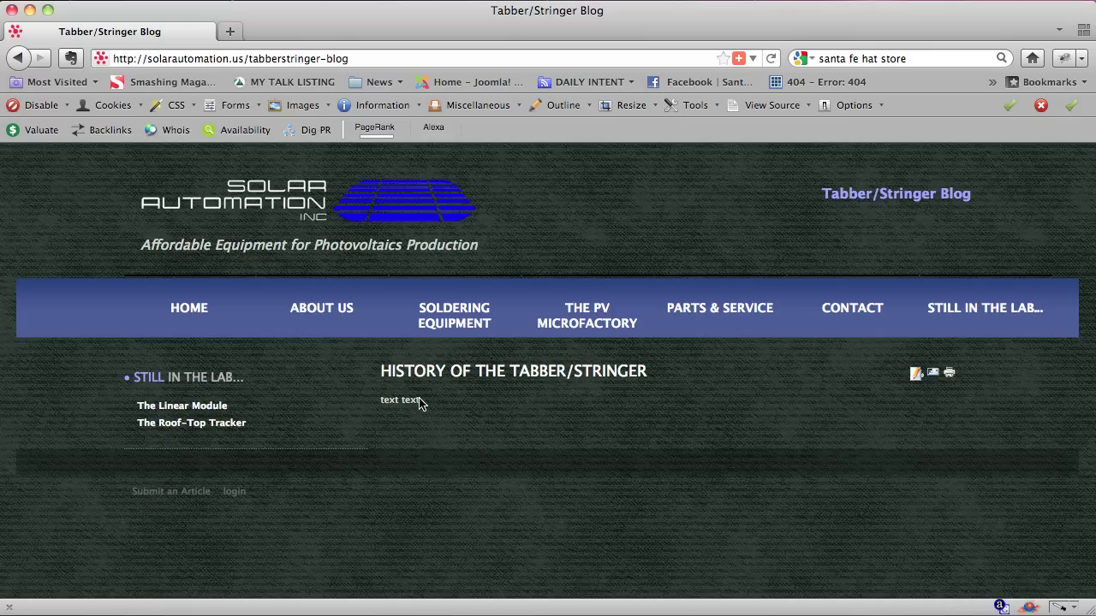
left_click_drag(419, 400, 395, 399)
left_click(602, 418)
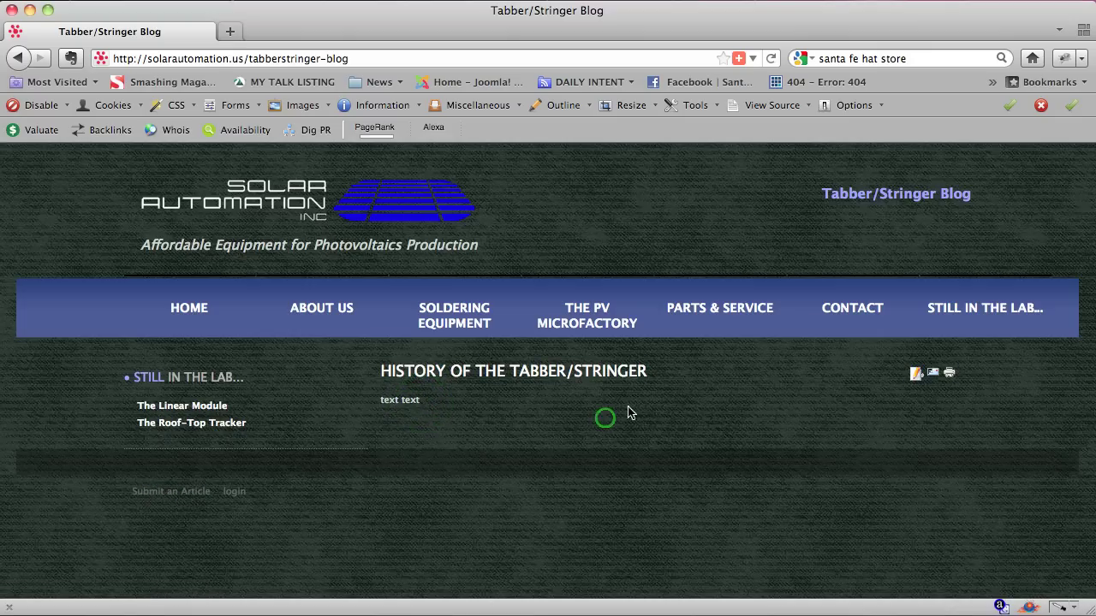
- Open the "History of the Tabber/Stringer" article for editing
left_click(914, 378)
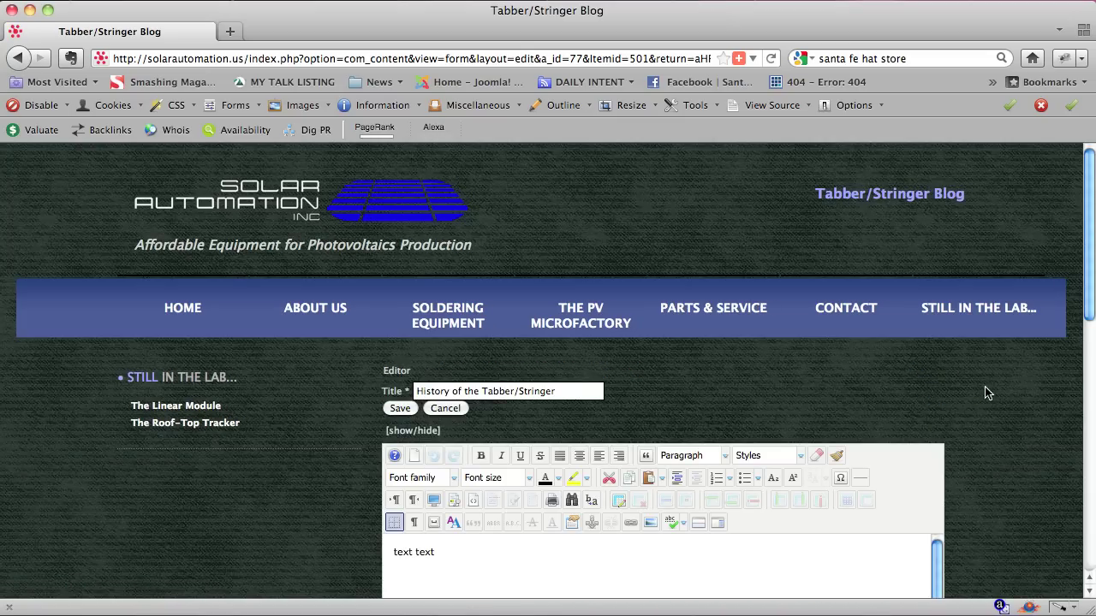
scroll(995, 405, "down", 3)
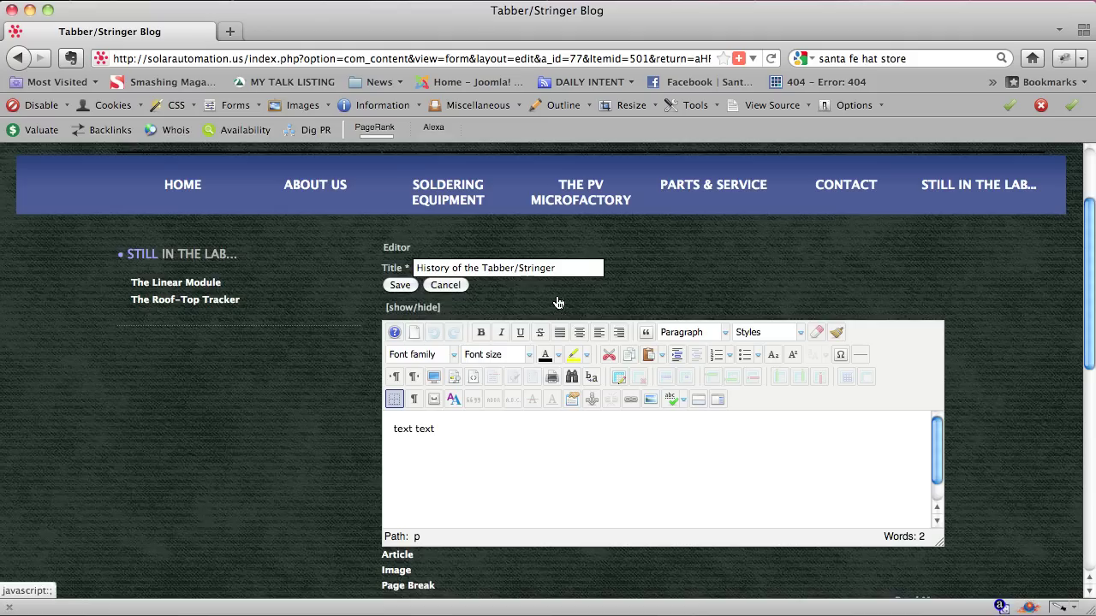
left_click_drag(560, 269, 415, 268)
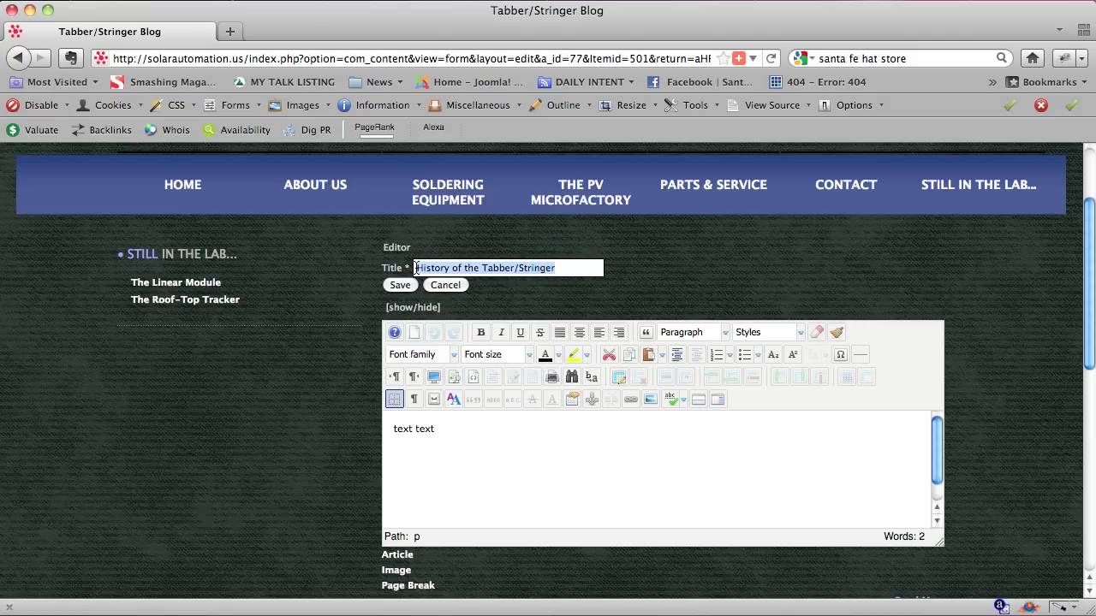
left_click(483, 268)
left_click_drag(484, 268, 558, 272)
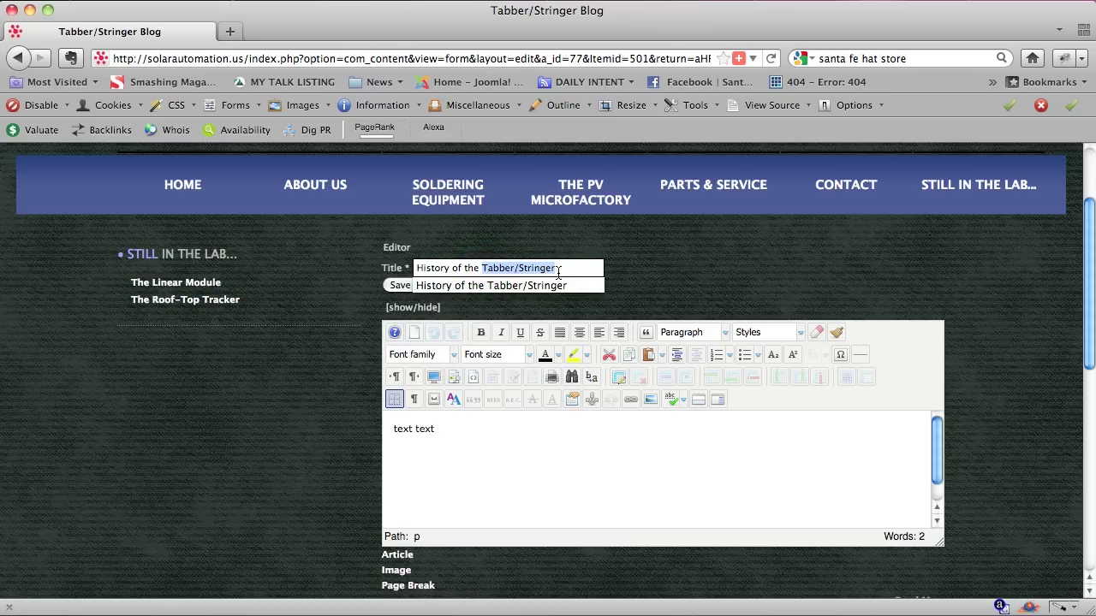
- Replace the article's body text with "typing typing"
left_click(508, 441)
left_click_drag(463, 423, 384, 419)
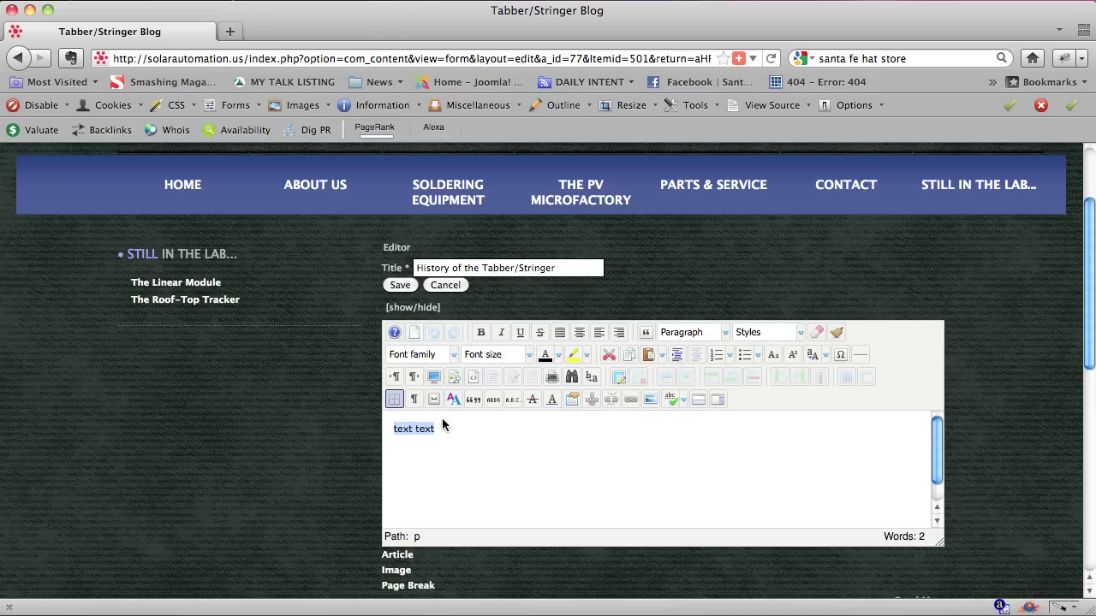
type("typing typing")
- Copy the whole body text of the article
left_click_drag(460, 429, 395, 432)
right_click(397, 429)
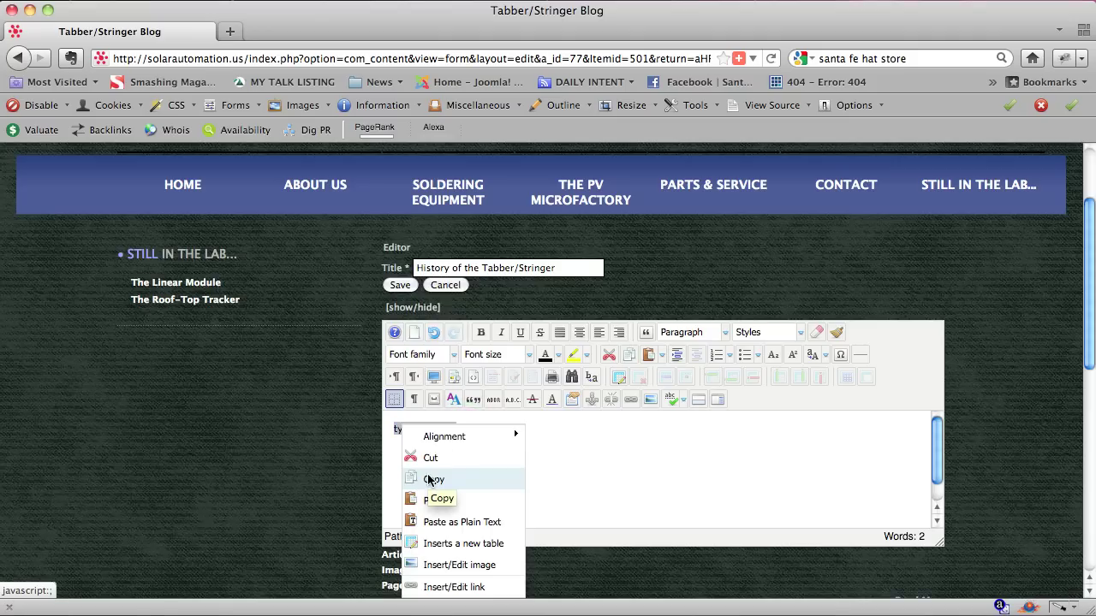
left_click(431, 479)
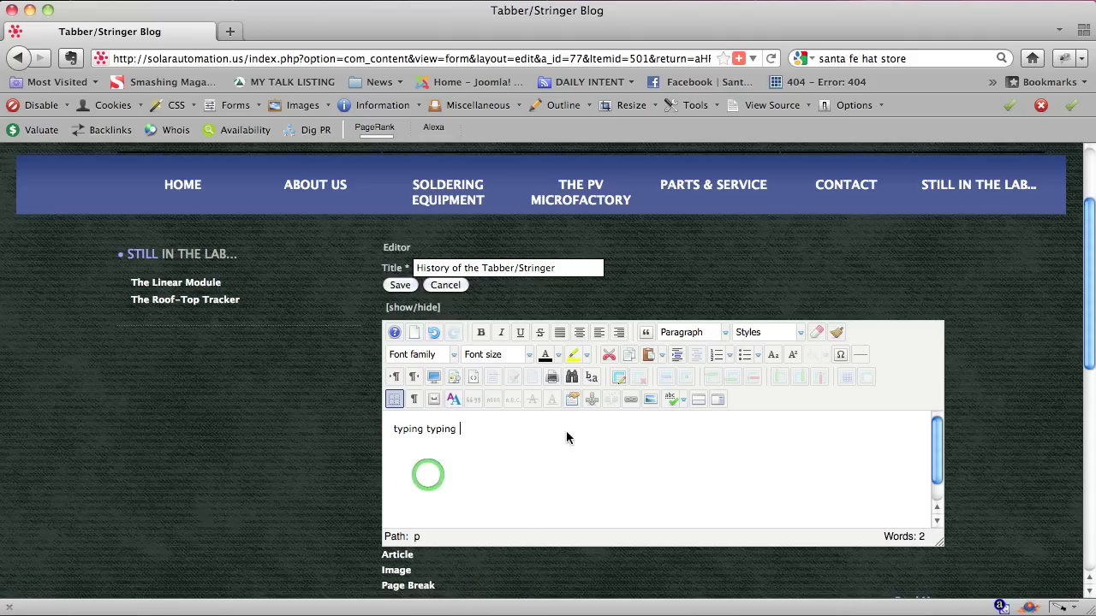
left_click(662, 356)
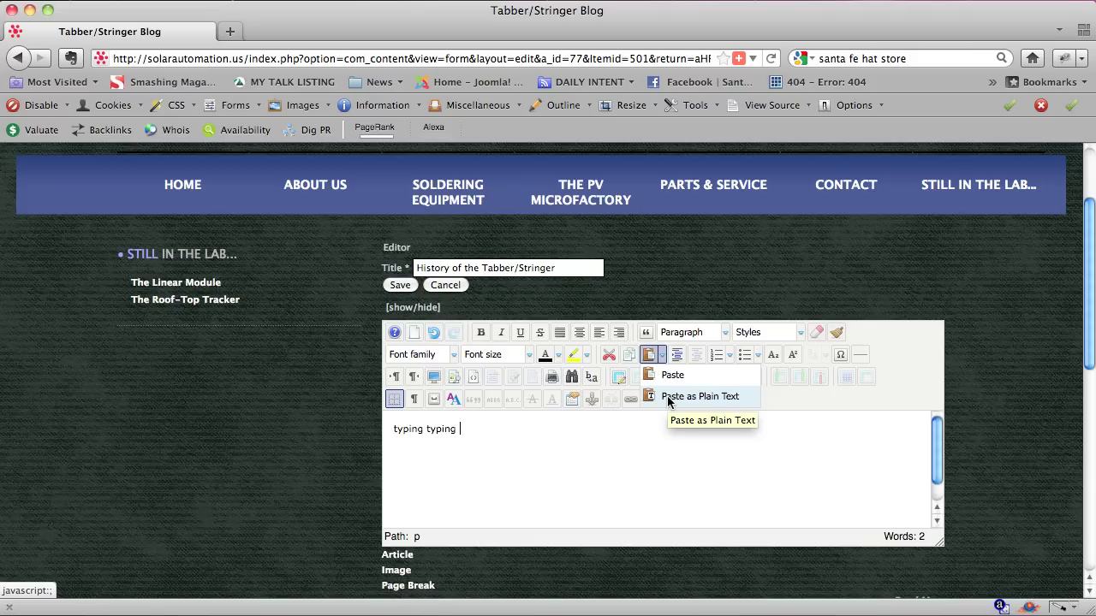
left_click(667, 397)
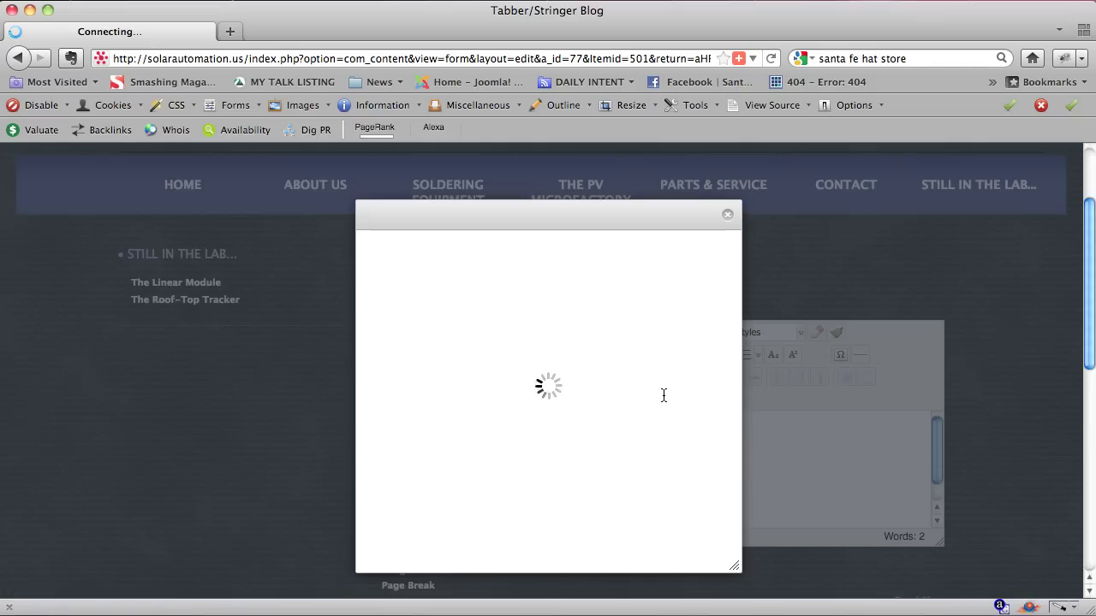
left_click(514, 373)
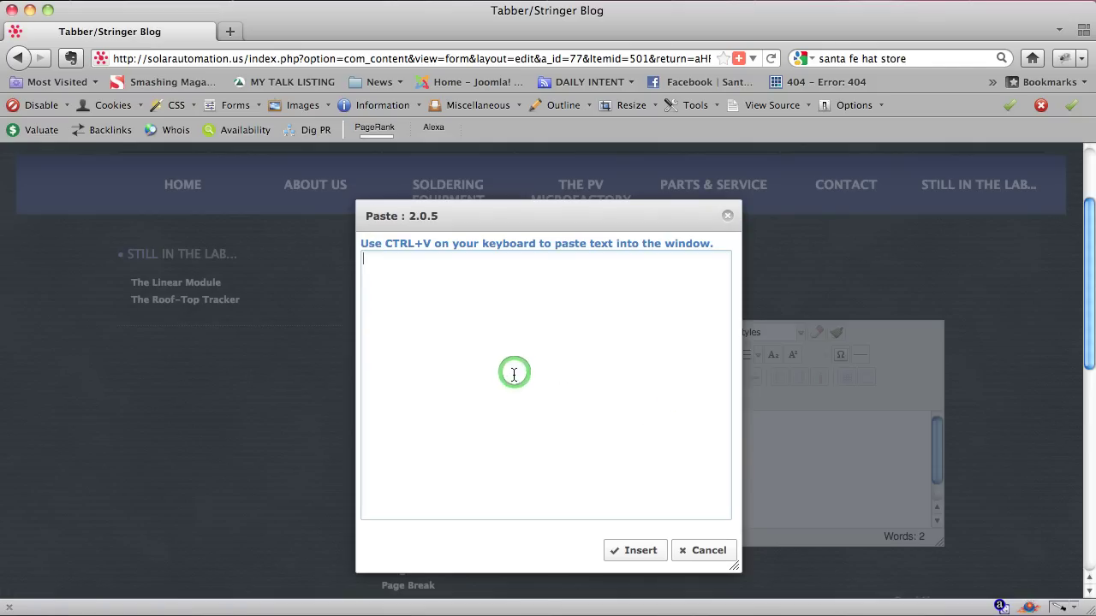
key("ctrl+v")
left_click(725, 216)
left_click(654, 460)
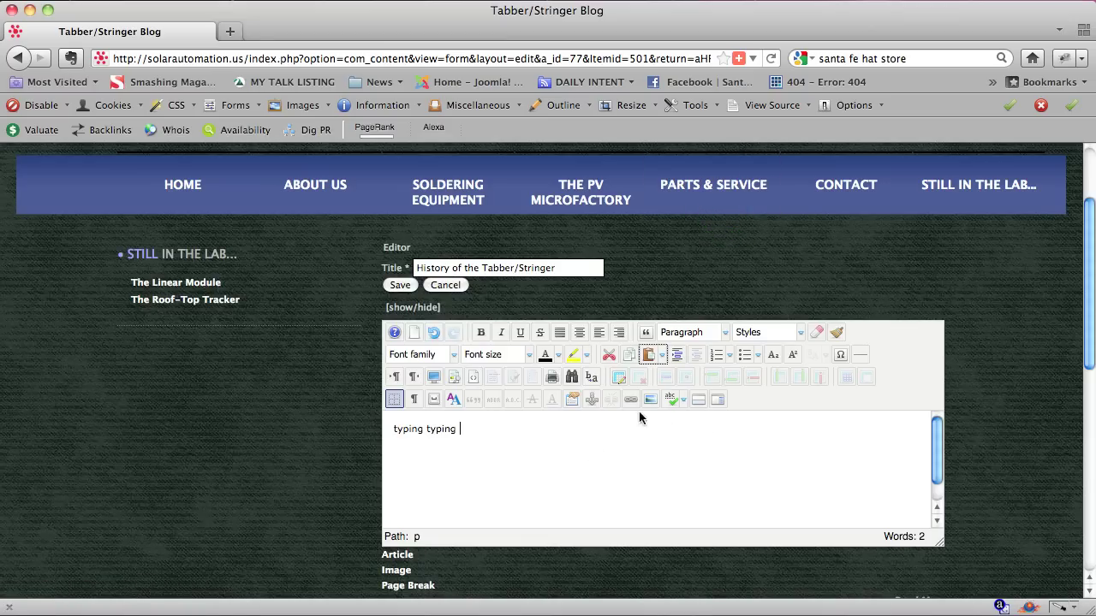
left_click(661, 355)
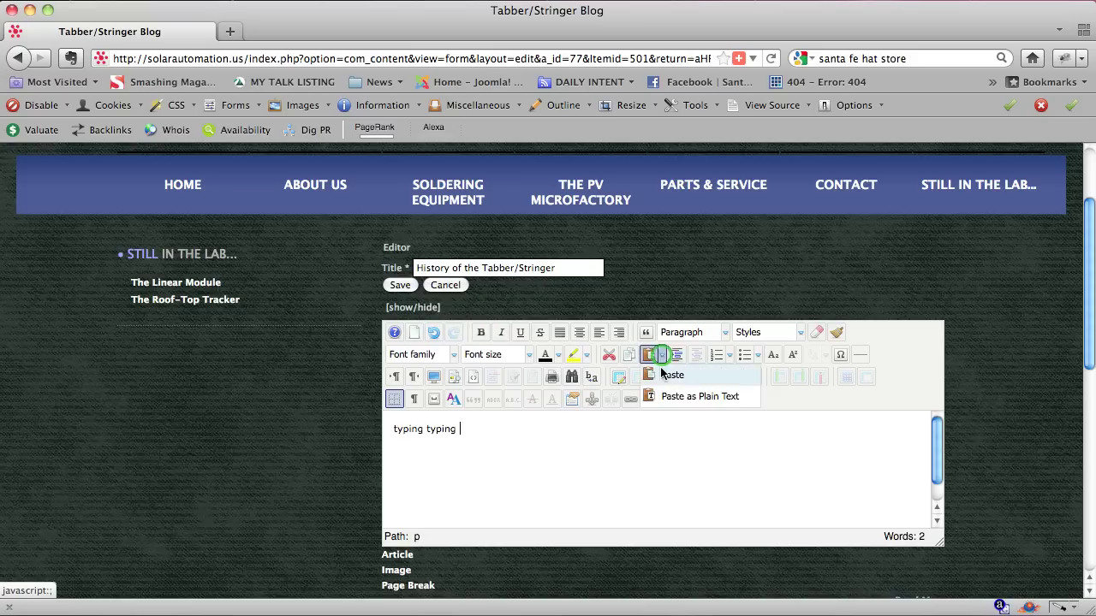
left_click(675, 396)
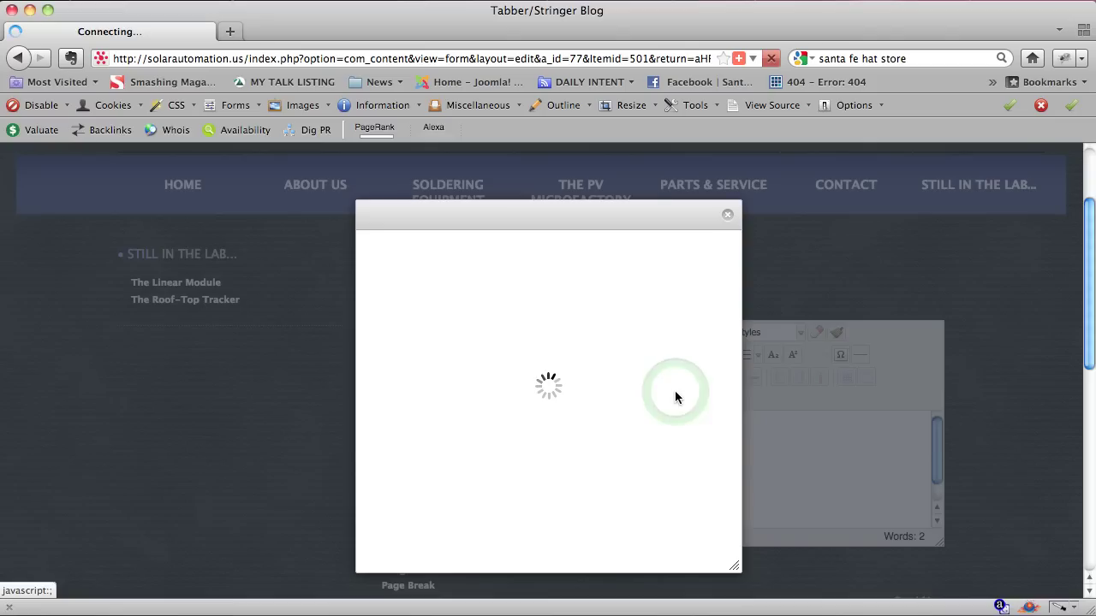
left_click(560, 386)
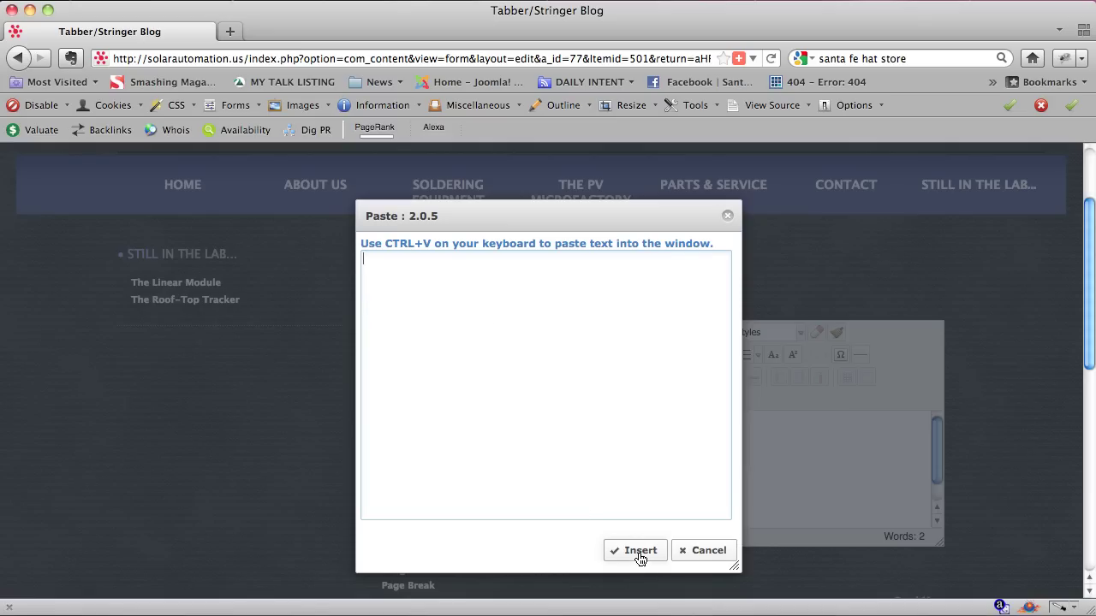
left_click(699, 552)
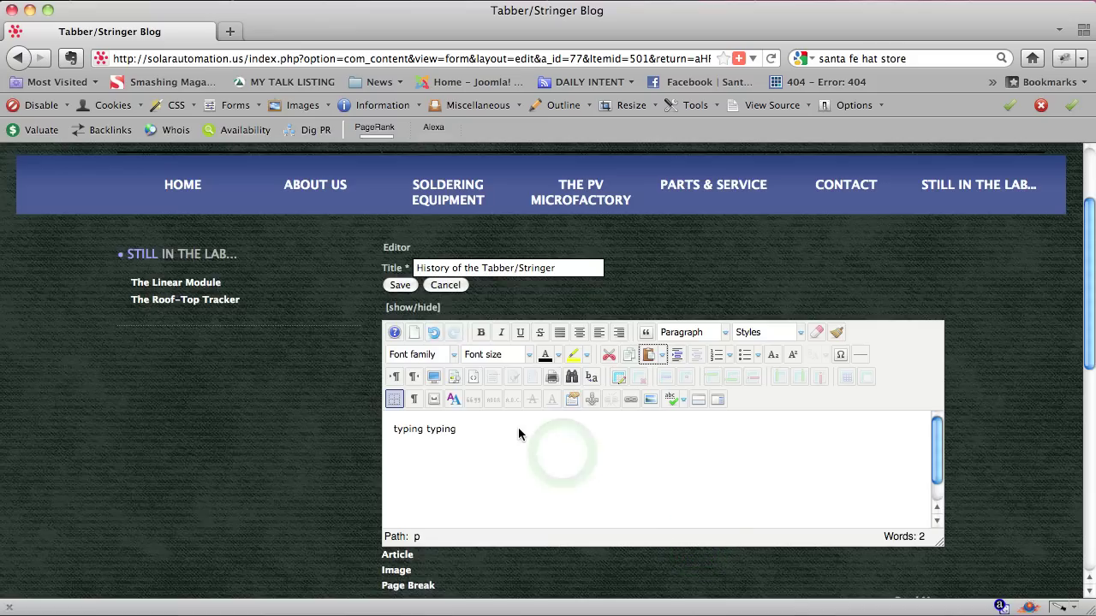
- Extend the article's body text so that it reads "typing typing typing typing"
type("typing typing typing")
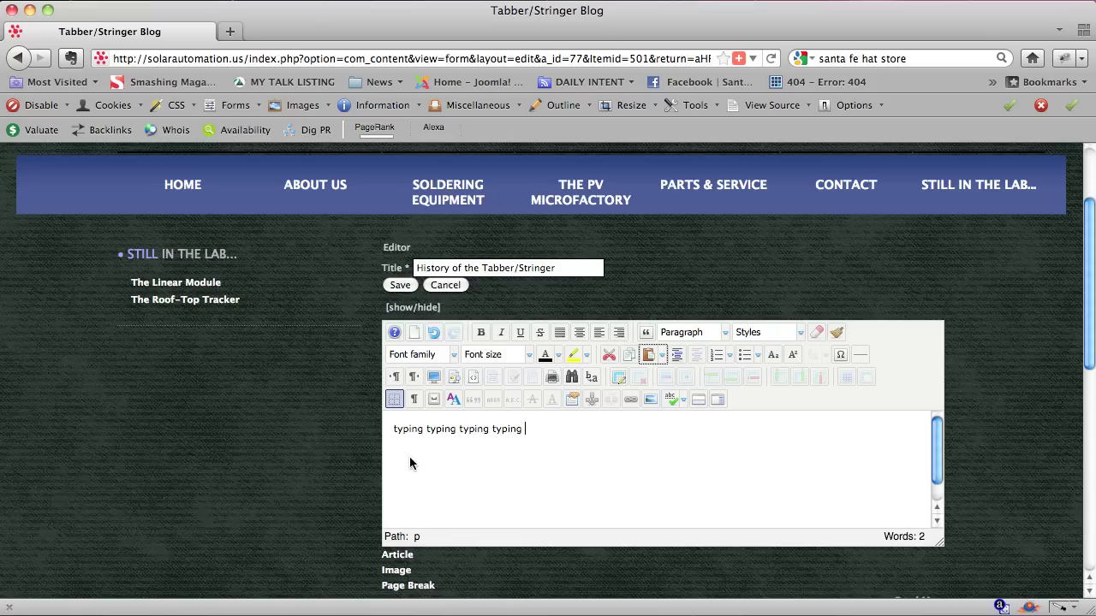
- Place the cursor at the start of the body text and open the Image Manager to insert an image
left_click(394, 431)
left_click(399, 430)
left_click(651, 400)
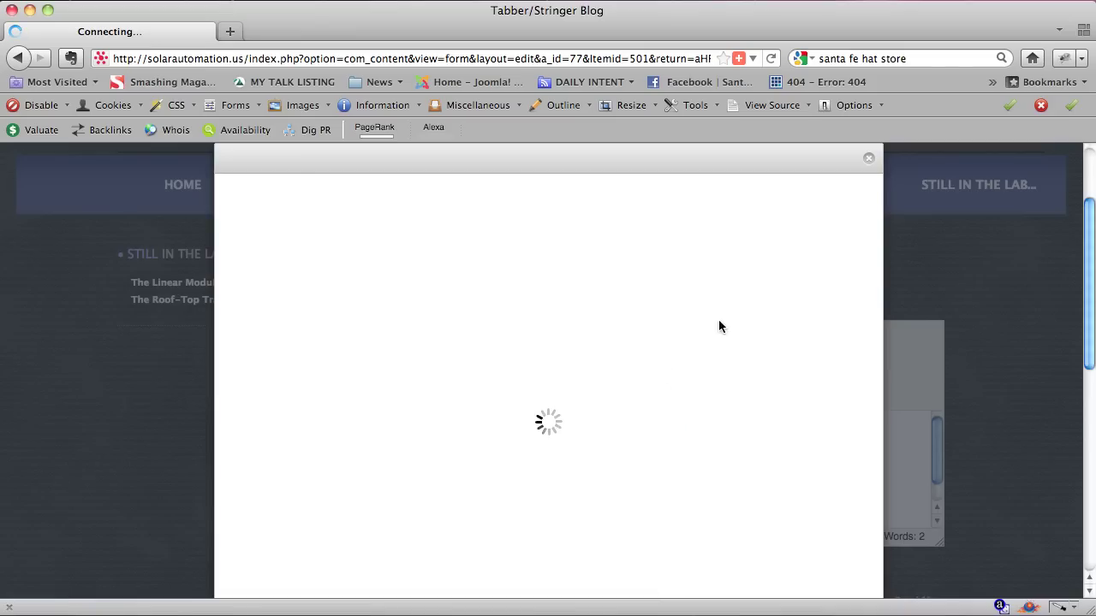
left_click(866, 160)
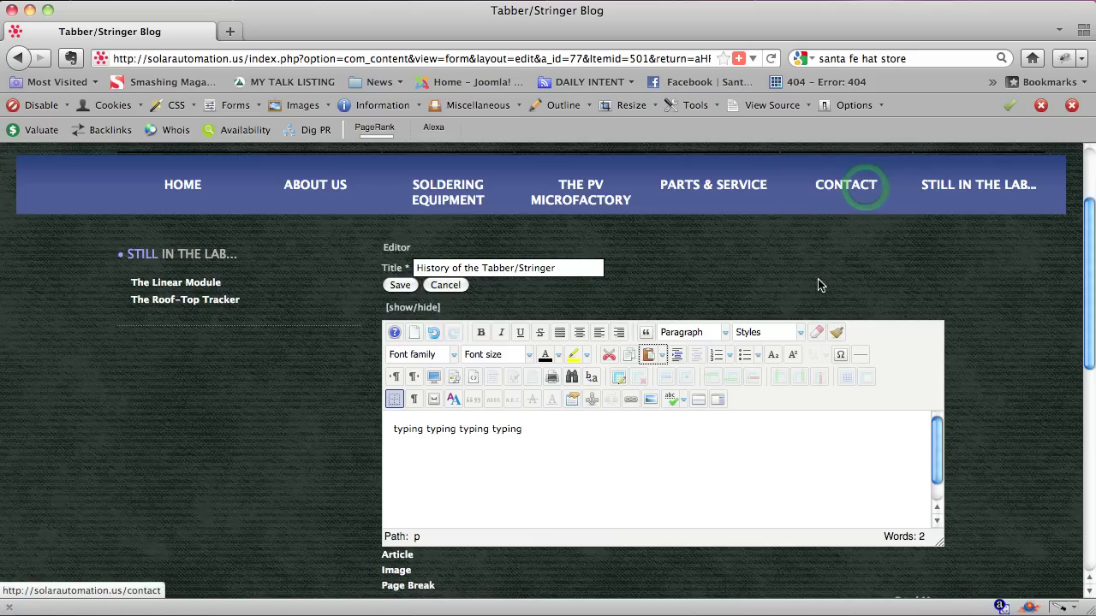
left_click(649, 400)
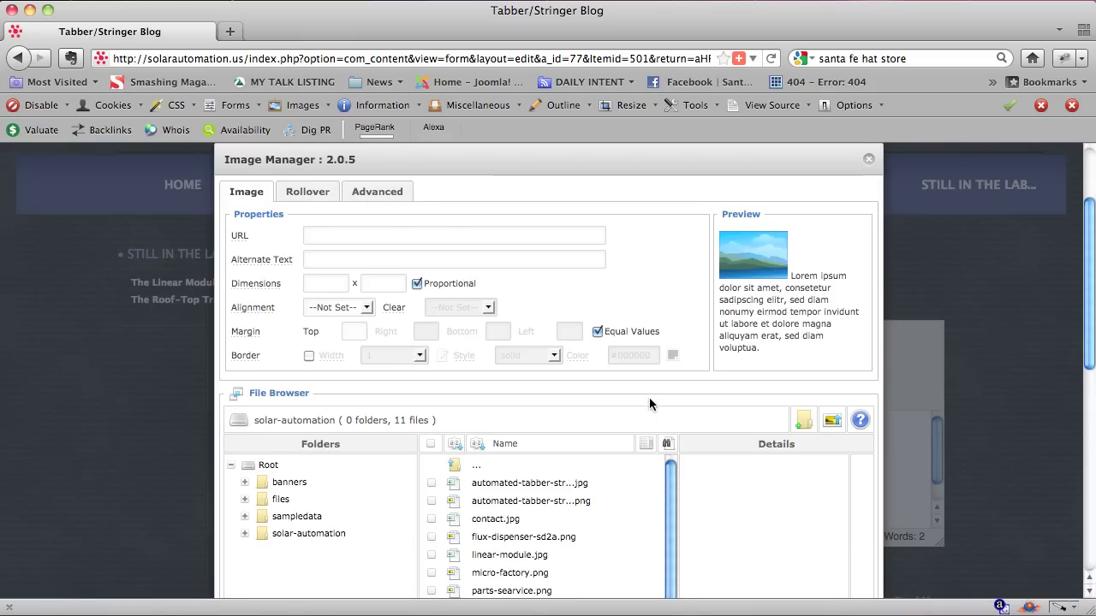
scroll(828, 377, "down", 2)
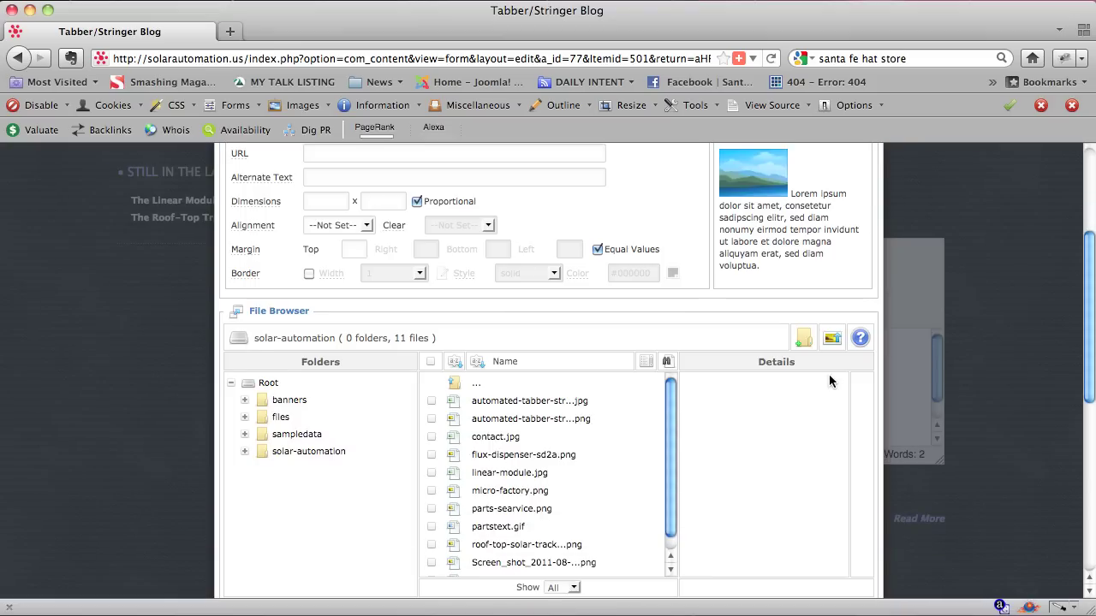
- Choose linear-module.jpg from the solar-automation folder as the image to insert
left_click(315, 454)
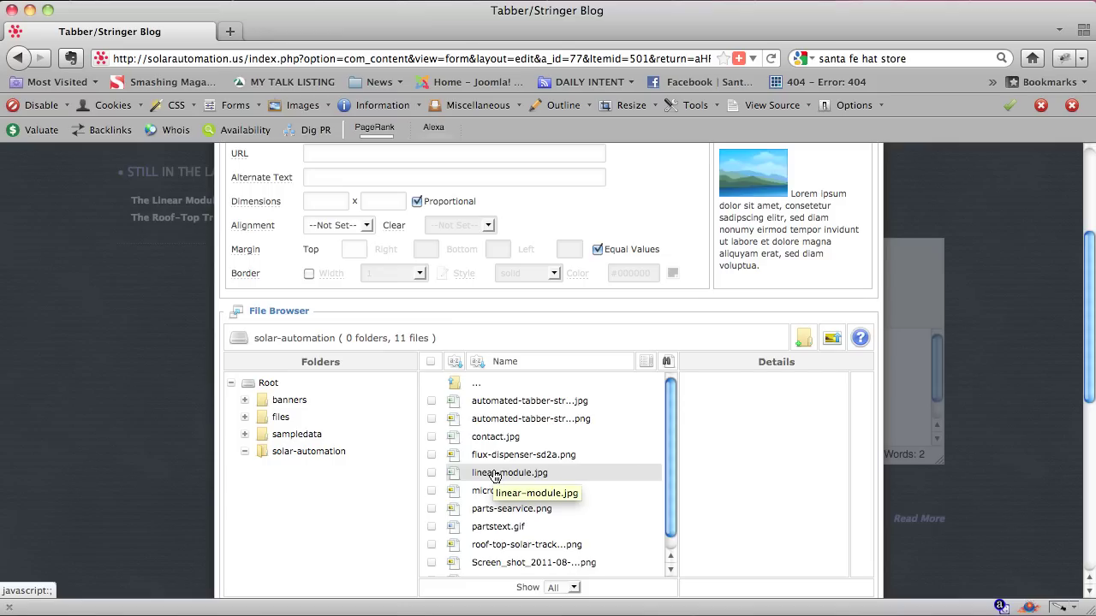
scroll(501, 458, "down", 1)
scroll(501, 458, "up", 1)
scroll(503, 461, "down", 1)
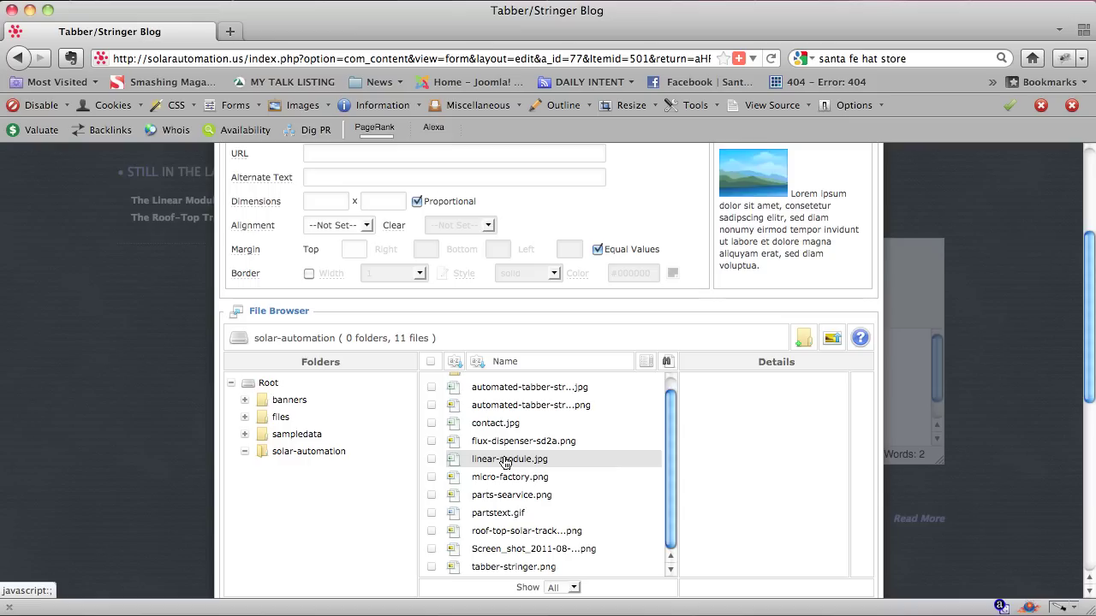
scroll(505, 463, "up", 1)
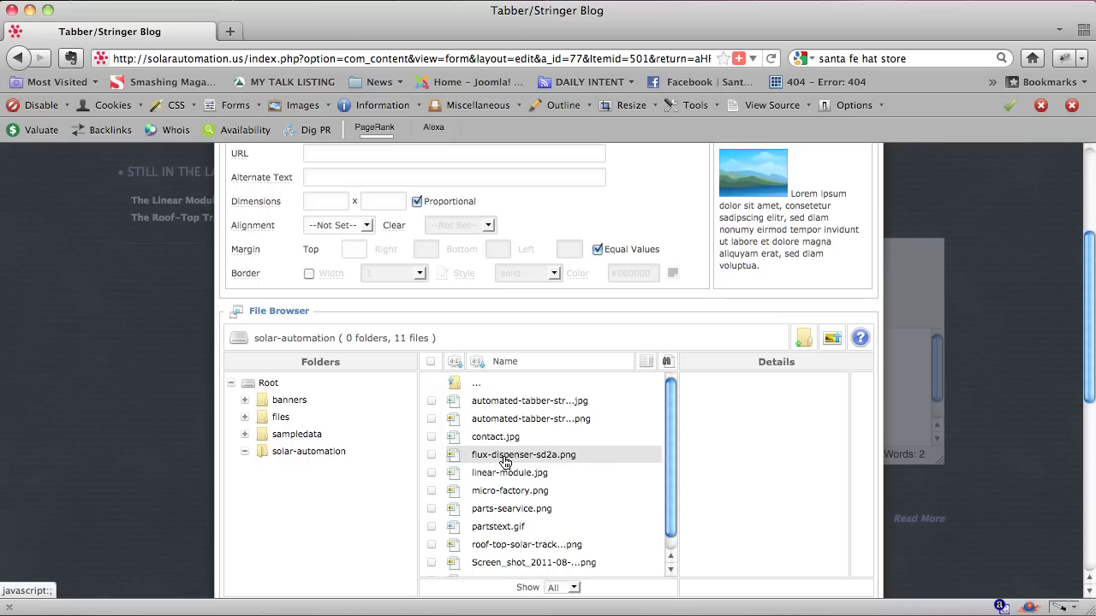
scroll(505, 463, "down", 1)
left_click(507, 460)
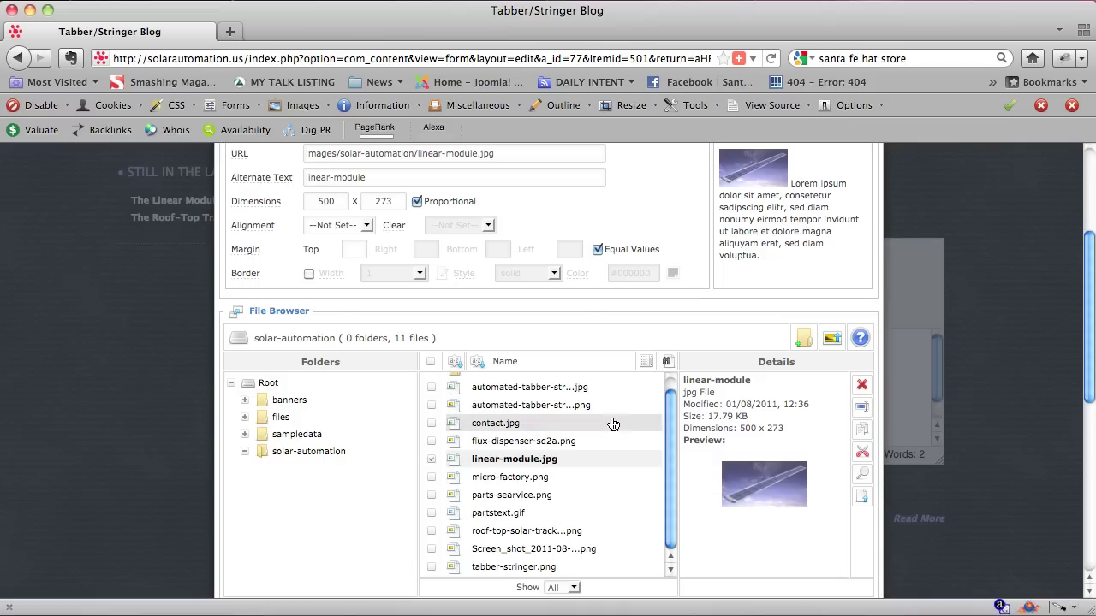
scroll(546, 275, "up", 1)
left_click_drag(496, 194, 310, 195)
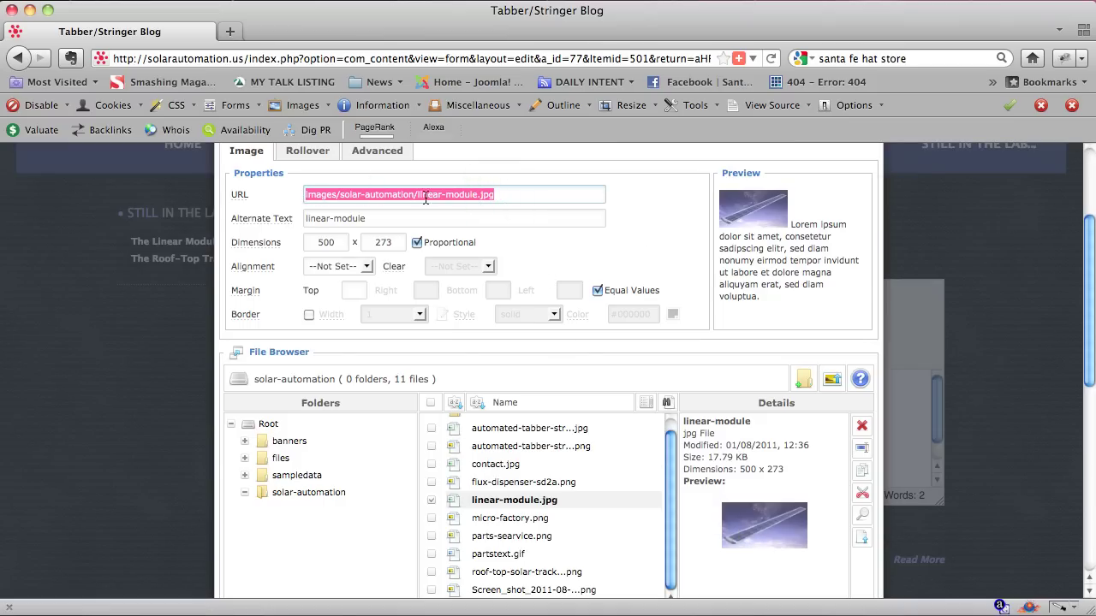
left_click(499, 195)
left_click_drag(499, 195, 316, 194)
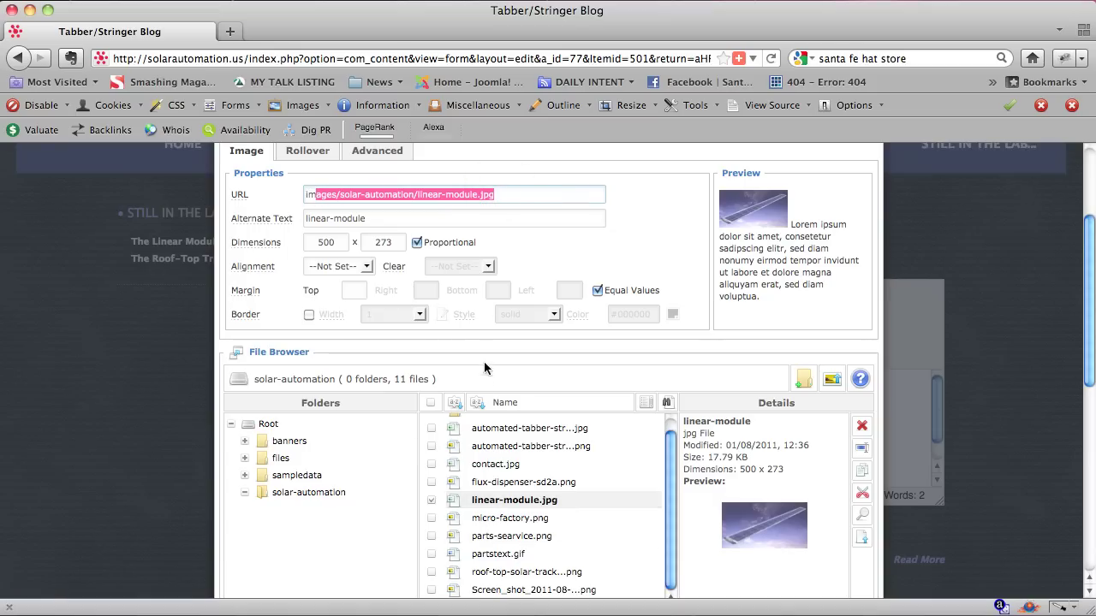
left_click(521, 194)
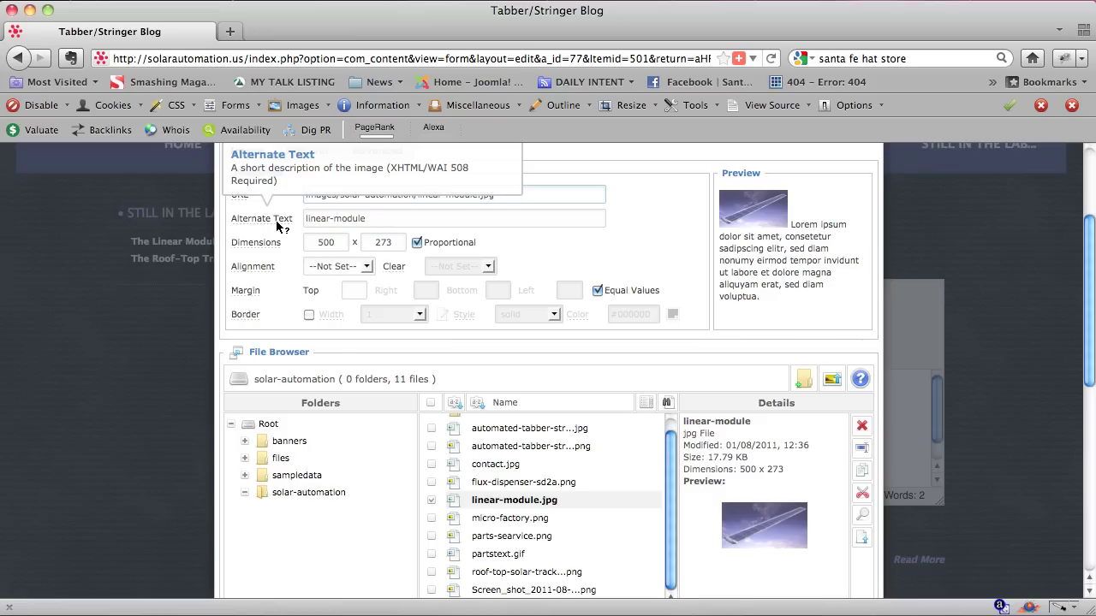
- Set the image's alternate text to "Linear Module"
left_click_drag(391, 219, 305, 218)
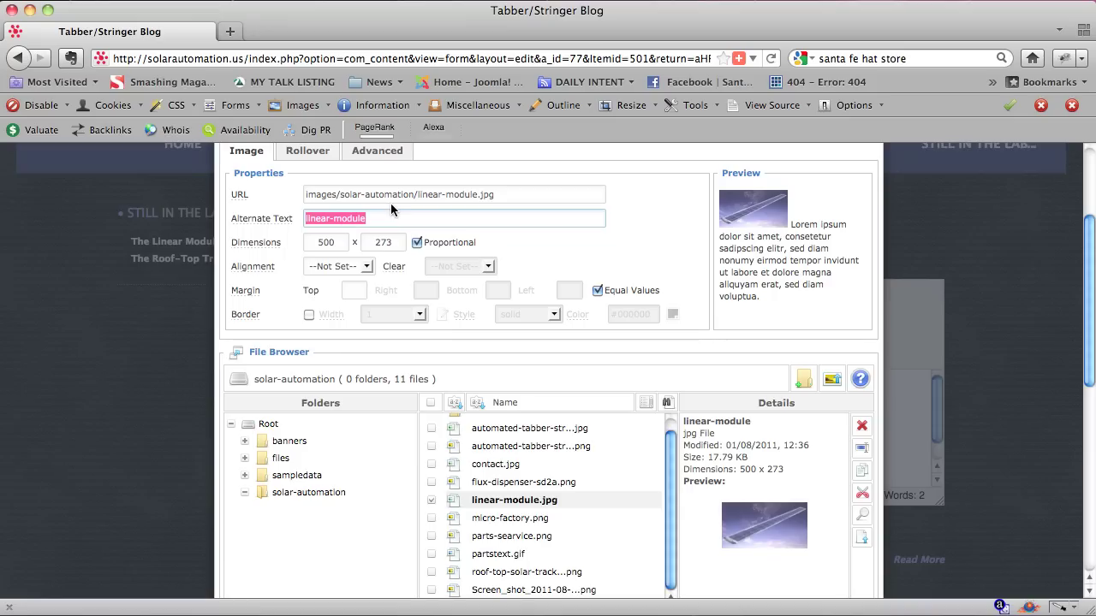
type("Lin")
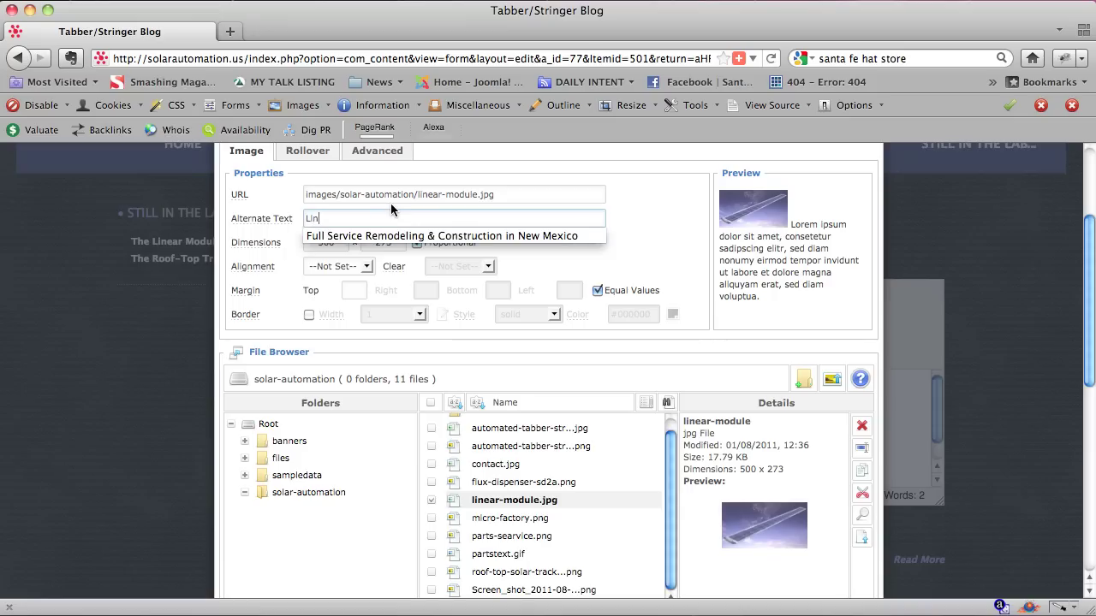
type("ear Module")
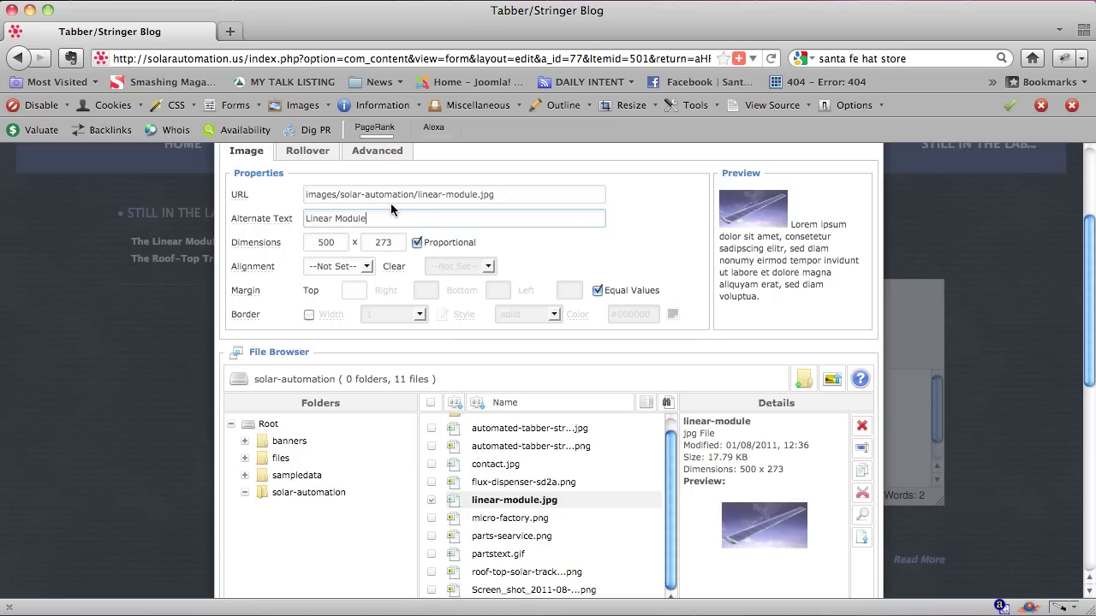
left_click_drag(481, 194, 417, 203)
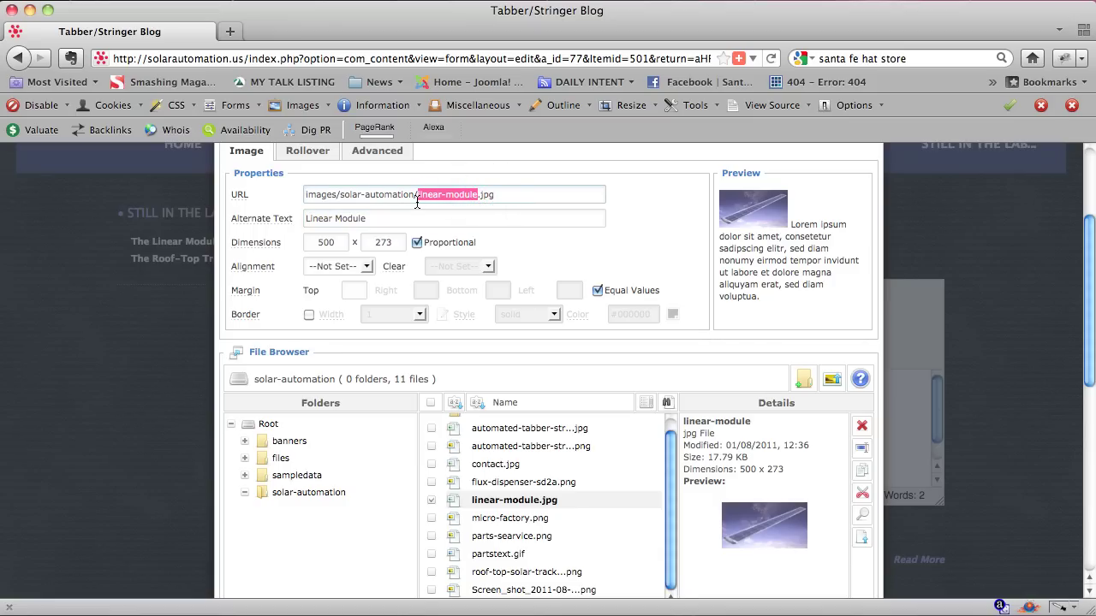
left_click(386, 221)
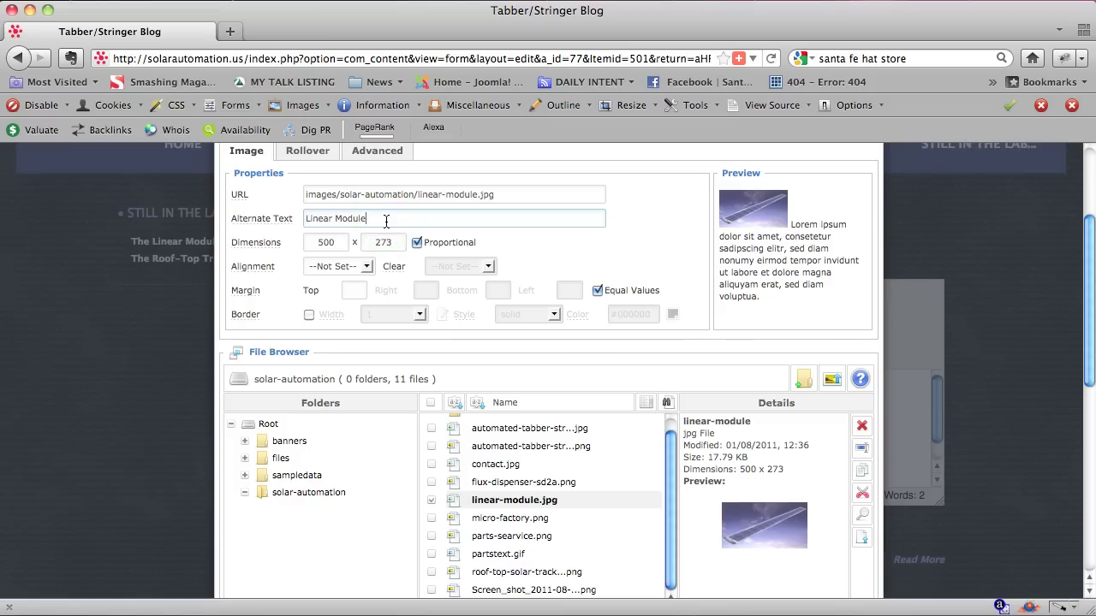
- Extend the image's alternate text to read "Linear Module by Solar Automation, Inc."
type("by Solar Automation, Inc.")
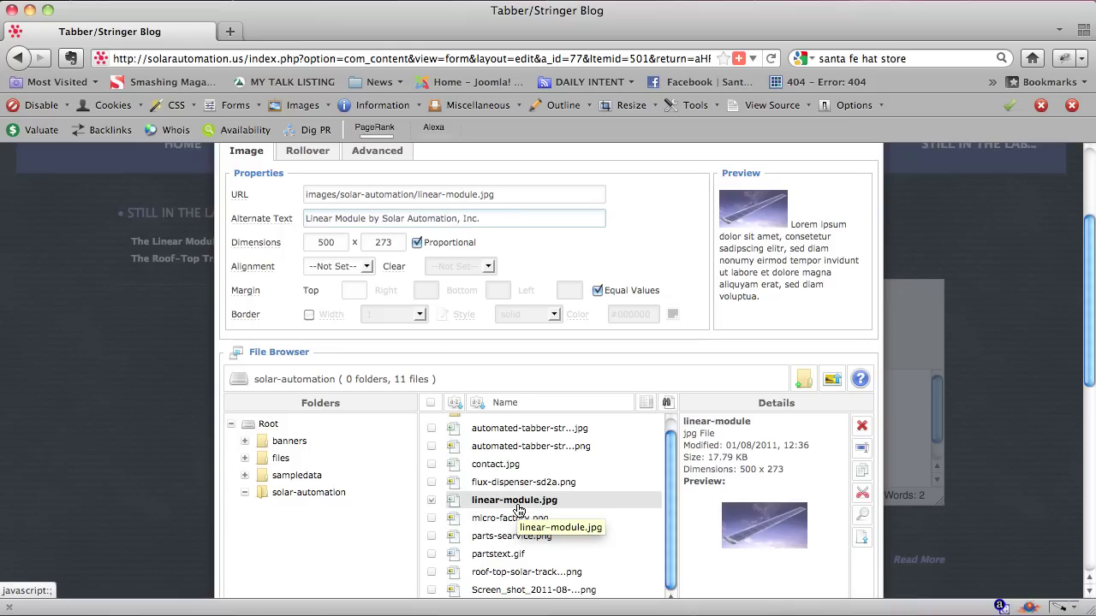
double_click(242, 61)
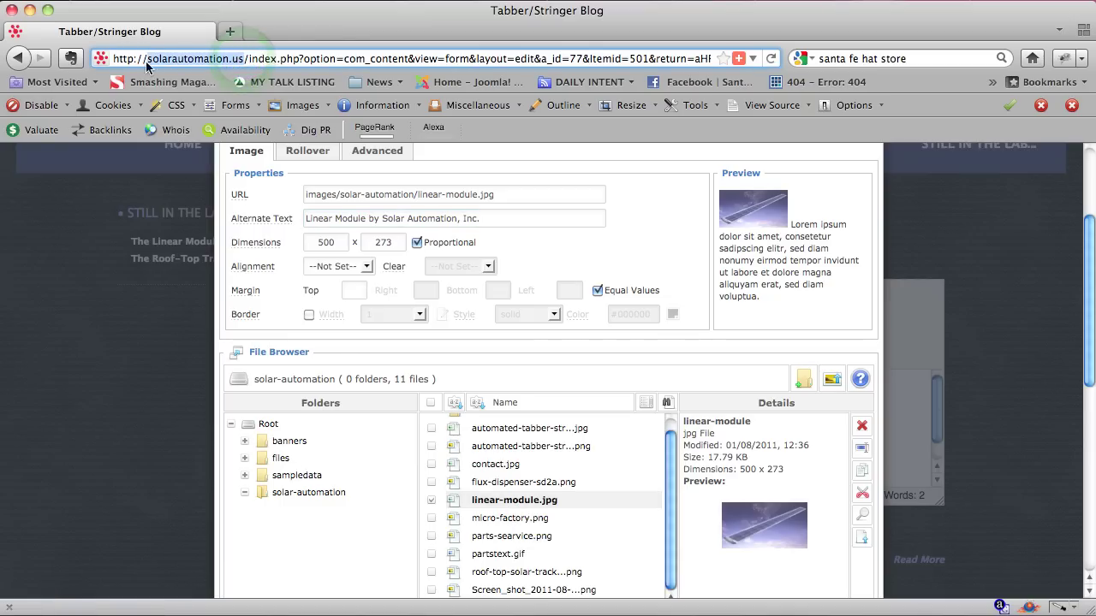
left_click(646, 244)
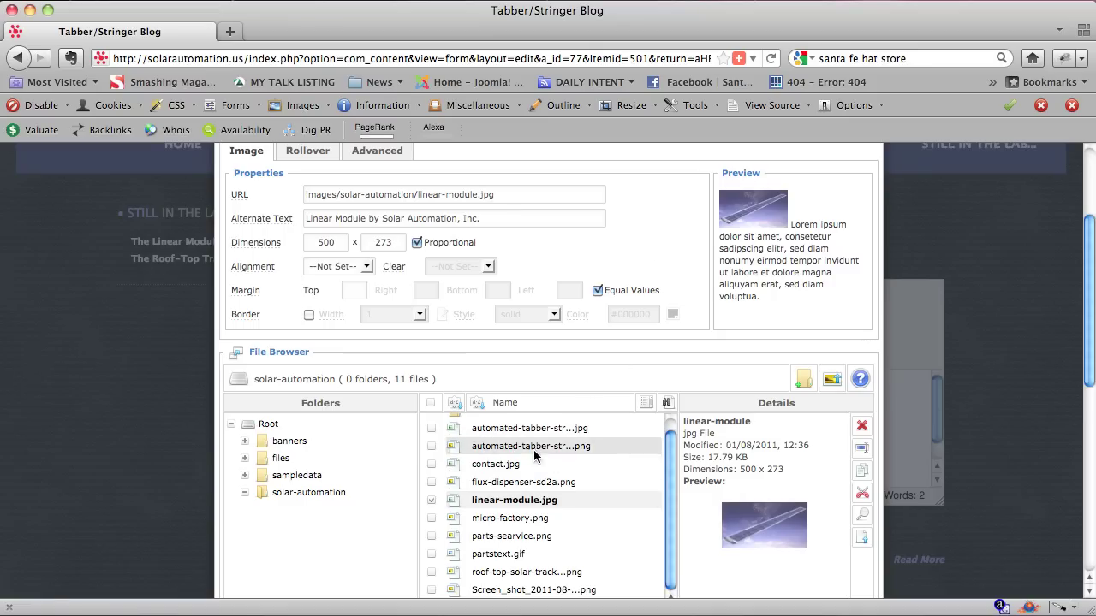
scroll(730, 363, "down", 2)
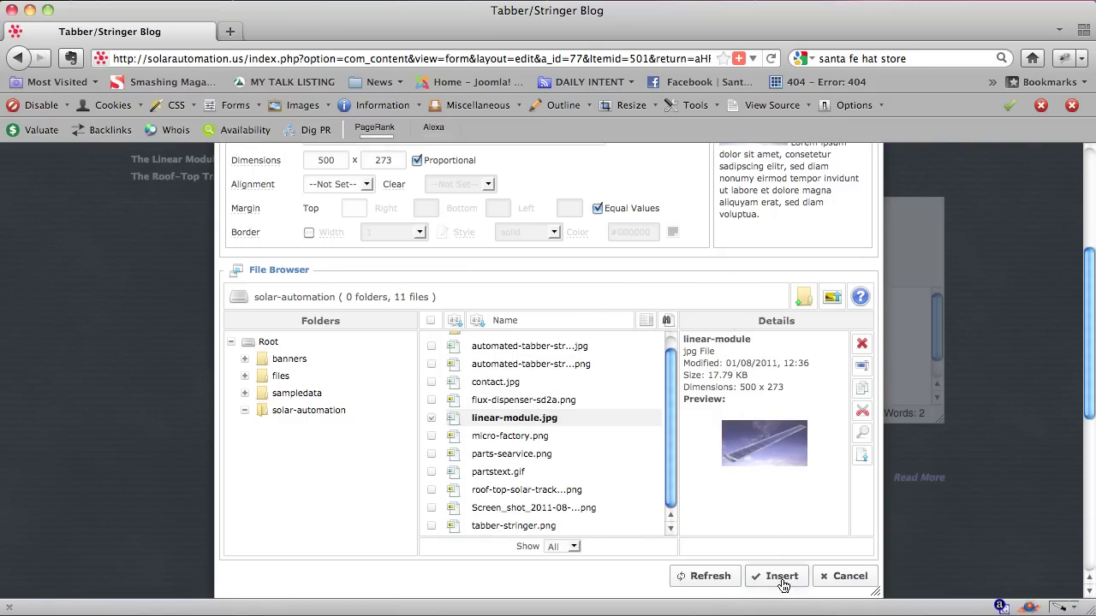
scroll(642, 231, "up", 2)
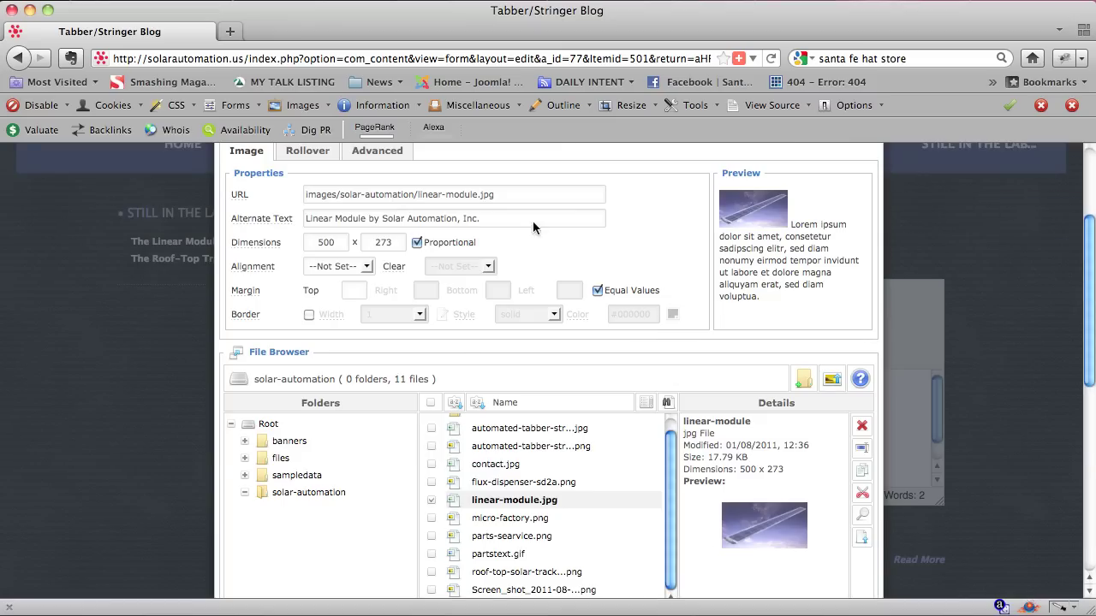
- Set the linear-module image's alignment to Right and capture the image in the preview
left_click(368, 266)
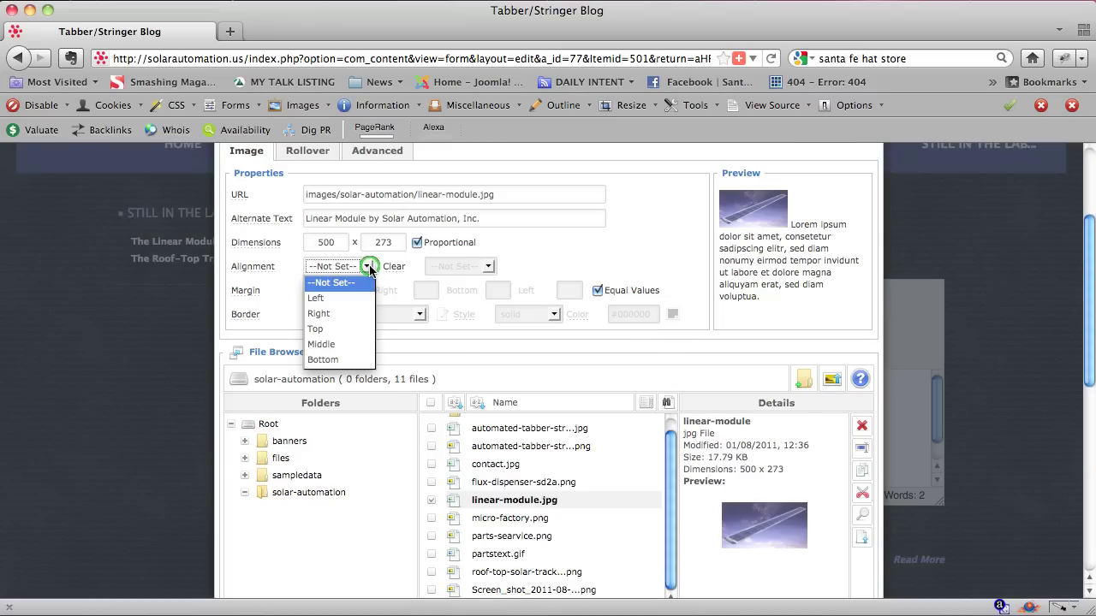
left_click(349, 314)
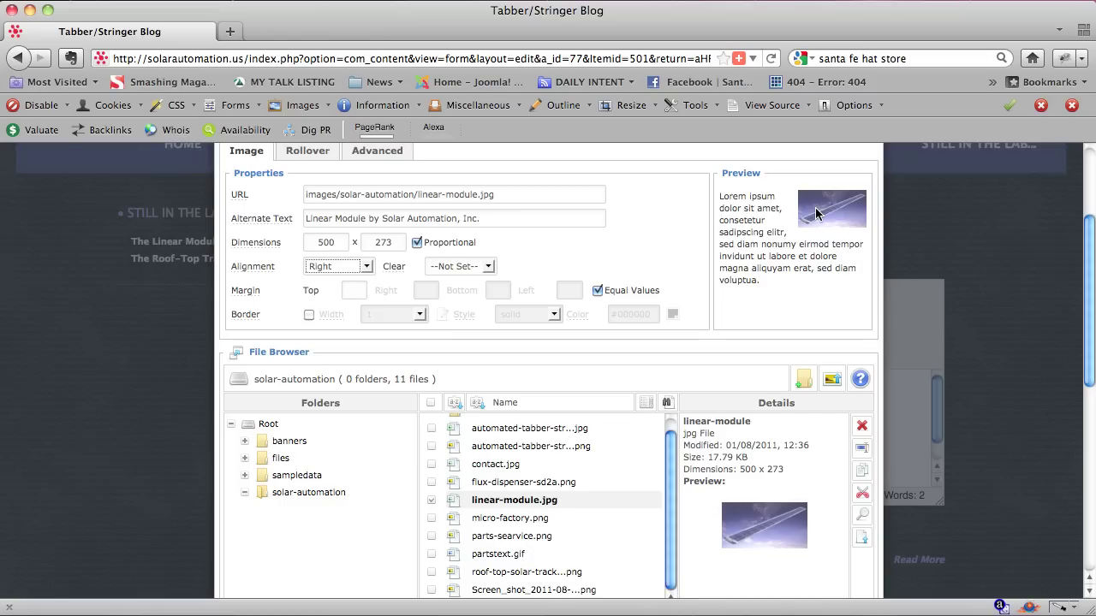
key("super+shift+4")
left_click_drag(794, 184, 868, 243)
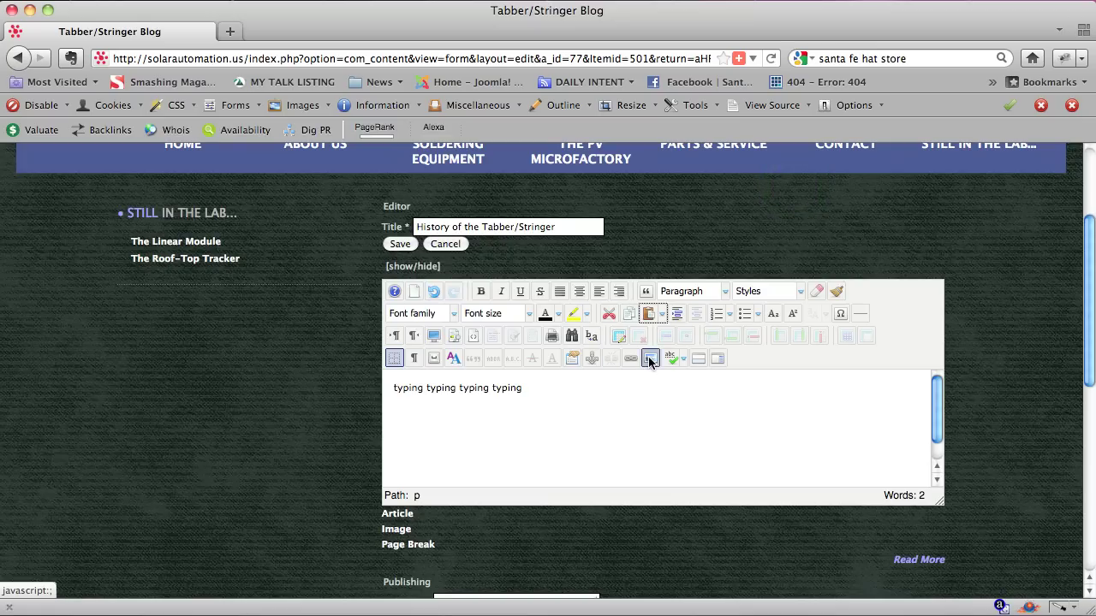
- Reopen the Image Manager with the cursor at the start of the body text and choose linear-module.jpg
left_click(394, 388)
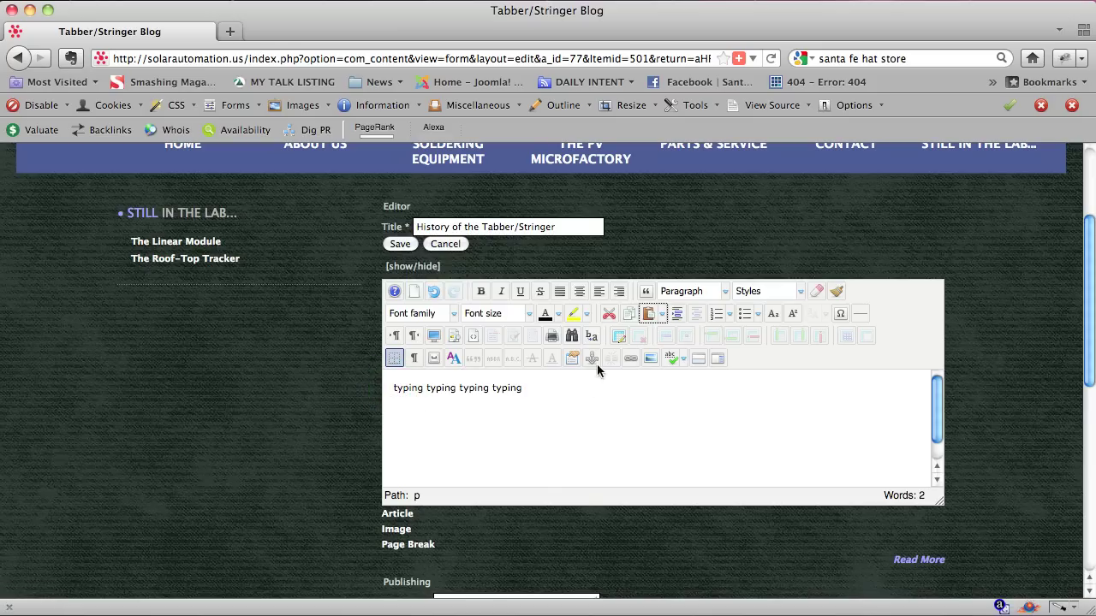
left_click(651, 358)
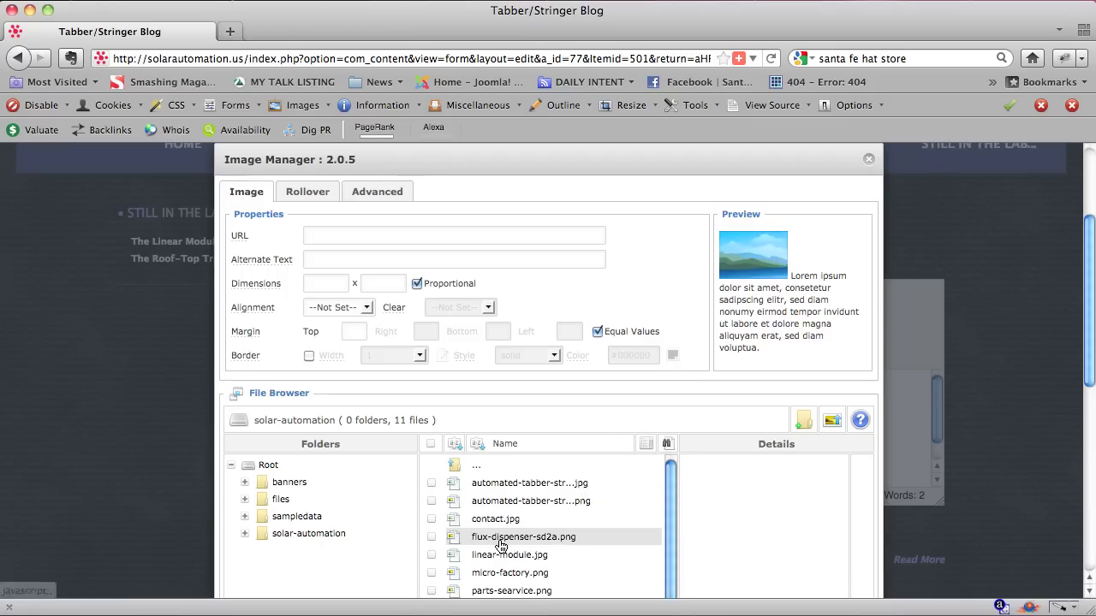
left_click(503, 558)
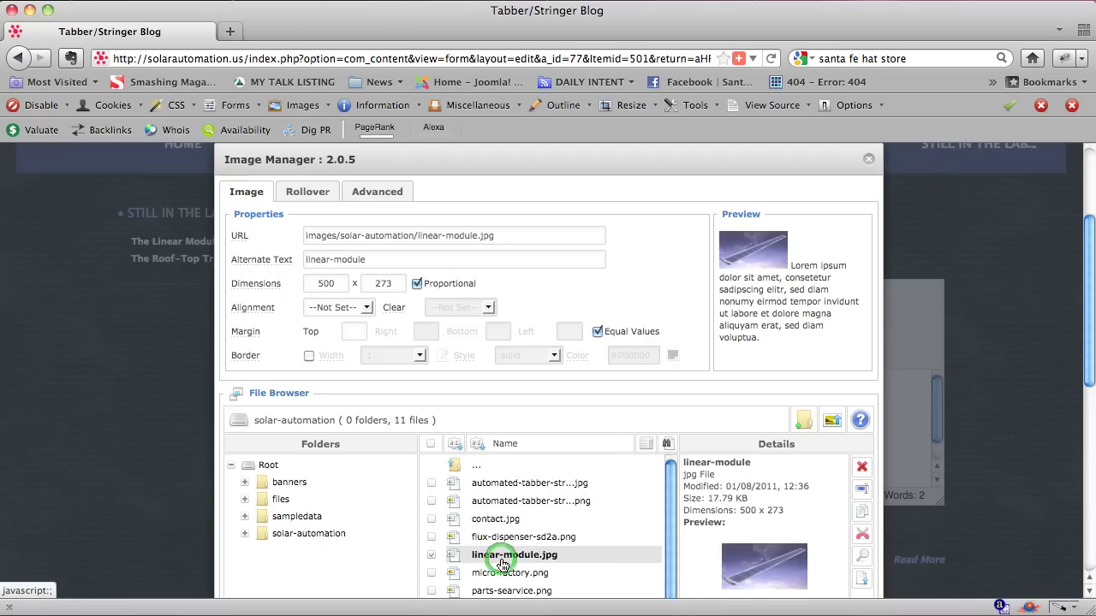
- Replace the image's alternate text with "Linear Module by Solar Automation, Inc"
left_click_drag(497, 232, 306, 237)
left_click_drag(379, 258, 310, 258)
type("Linear MOdu")
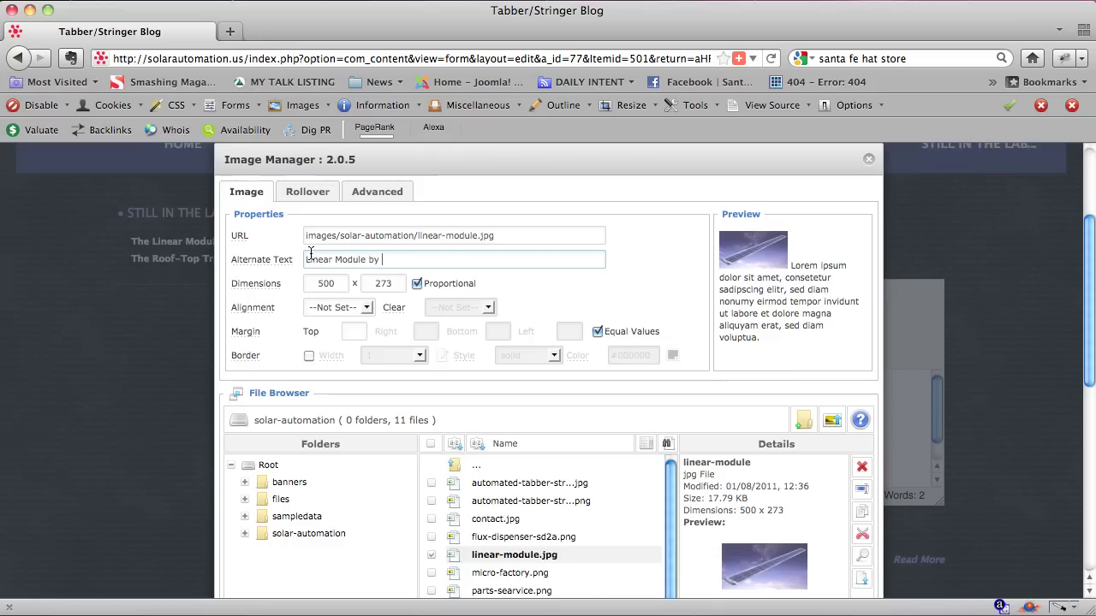
type("le by Solar Automation, Inc")
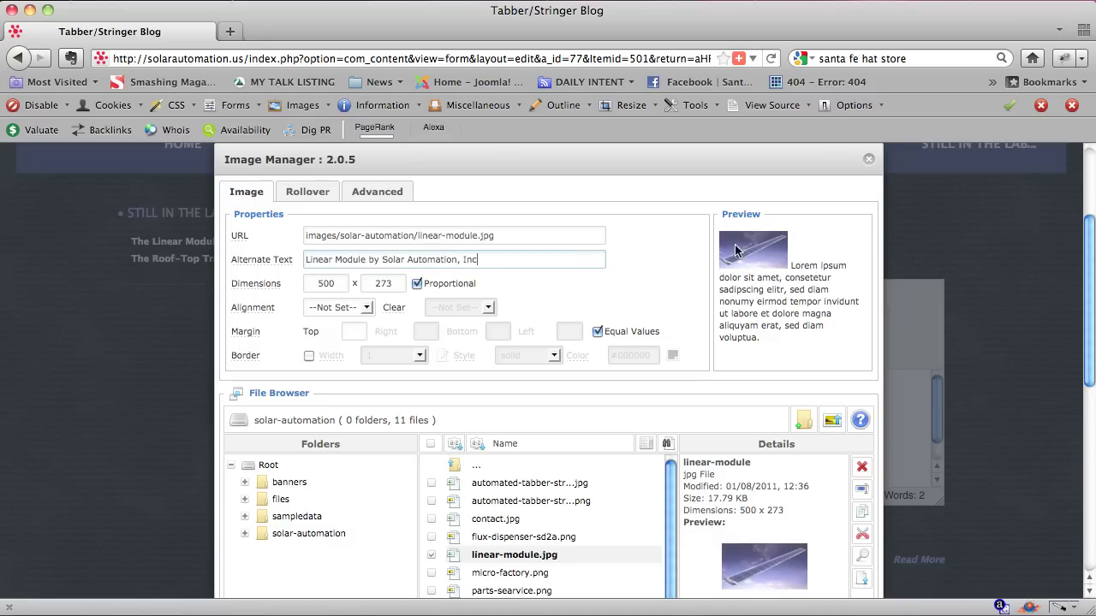
- Set the image's alignment to Right and examine how the sample text wraps in the preview
left_click_drag(791, 263, 814, 345)
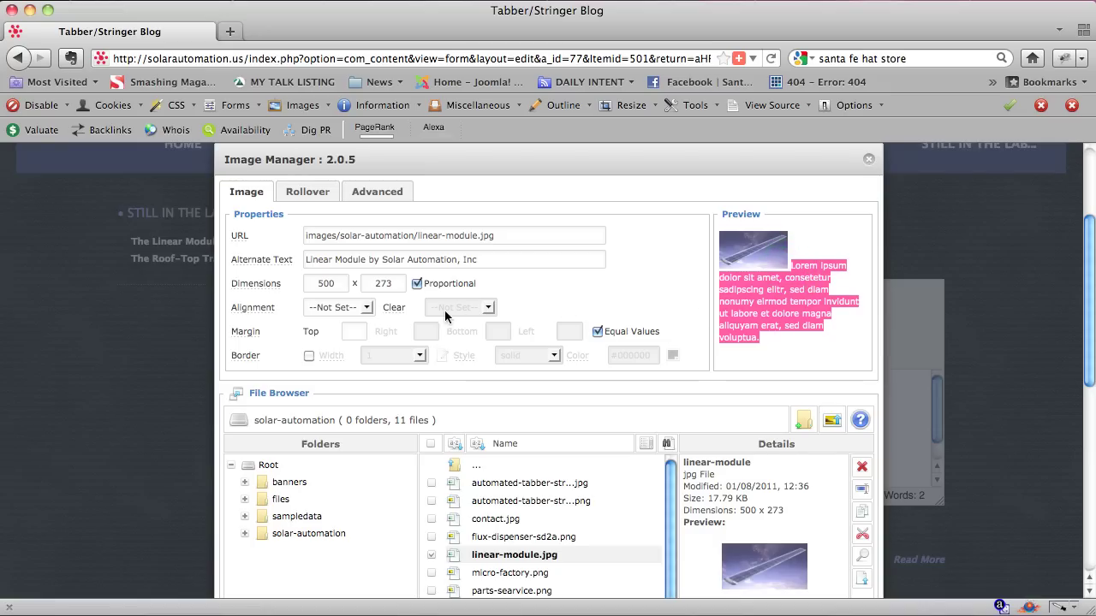
left_click(366, 307)
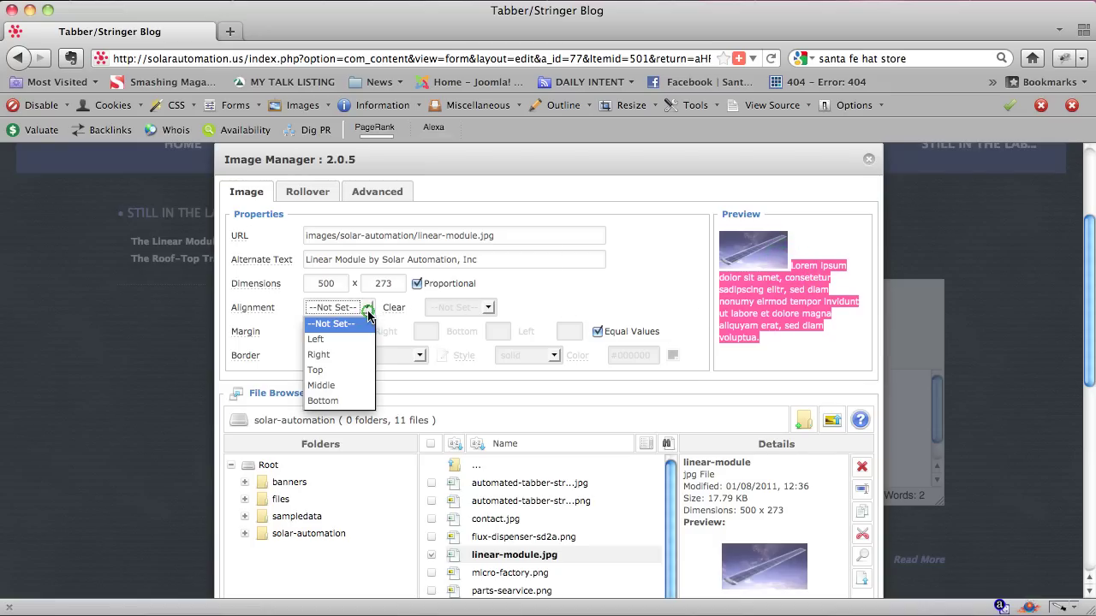
left_click(360, 354)
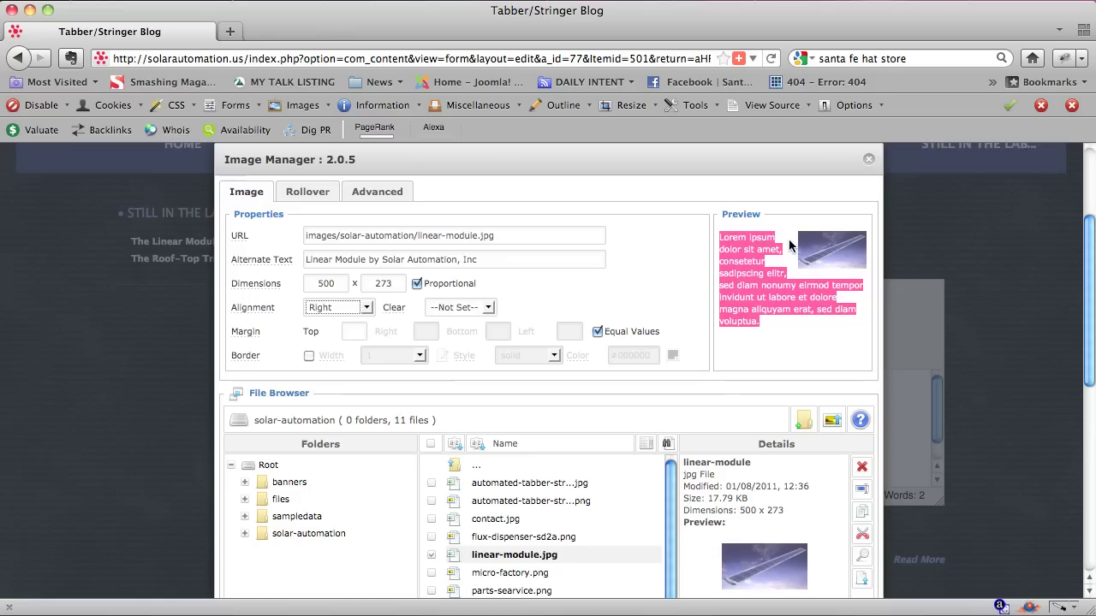
left_click(789, 322)
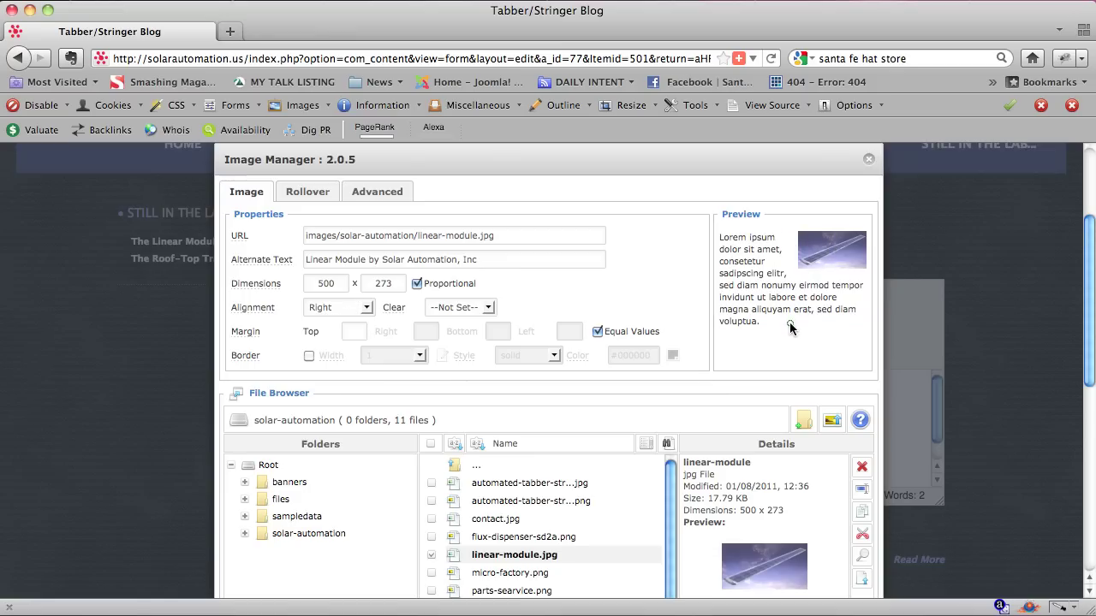
left_click_drag(776, 239, 720, 239)
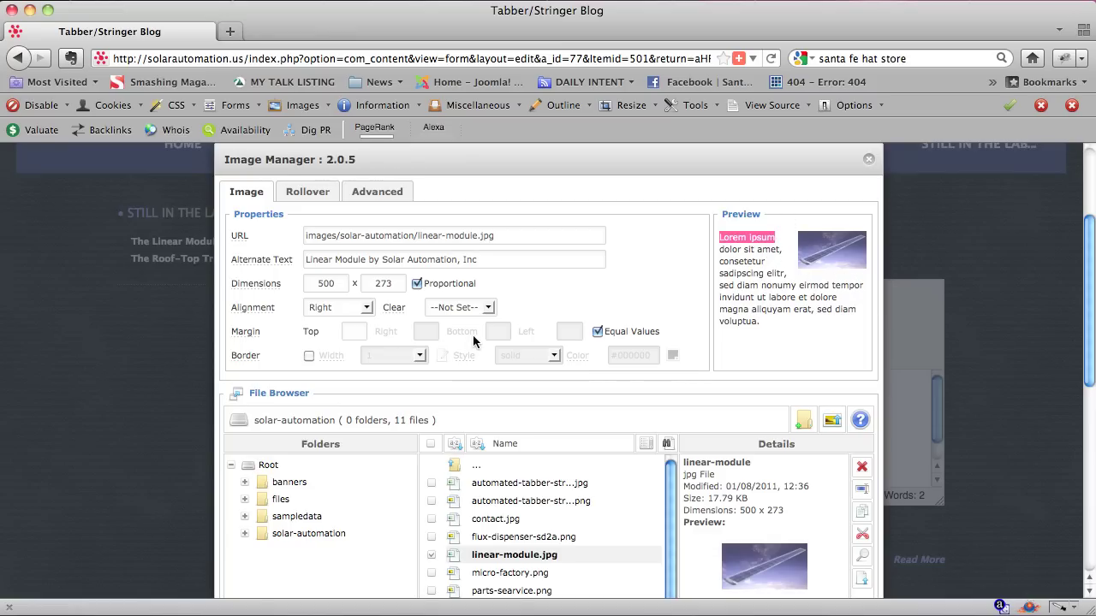
- Change the image's alignment to Left and check the text spacing beside it in the preview
left_click(367, 309)
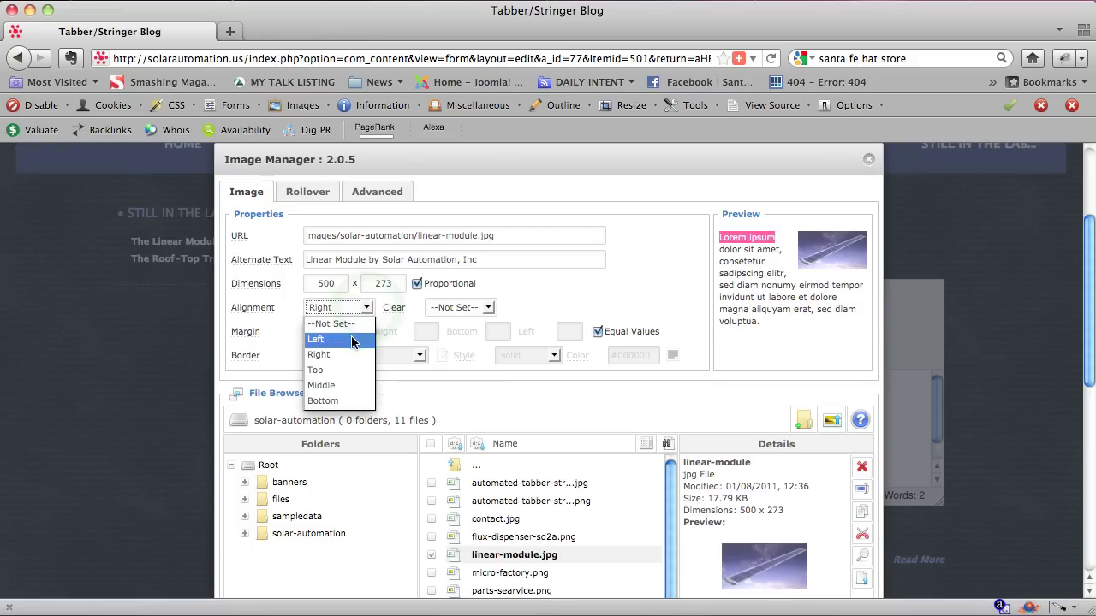
left_click(352, 340)
left_click_drag(796, 273, 788, 239)
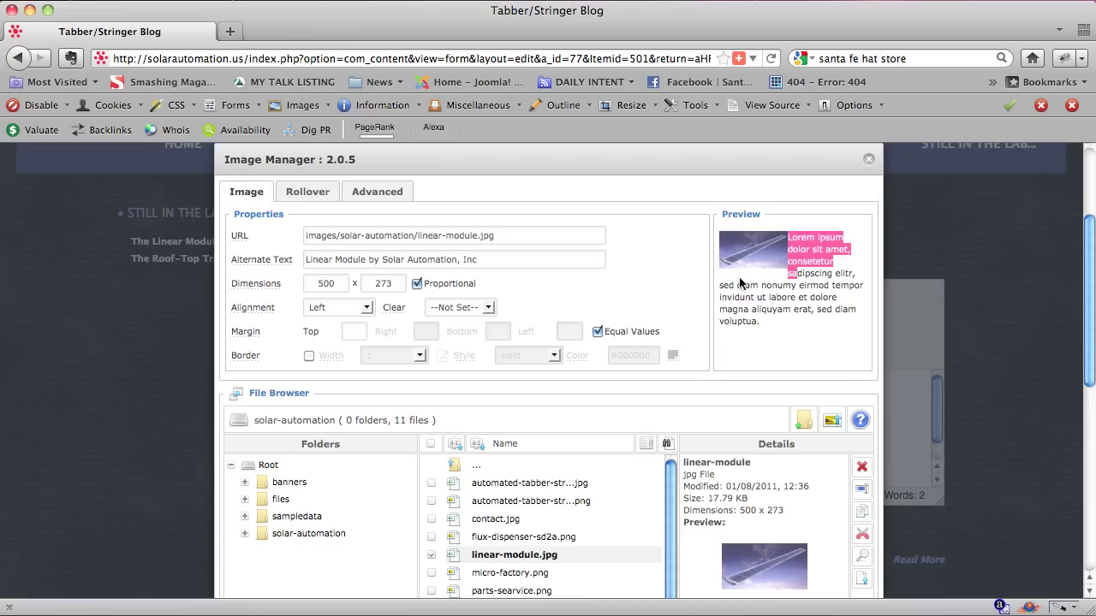
- Turn off equal margin values and give the image a right margin of 15
left_click(597, 333)
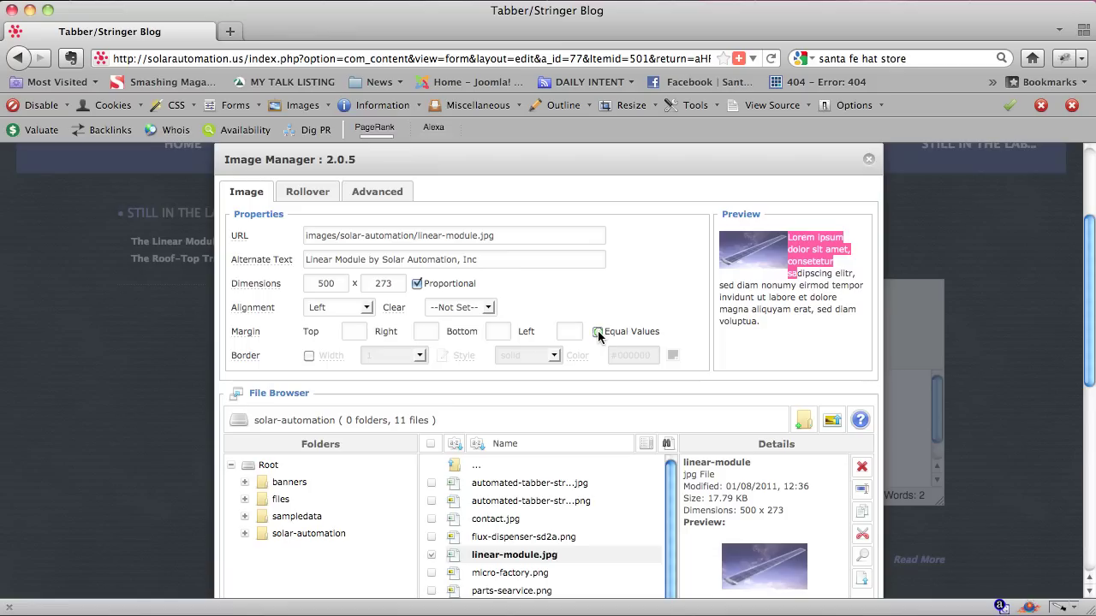
left_click(422, 334)
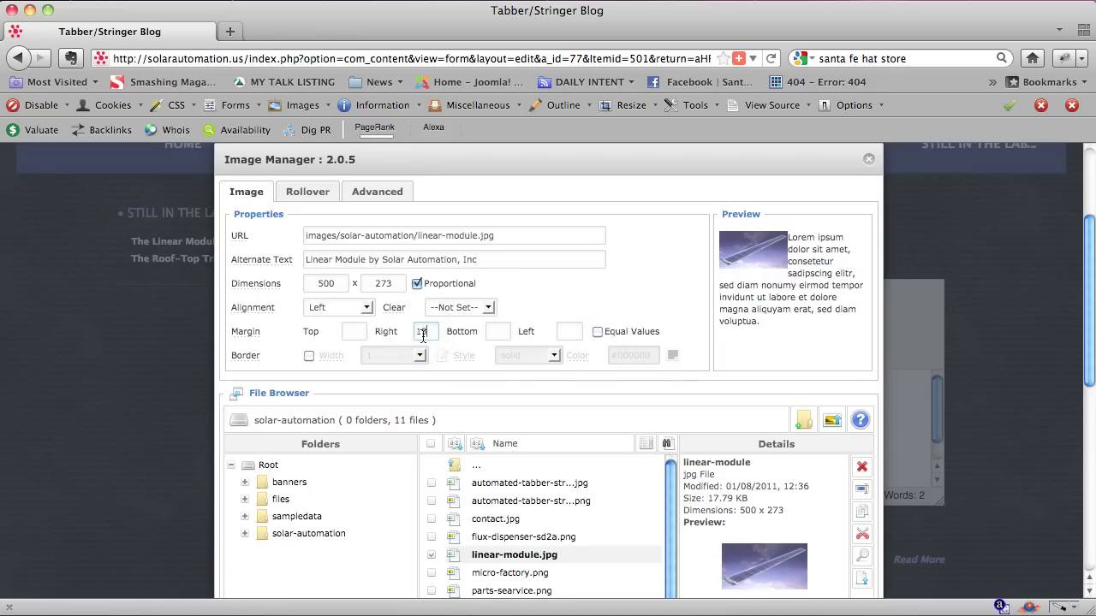
type("10")
key("Tab")
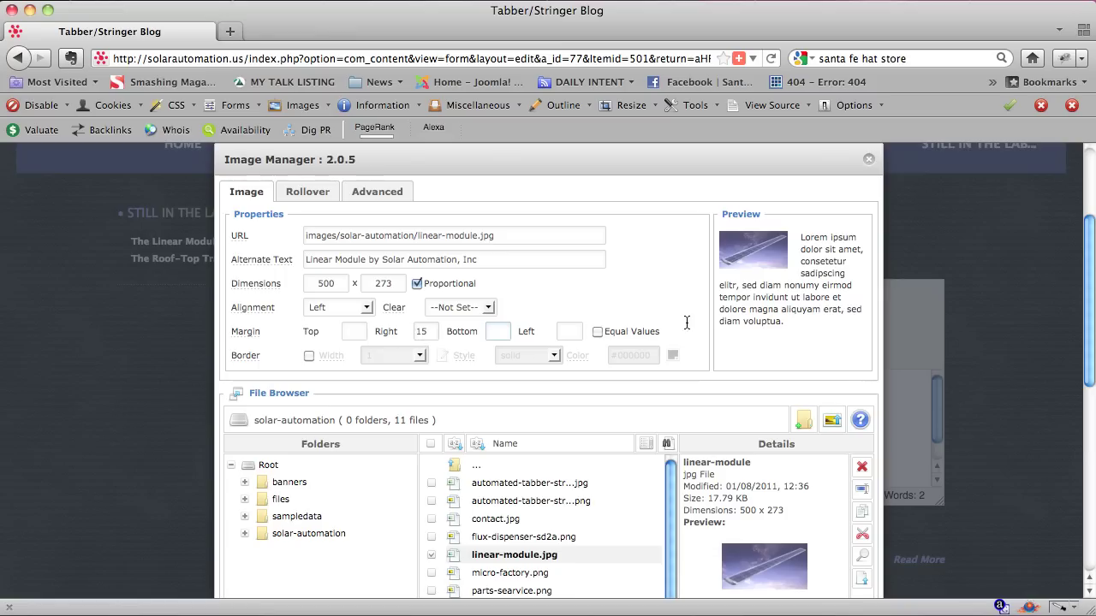
left_click_drag(801, 238, 848, 279)
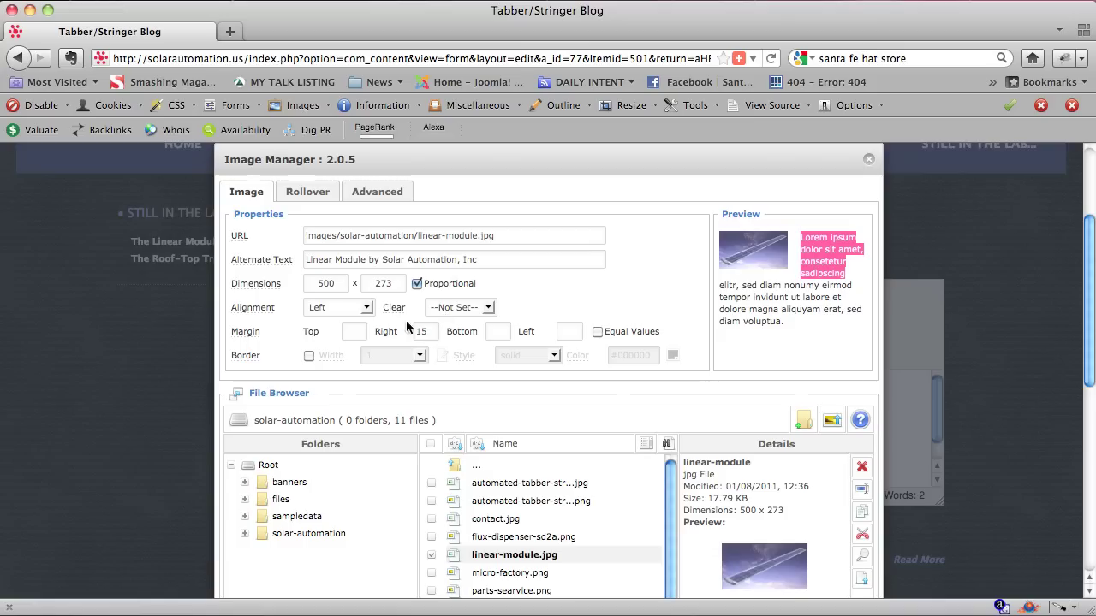
- Switch the image's alignment from Left to Right
left_click(368, 310)
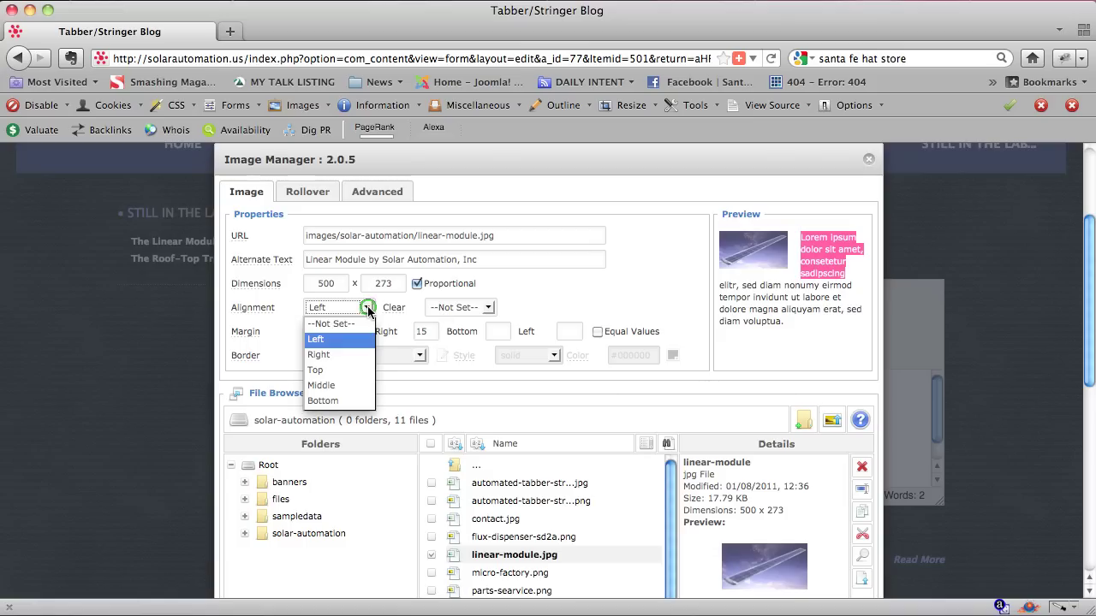
left_click(358, 356)
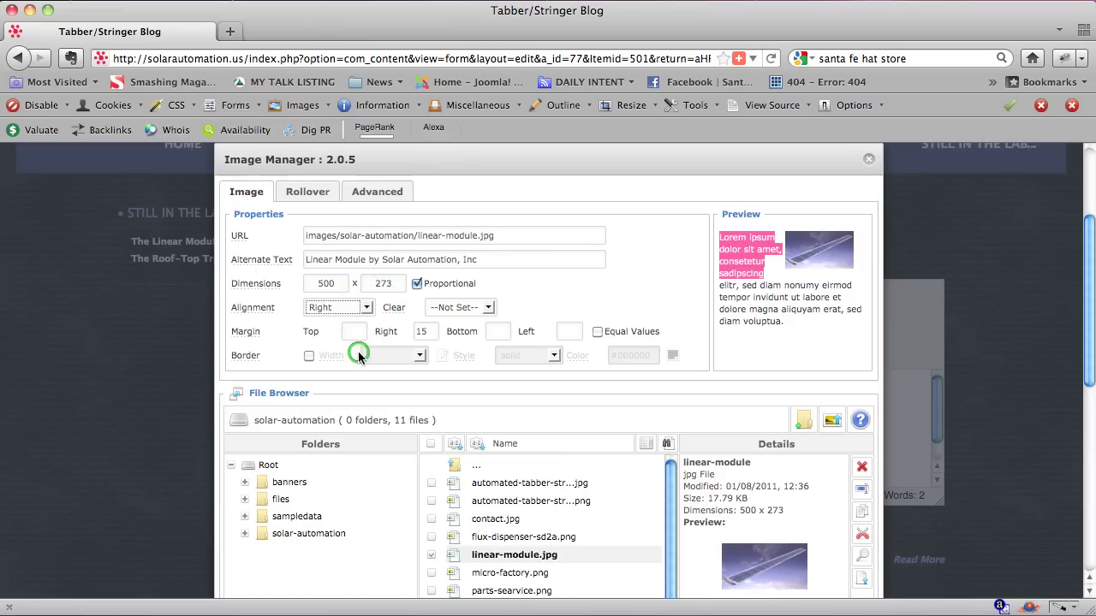
left_click(781, 254)
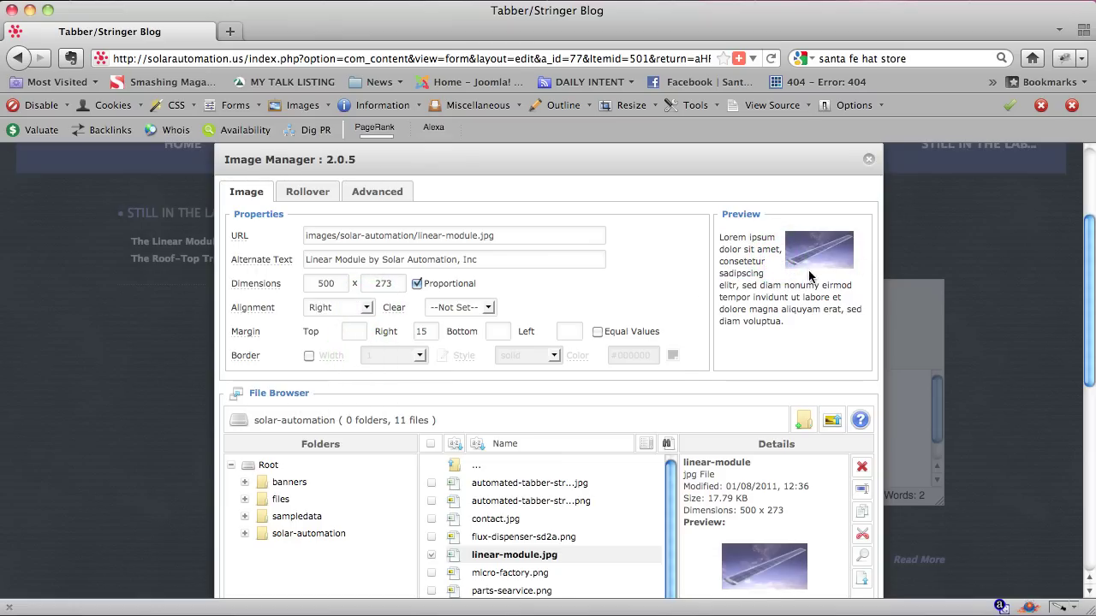
- Clear the image's right margin and set its bottom margin to 15
double_click(425, 332)
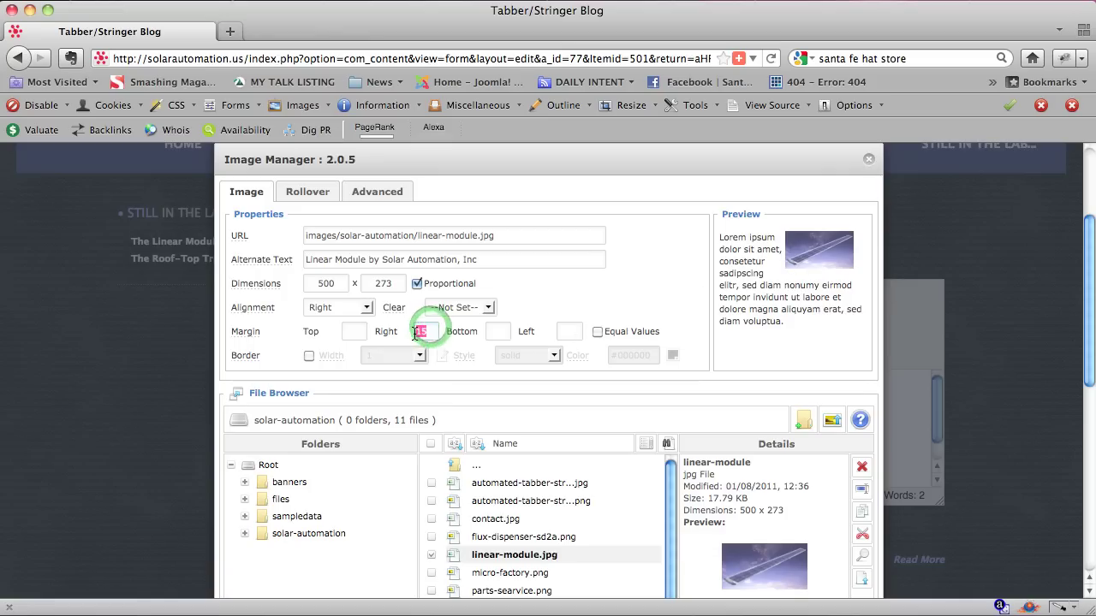
key("BackSpace")
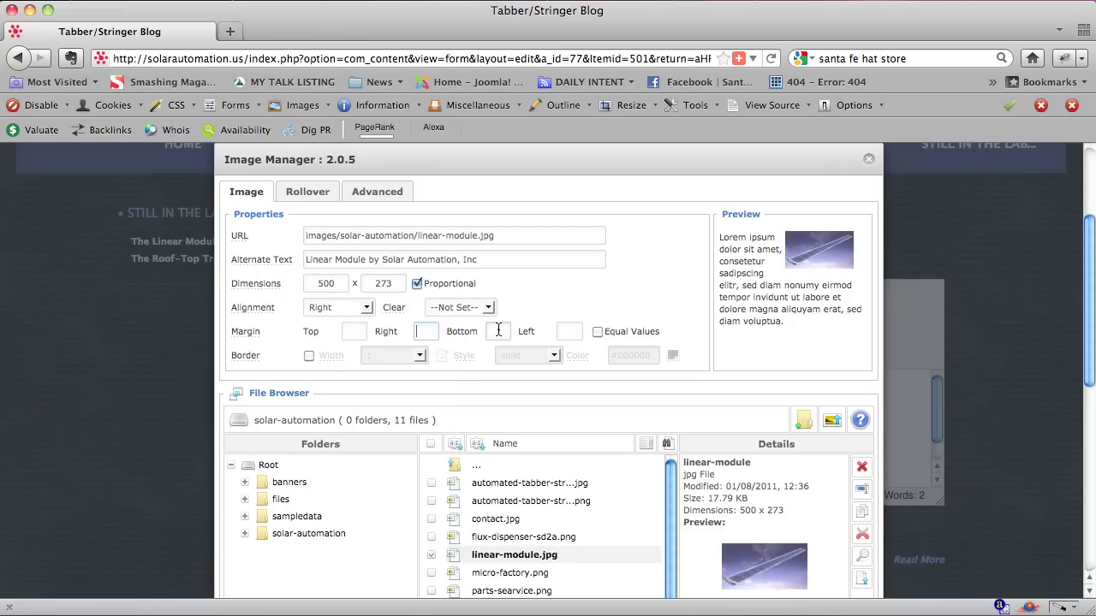
left_click(498, 330)
type("15")
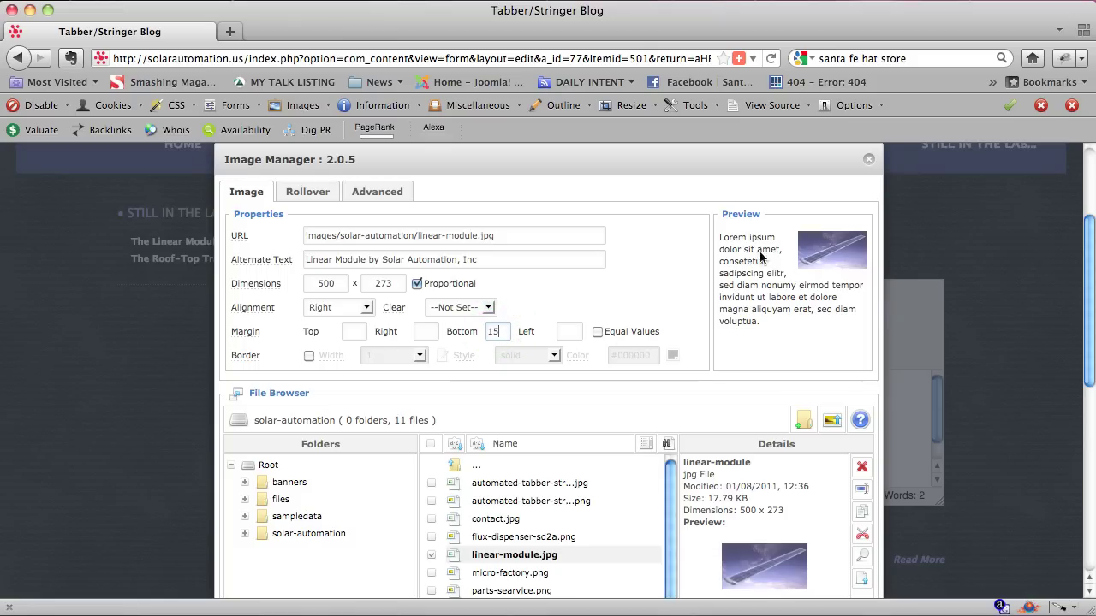
key("Tab")
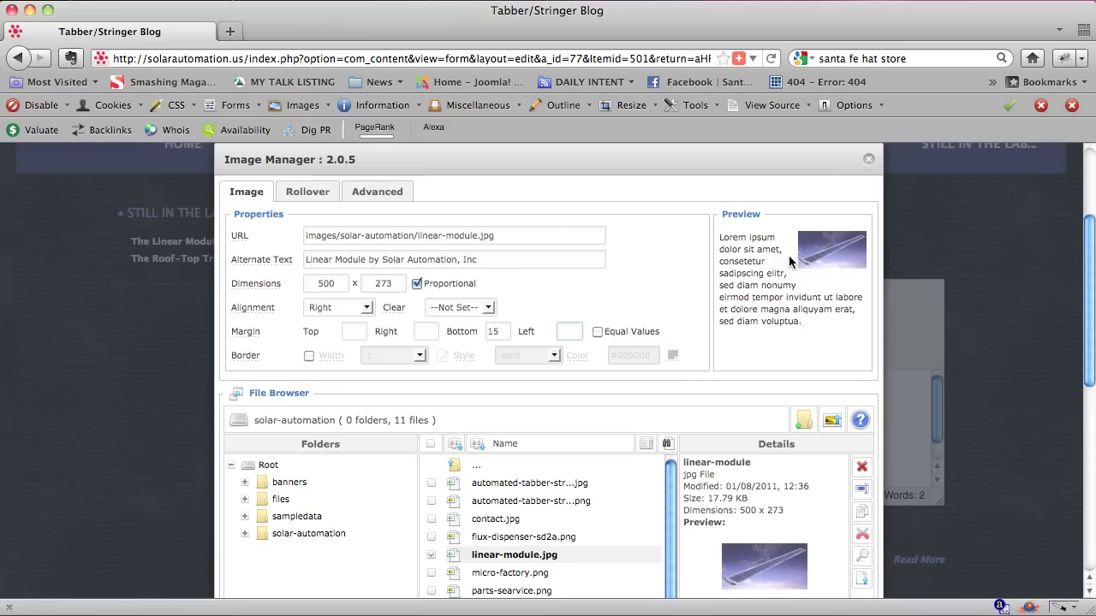
- Review the image settings and open the Upload dialog for adding files to the solar-automation folder
scroll(925, 372, "down", 5)
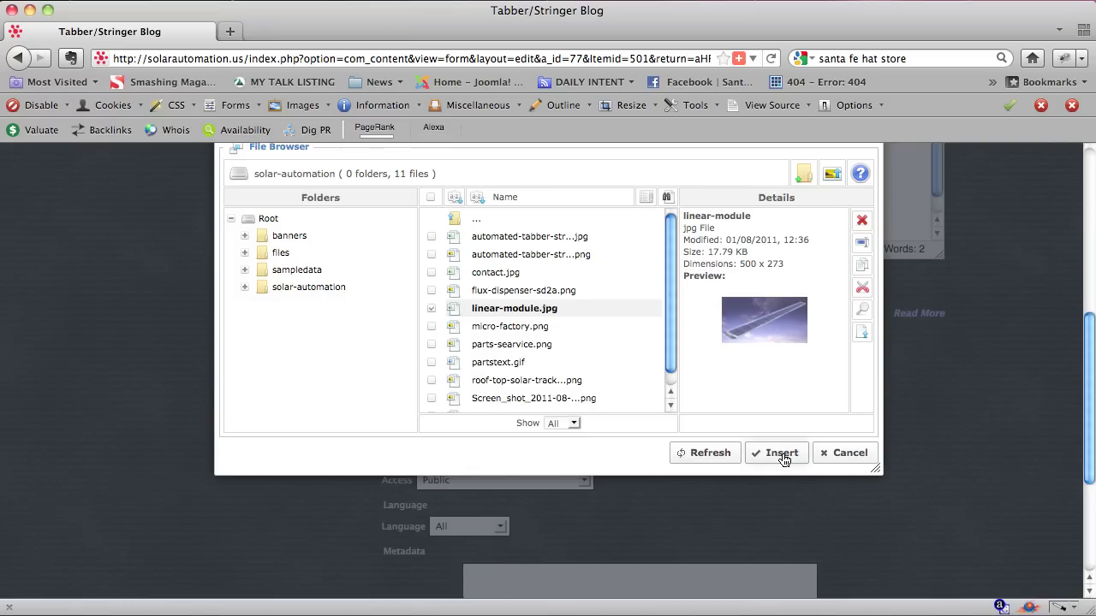
scroll(770, 398, "up", 6)
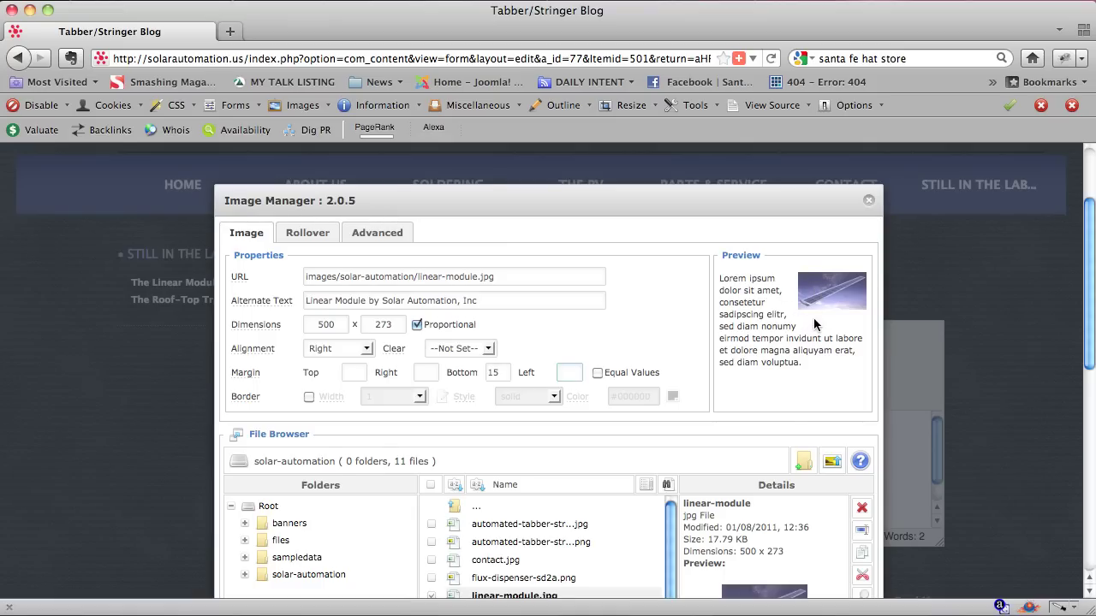
scroll(812, 356, "down", 3)
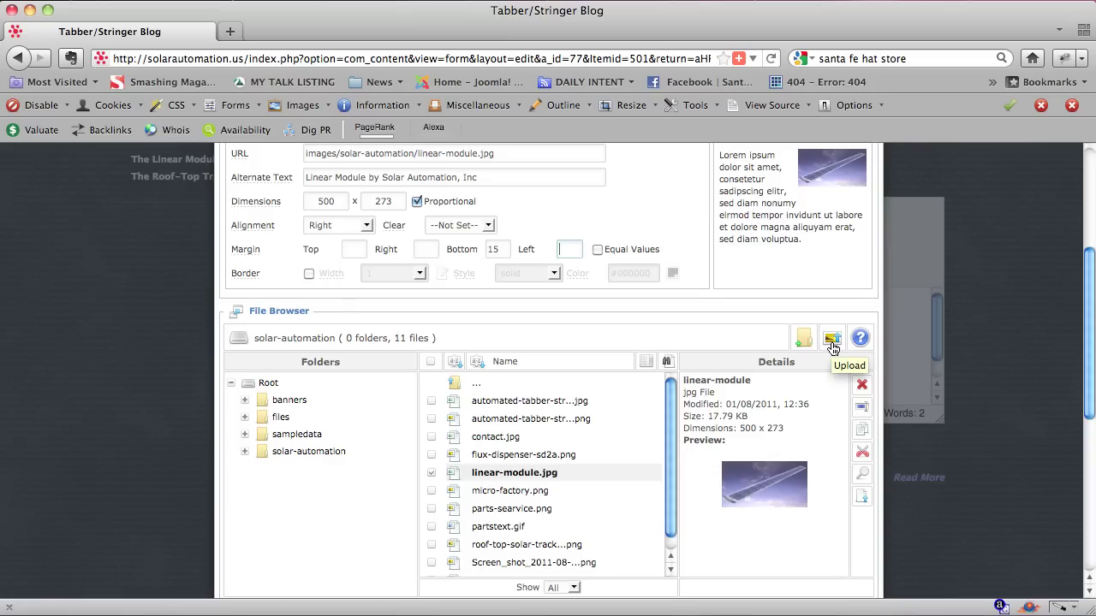
left_click(831, 342)
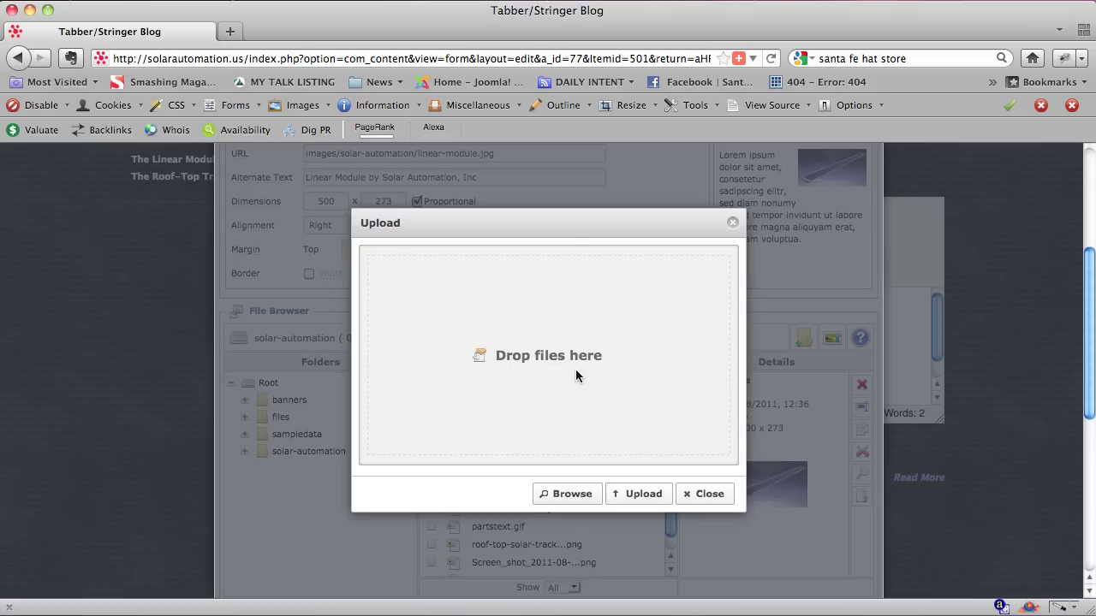
- Upload the desktop file "Screen shot 2011-08-04 at 7.58.17 AM.png" to the solar-automation folder
left_click_drag(602, 12, 497, 12)
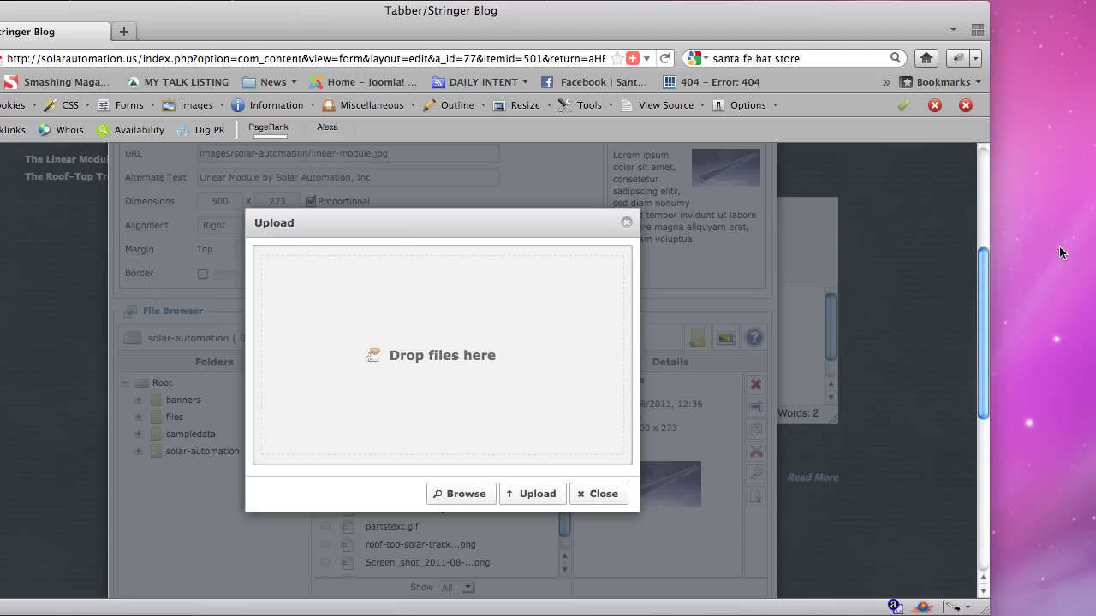
left_click(1046, 176)
double_click(1046, 175)
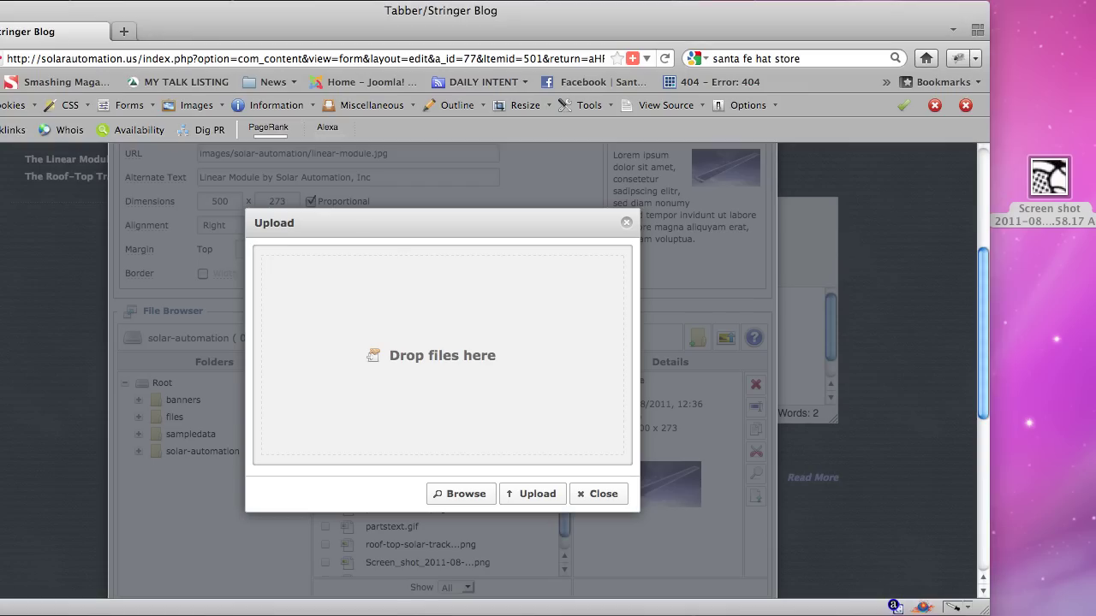
left_click_drag(1060, 190, 527, 330)
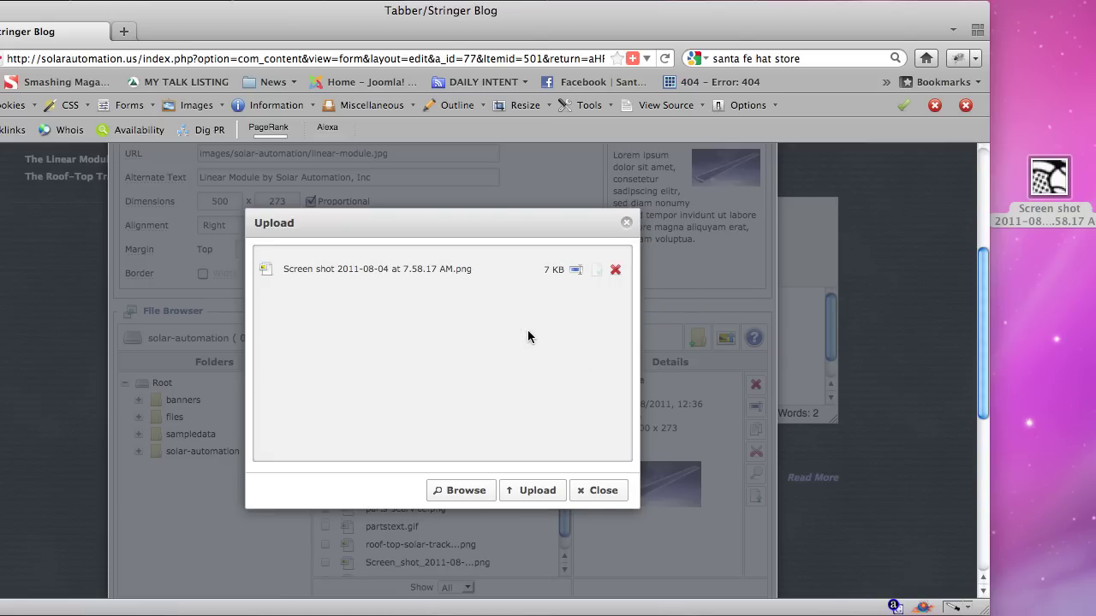
left_click(533, 490)
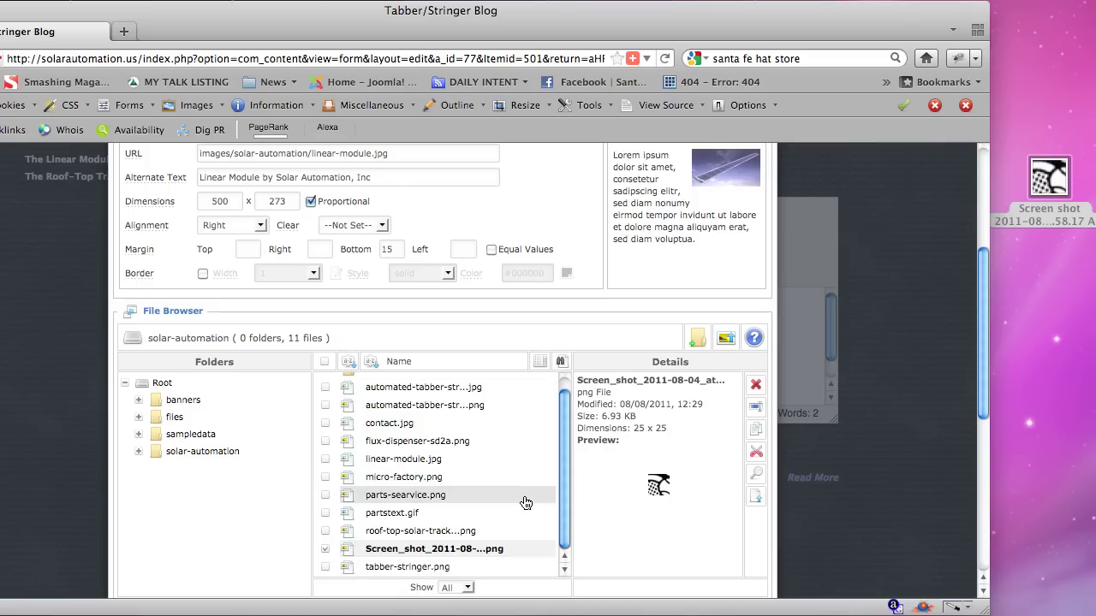
- Choose the uploaded Screen_shot_2011-08-04 PNG as the image to insert and highlight its file name in the URL
left_click(453, 549)
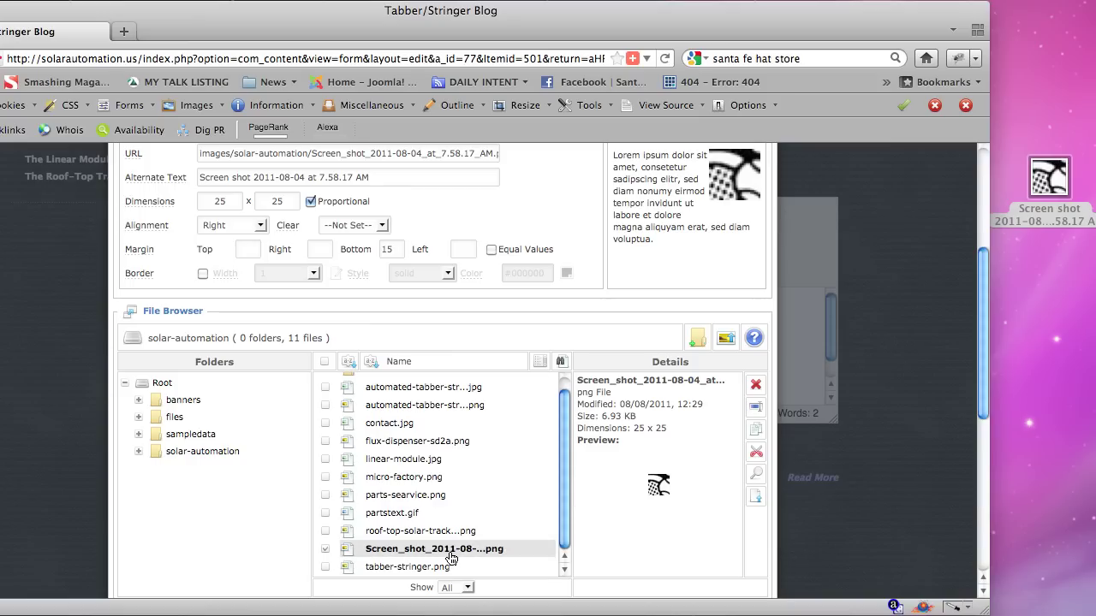
left_click(452, 555)
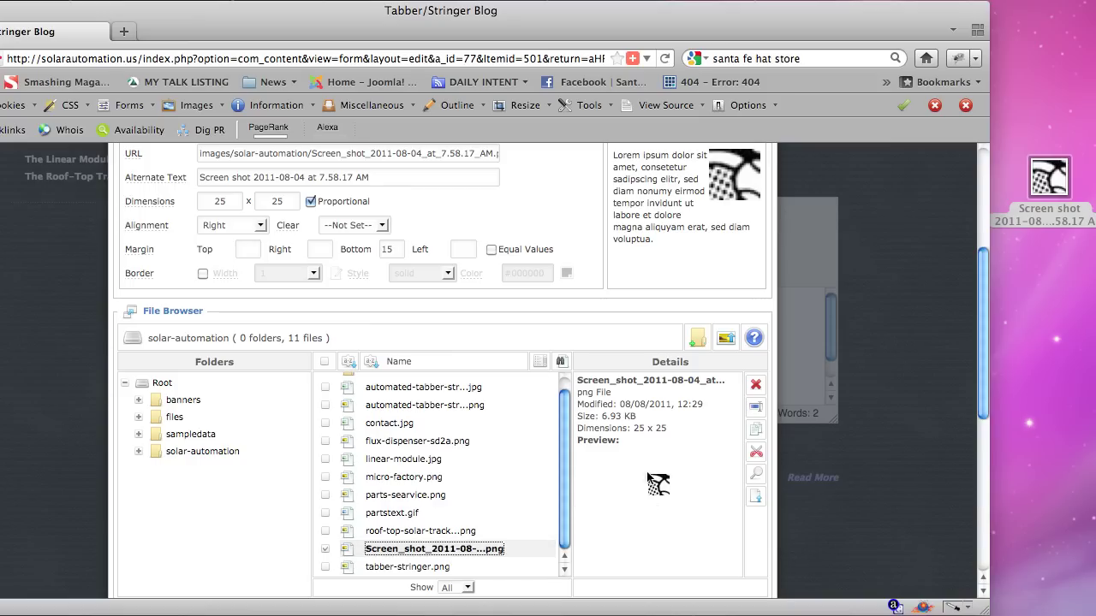
scroll(614, 442, "up", 1)
left_click(374, 200)
left_click_drag(319, 196, 503, 195)
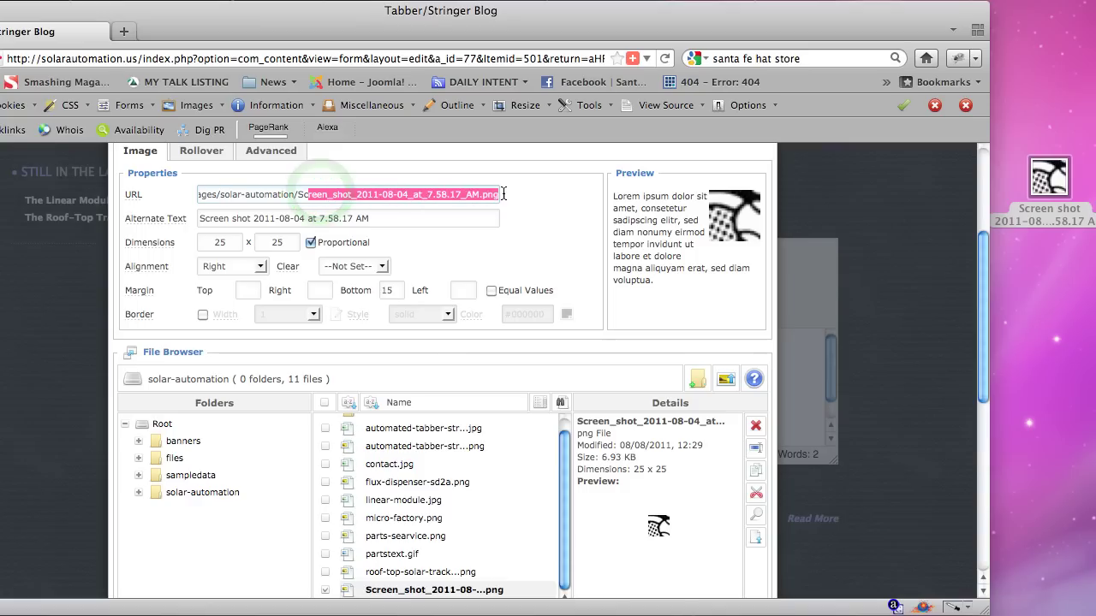
- Replace the image's alternate text with "Tennis Favicon" and dismiss the calendar alarm
triple_click(379, 219)
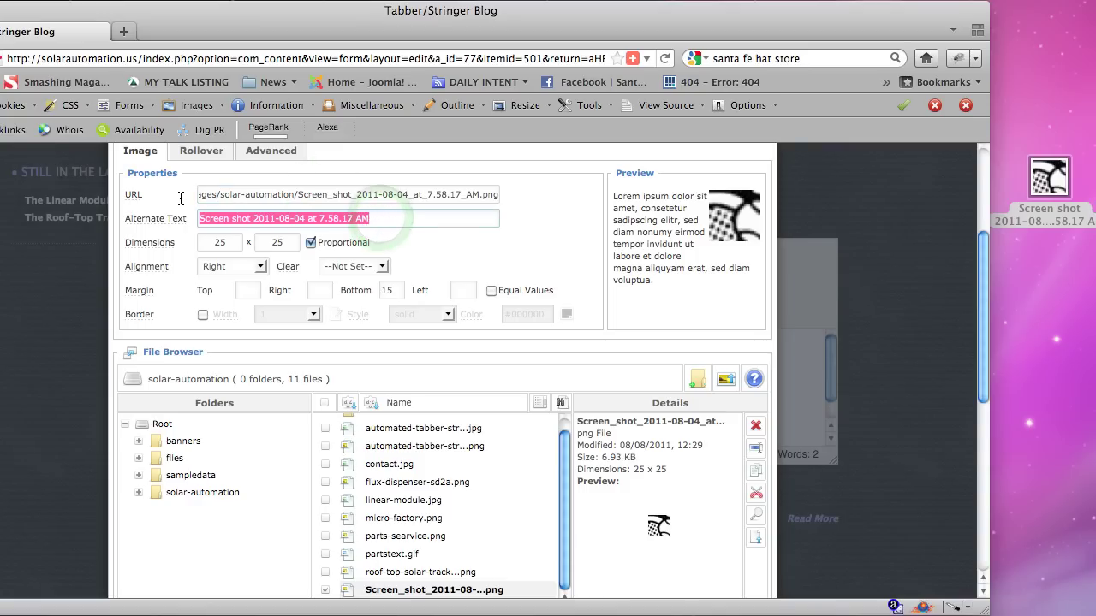
type("F")
key("Escape")
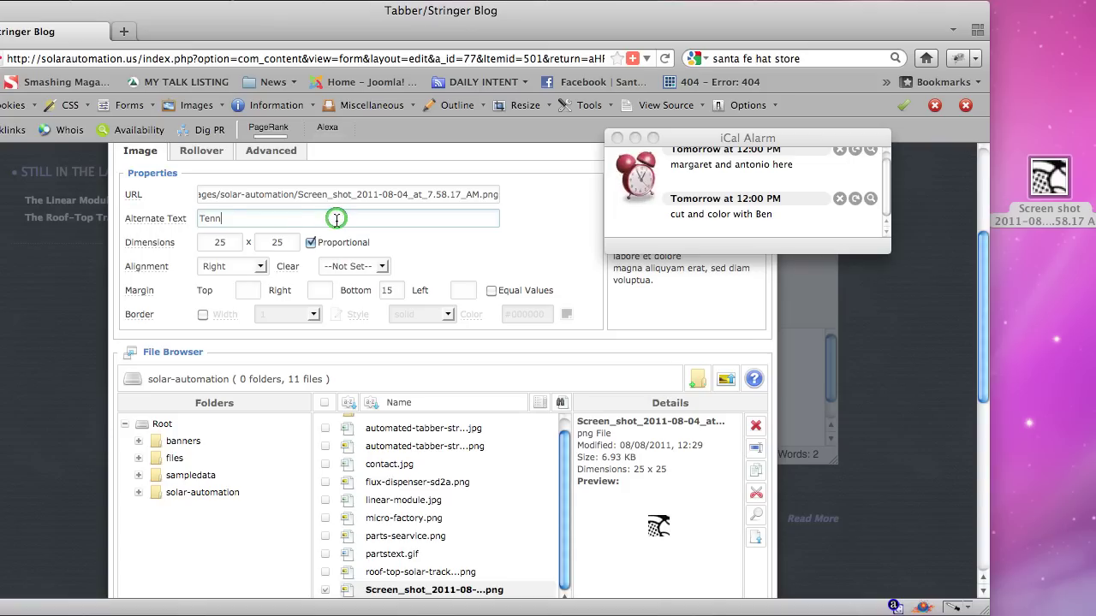
type("is")
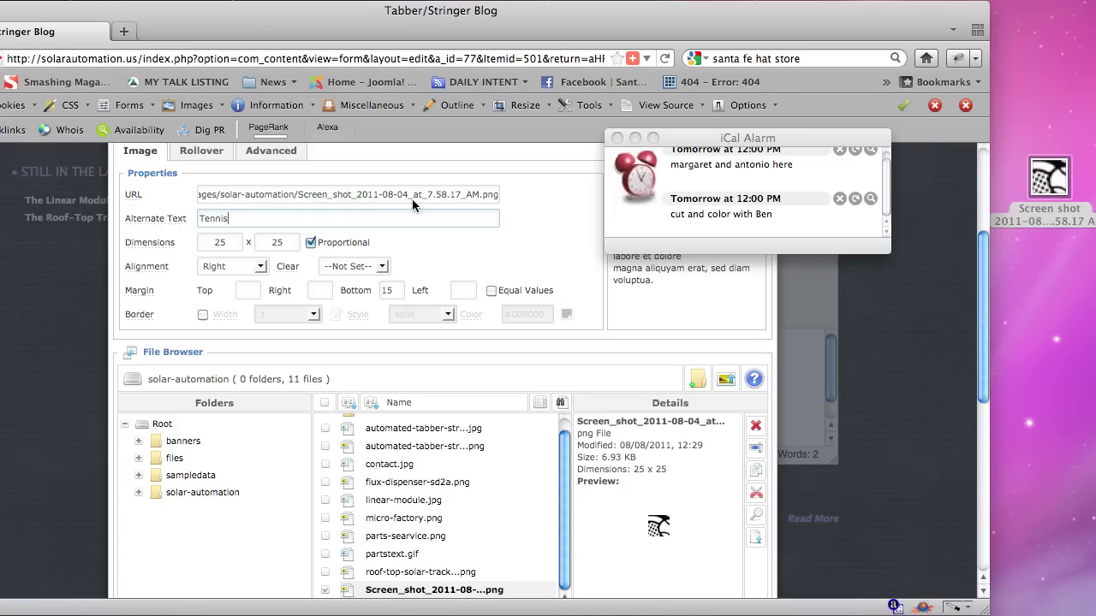
left_click_drag(684, 139, 740, 147)
left_click(676, 141)
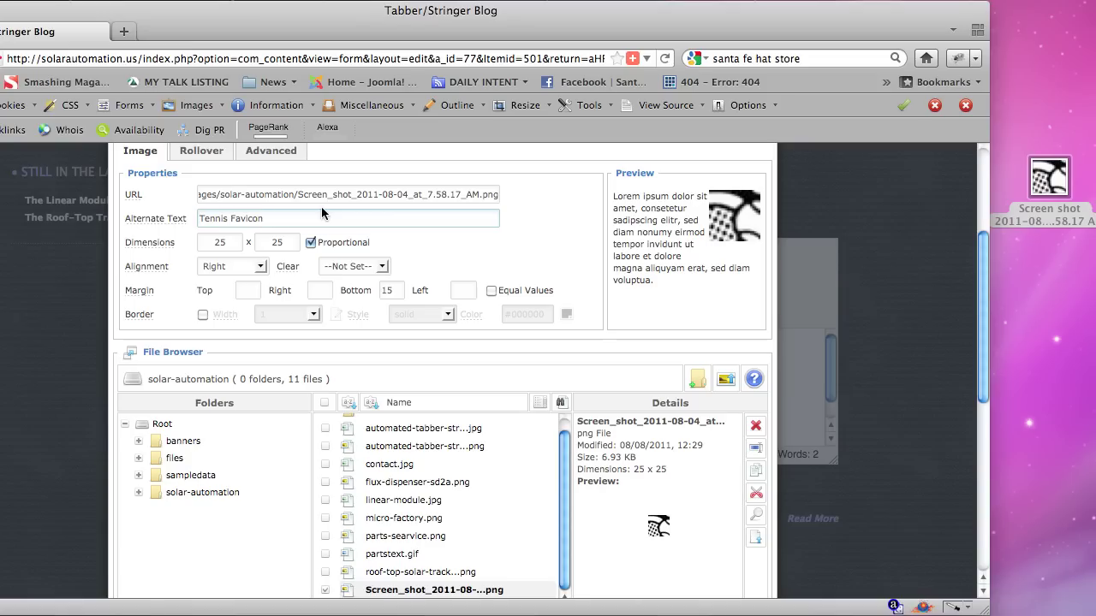
- Replace the image's alternate text with "Solar Cell by Solar Automation, Inc."
triple_click(283, 220)
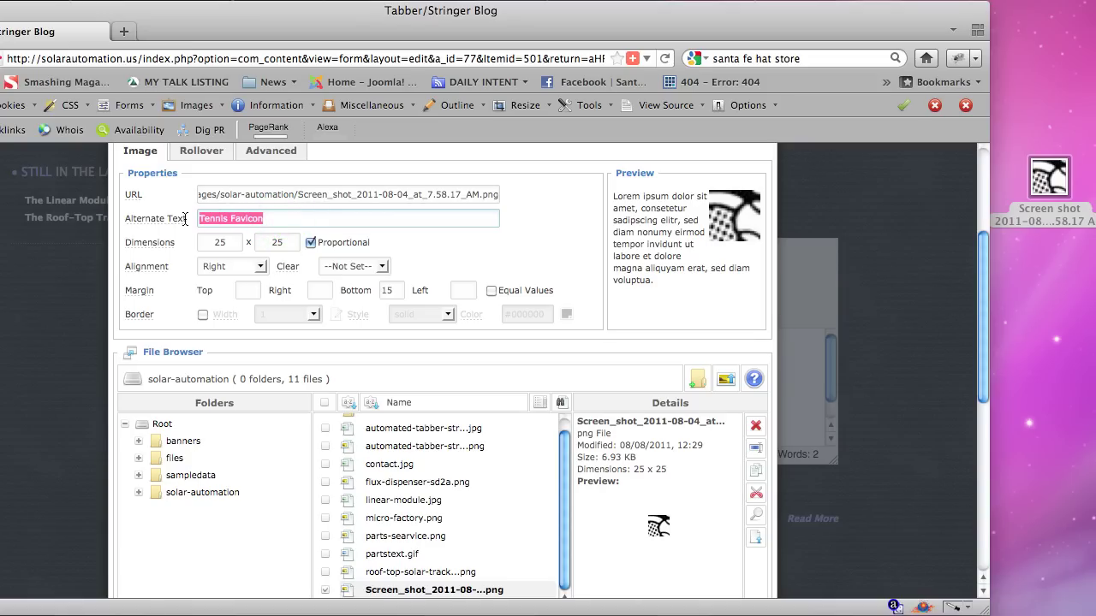
type("so")
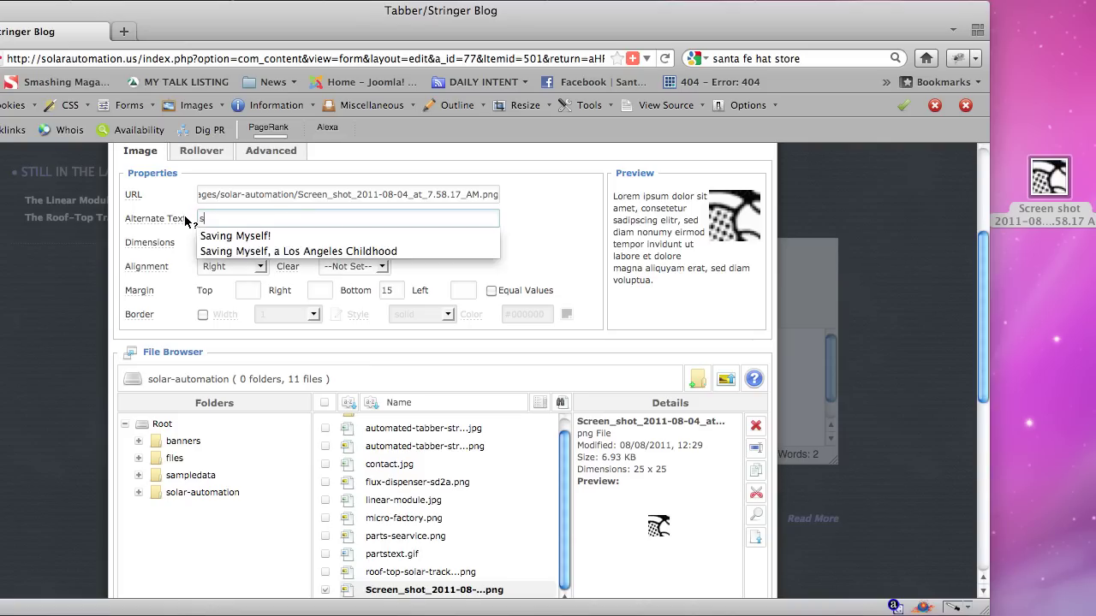
type("Solar Cell by Solar Automation, Inc.")
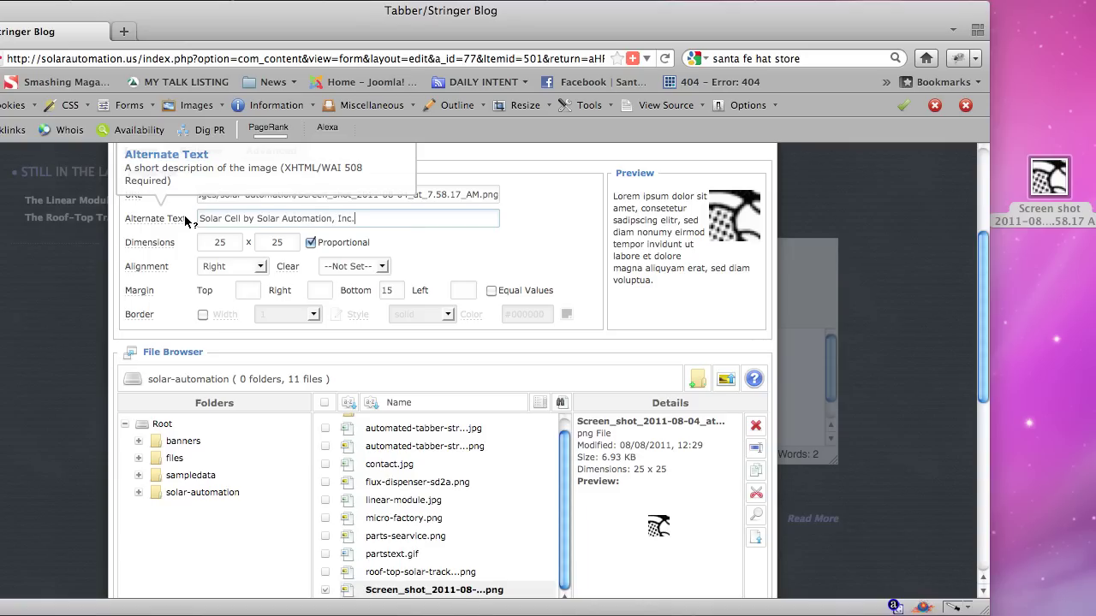
- Copy the alternate text "Solar Cell by Solar Automation, Inc." into the image's Title attribute in the advanced settings
triple_click(366, 219)
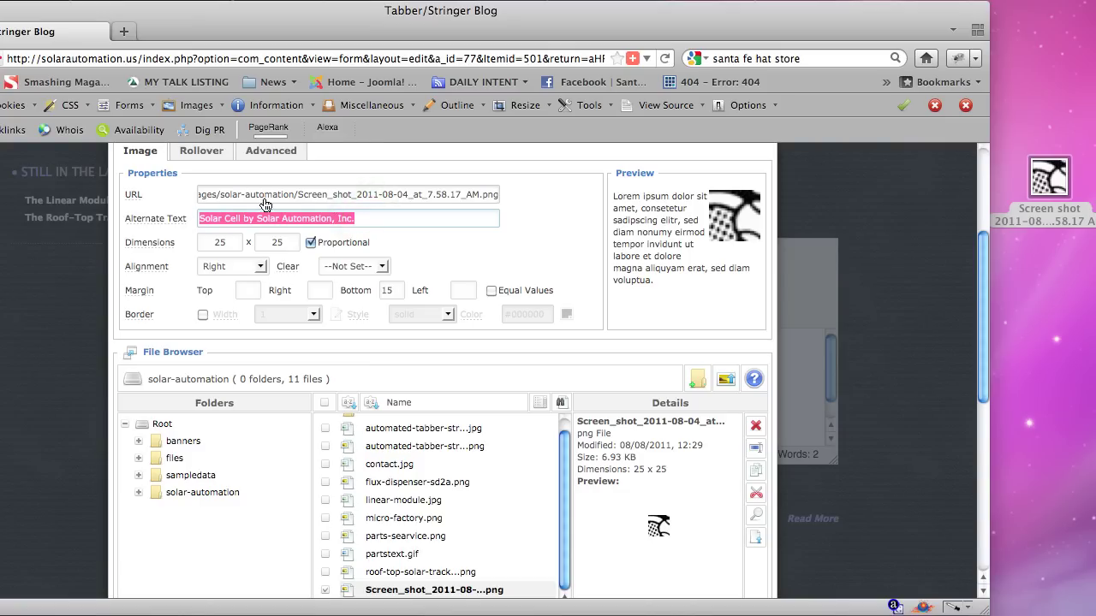
left_click(272, 153)
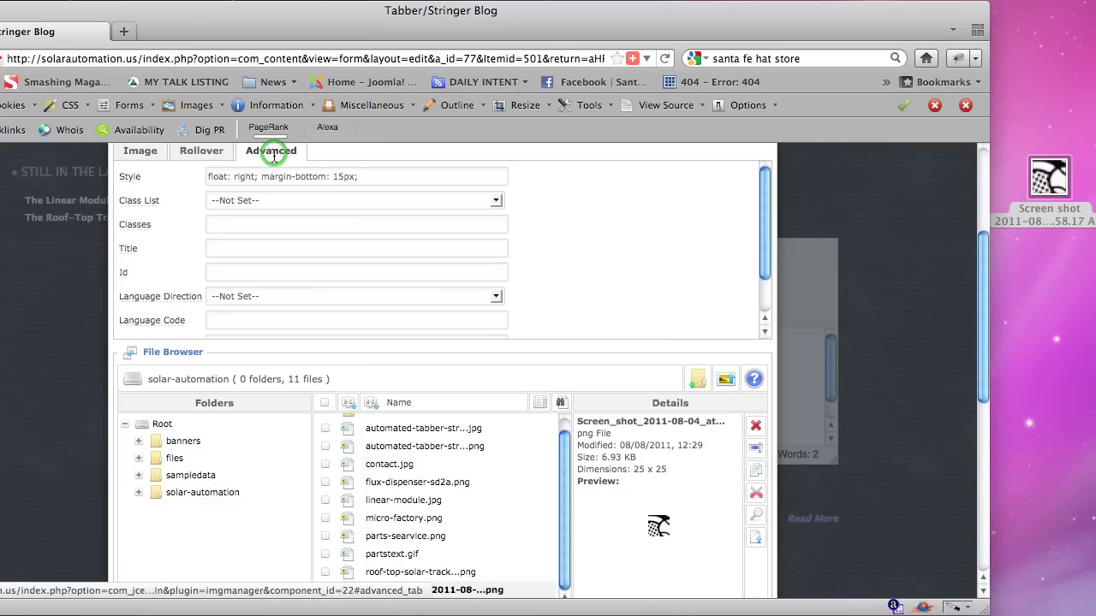
left_click(257, 246)
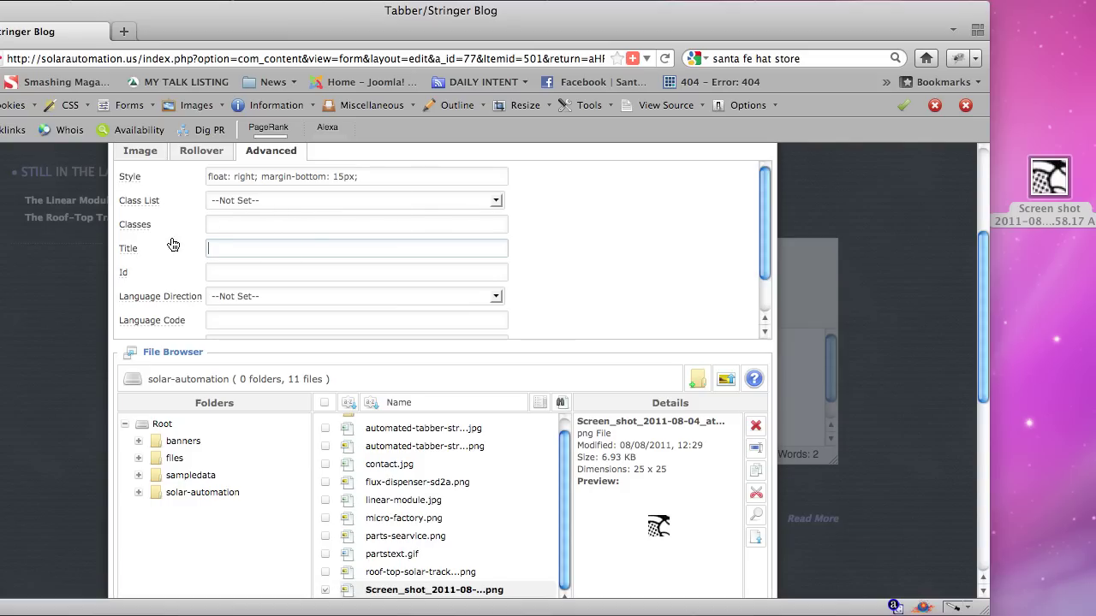
left_click(141, 152)
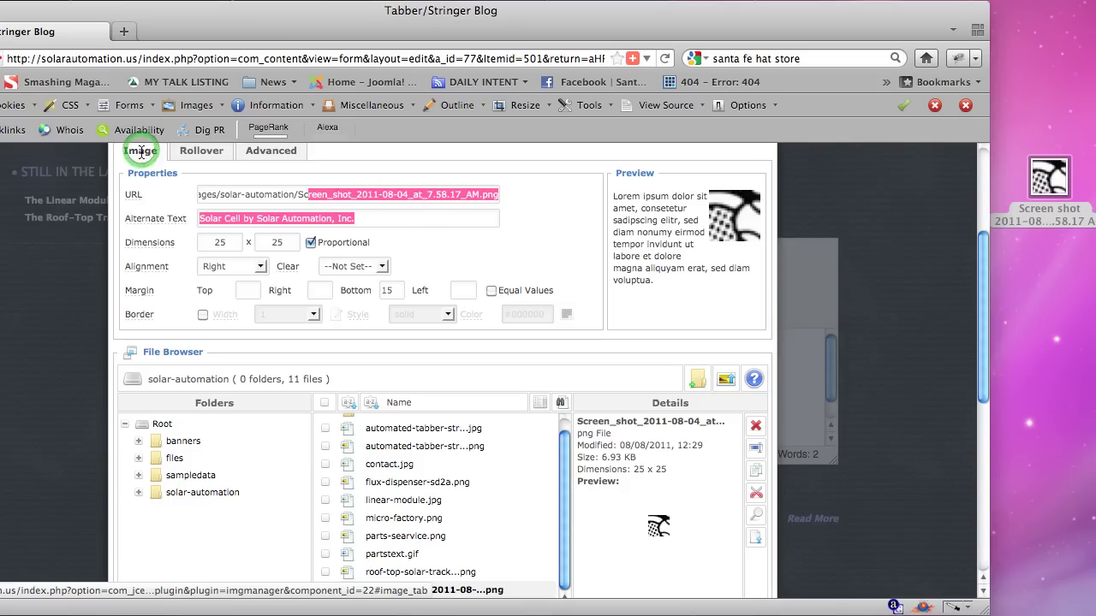
left_click(364, 218)
left_click(201, 220)
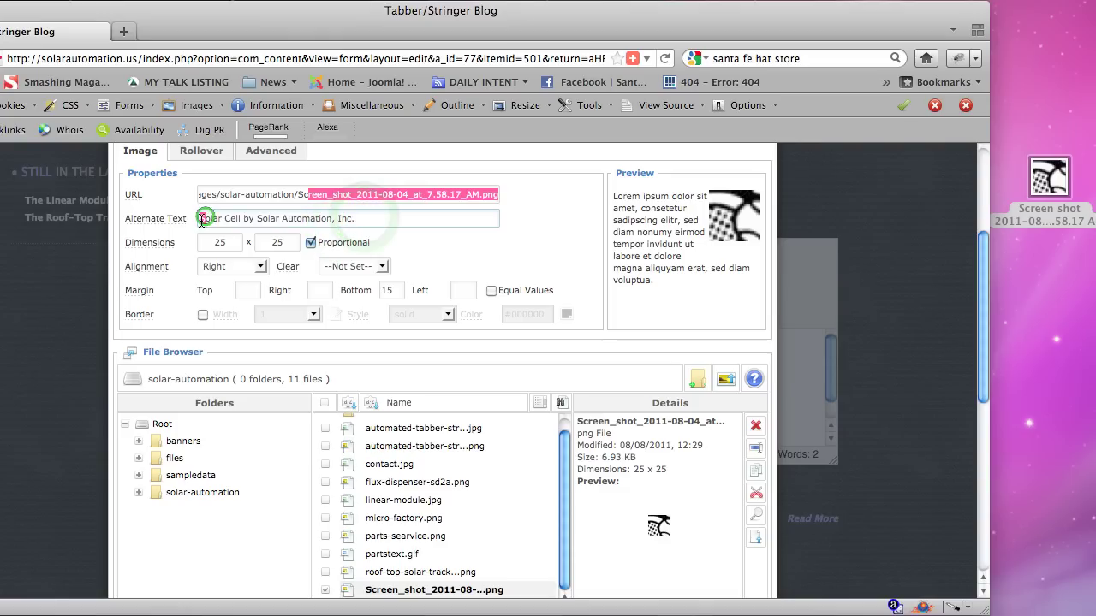
left_click_drag(202, 219, 338, 217)
key("ctrl+c")
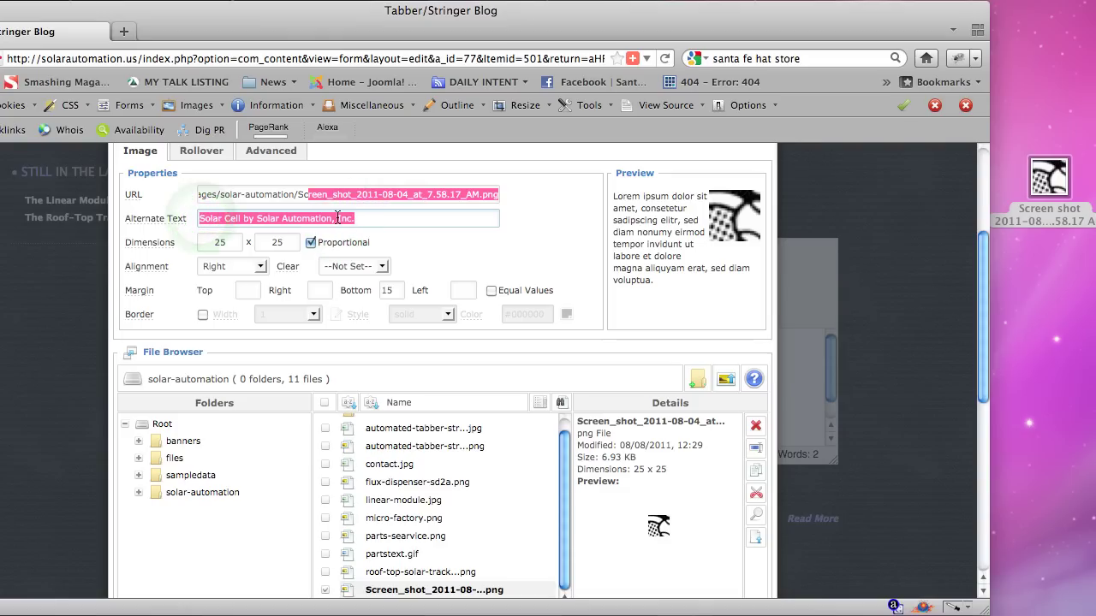
left_click(271, 151)
left_click(248, 247)
key("ctrl+v")
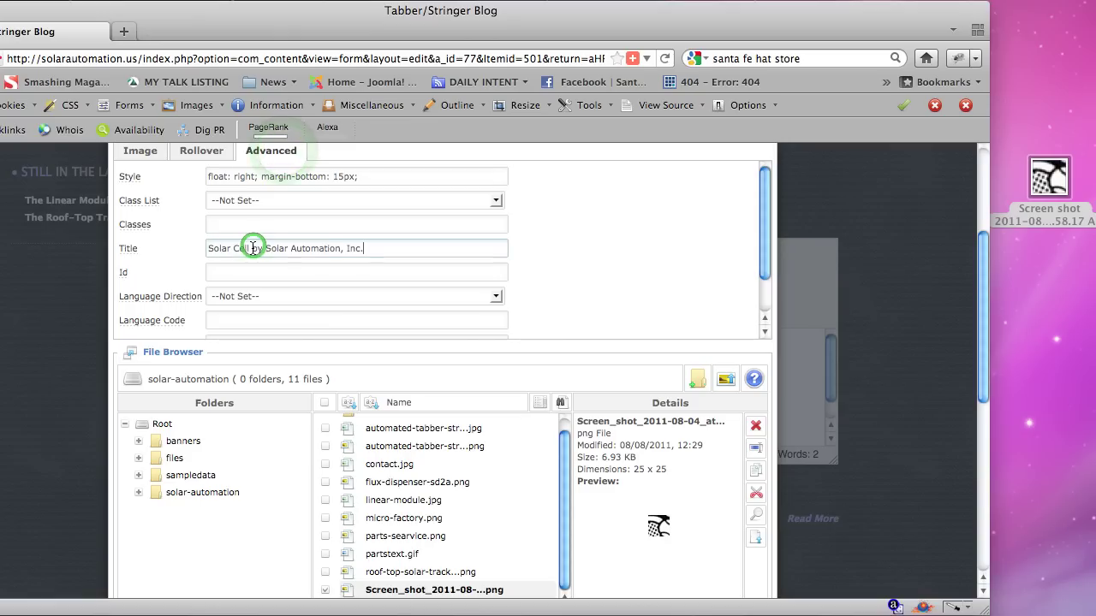
- Check the image's title against its alternate text and copy the alternate text
left_click_drag(369, 250, 207, 250)
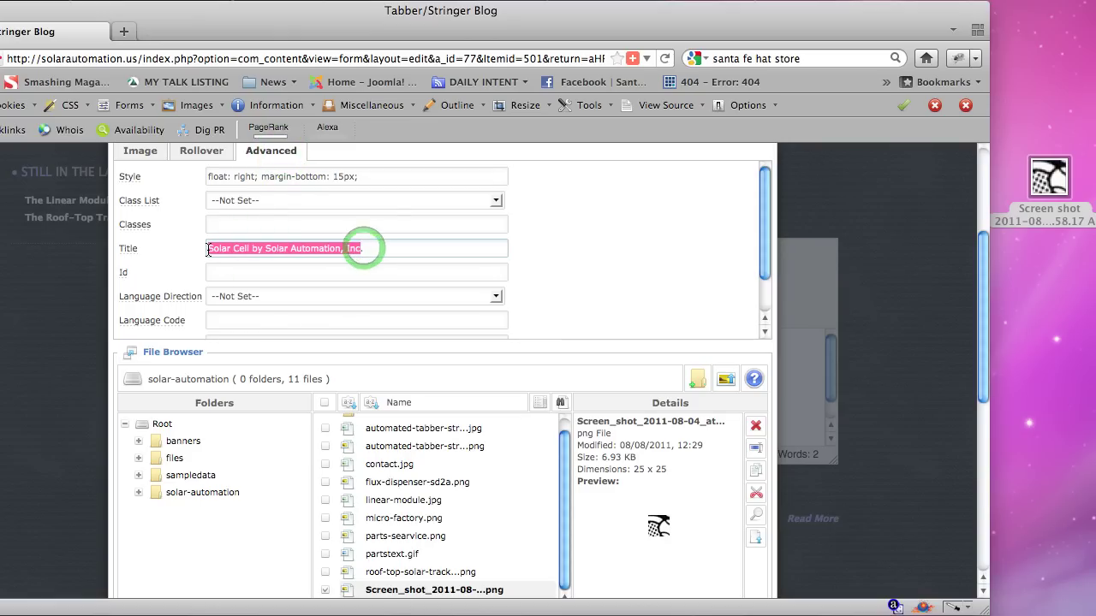
left_click(144, 152)
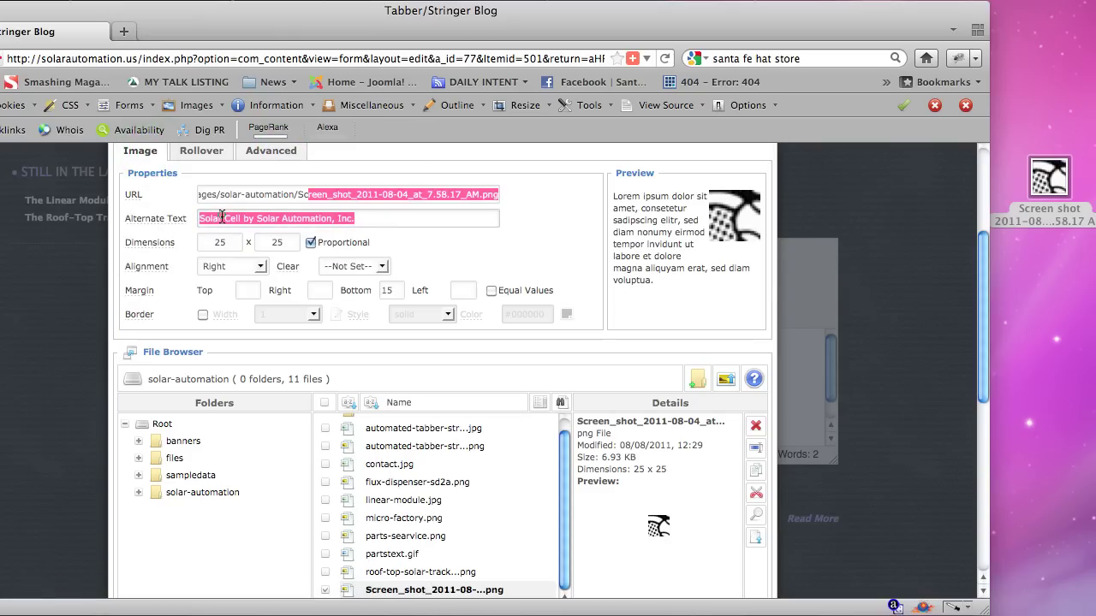
left_click(221, 218)
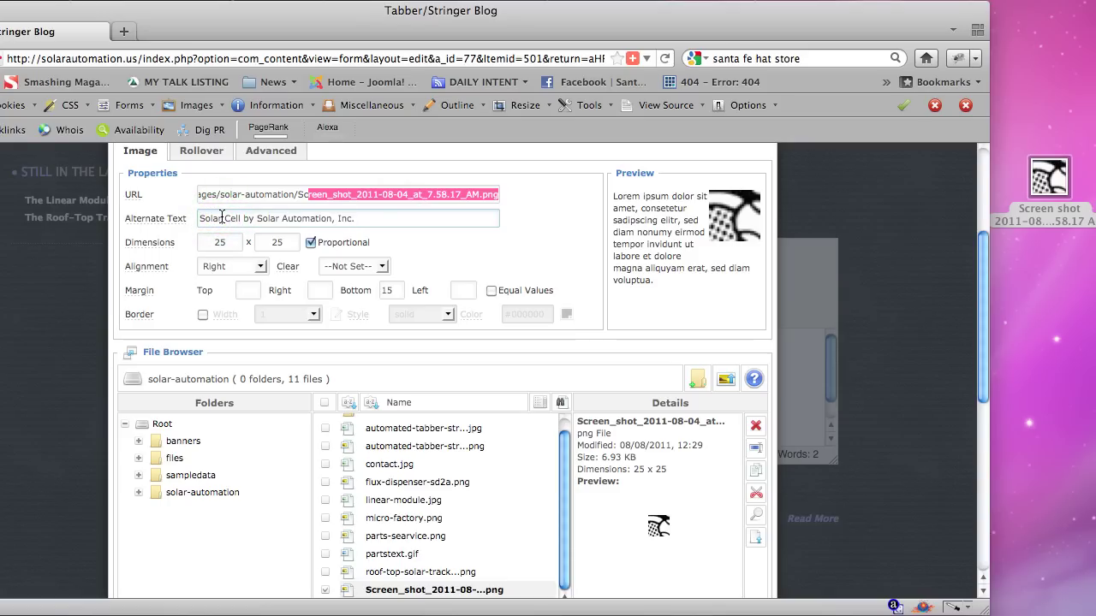
triple_click(221, 219)
key("super+c")
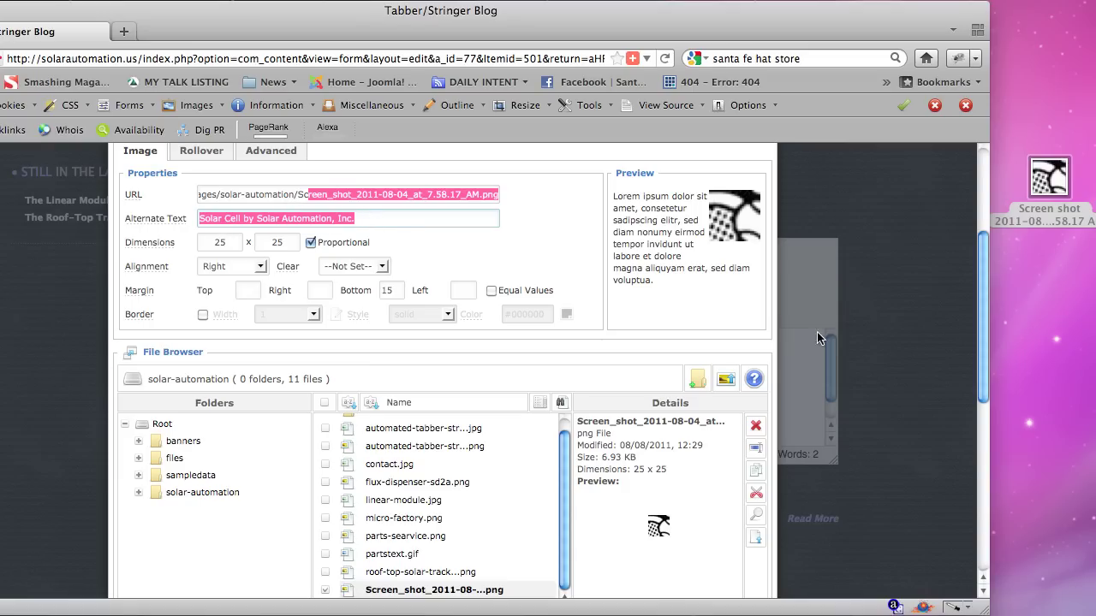
- Insert the configured image into the article and delete it again from the text
scroll(912, 354, "down", 3)
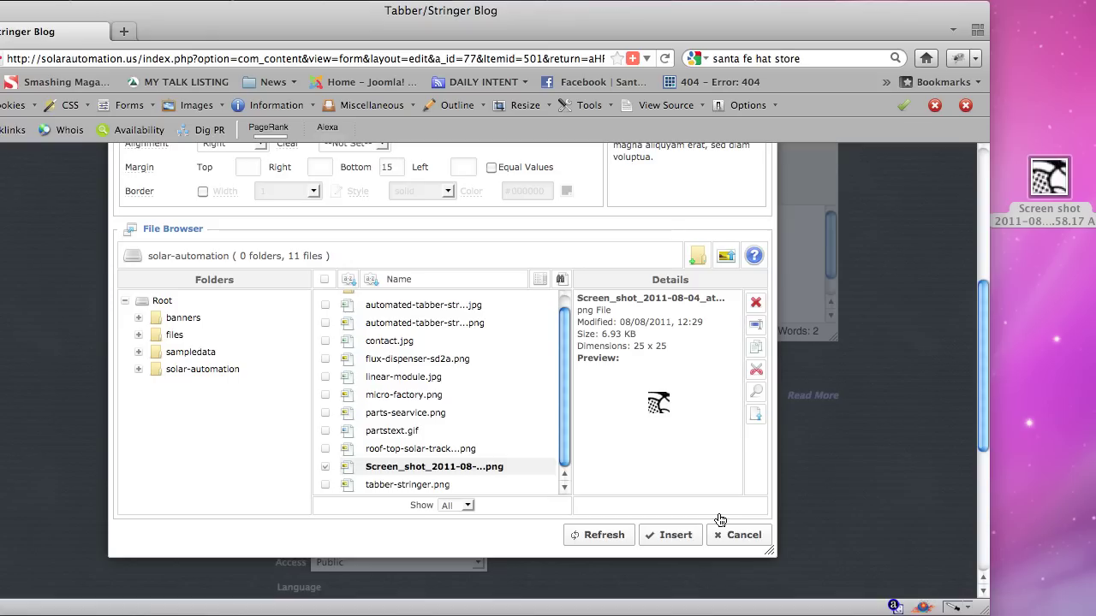
left_click(672, 537)
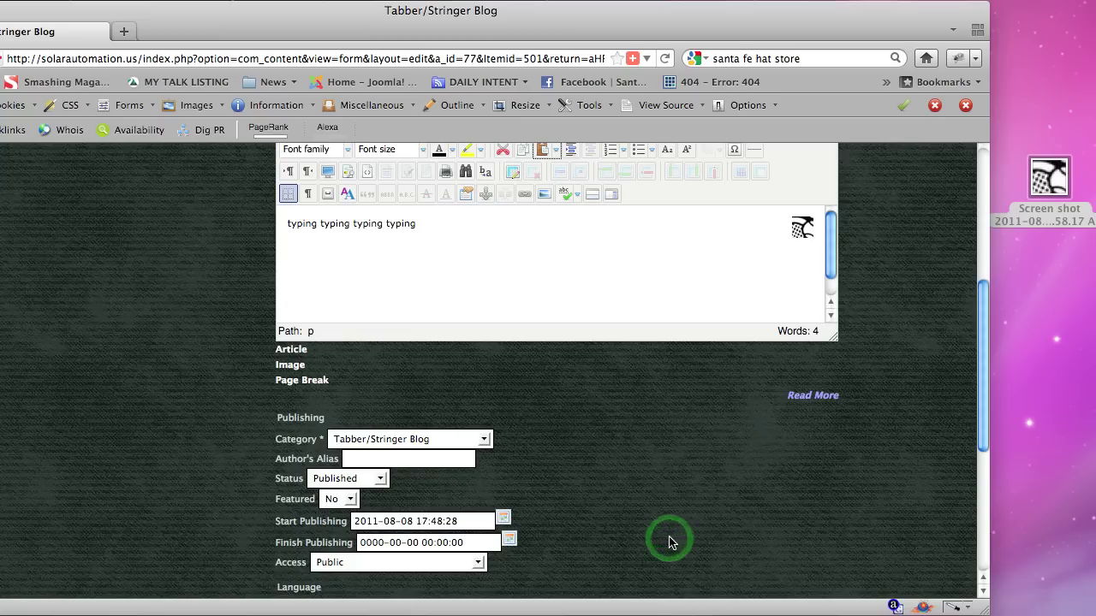
left_click(794, 233)
key("BackSpace")
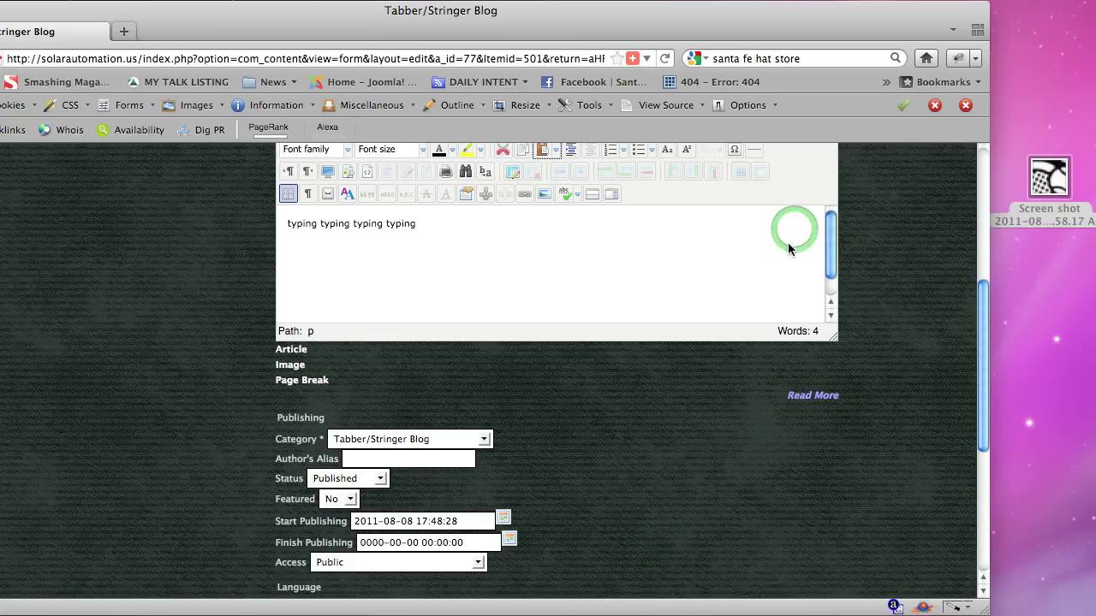
- Delete the last two "typing" words from the article text
left_click(788, 242)
key("alt+BackSpace")
key("alt+BackSpace")
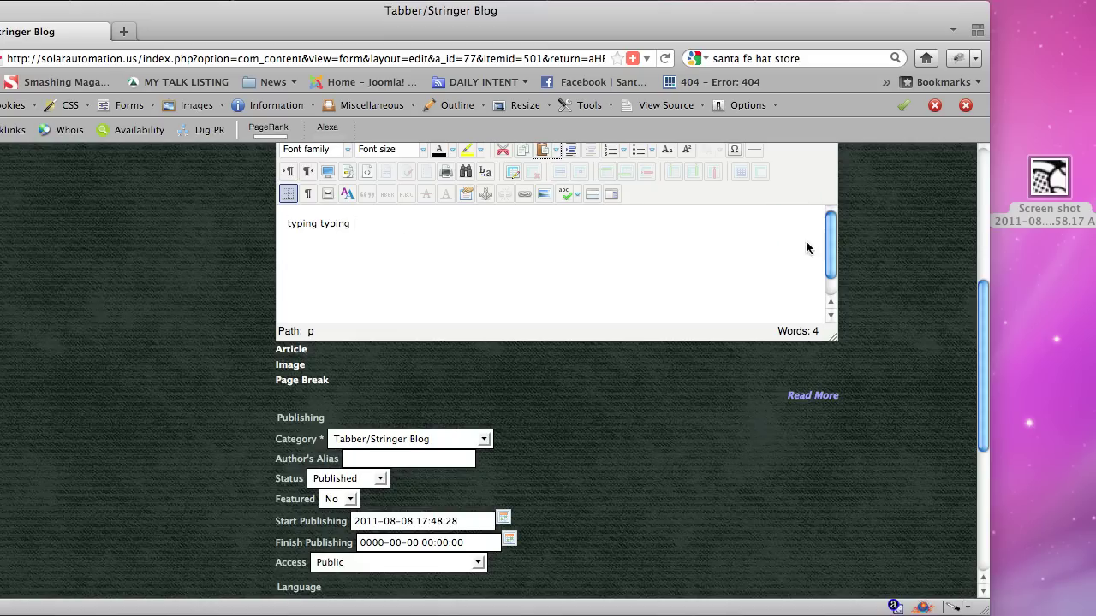
- Place the cursor at the start of the article text and choose the uploaded Screen_shot_2011-08-04 PNG in the Image Manager
left_click(836, 264)
left_click(287, 224)
left_click(520, 196)
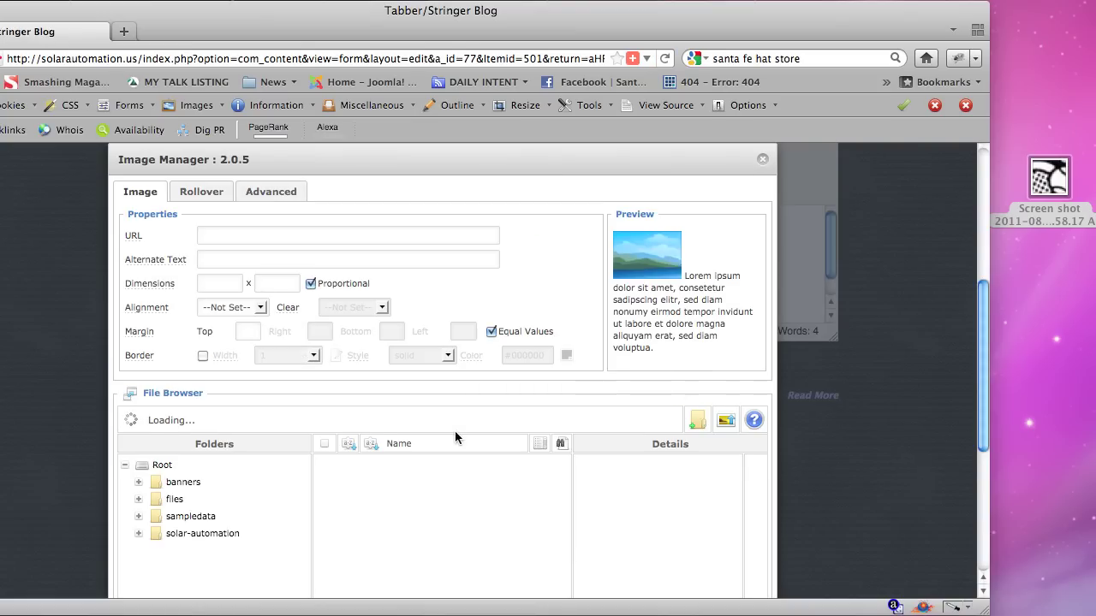
scroll(455, 429, "down", 5)
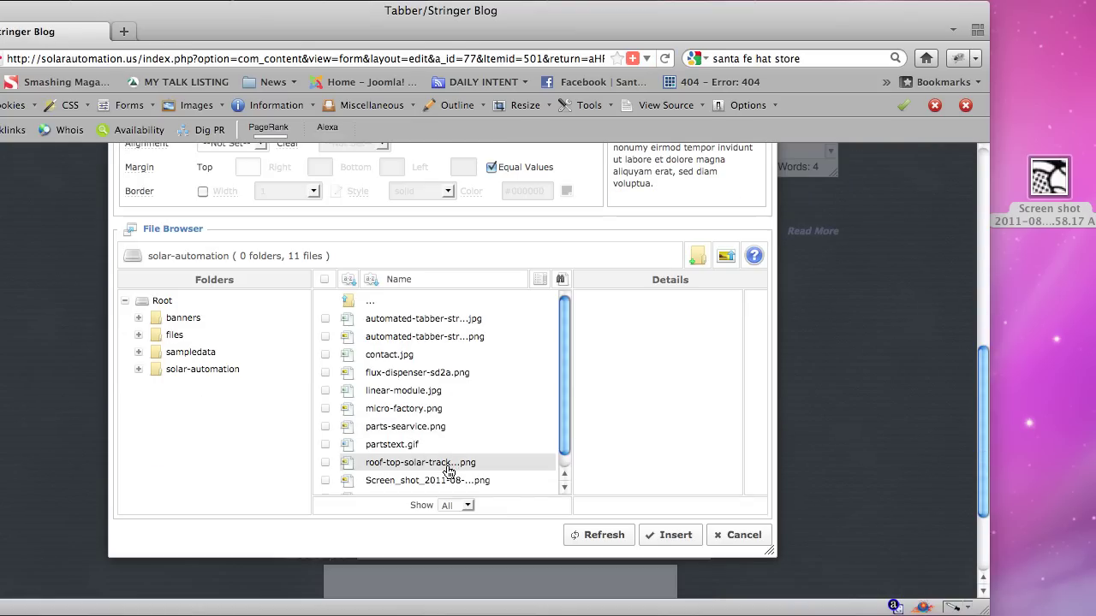
left_click(447, 482)
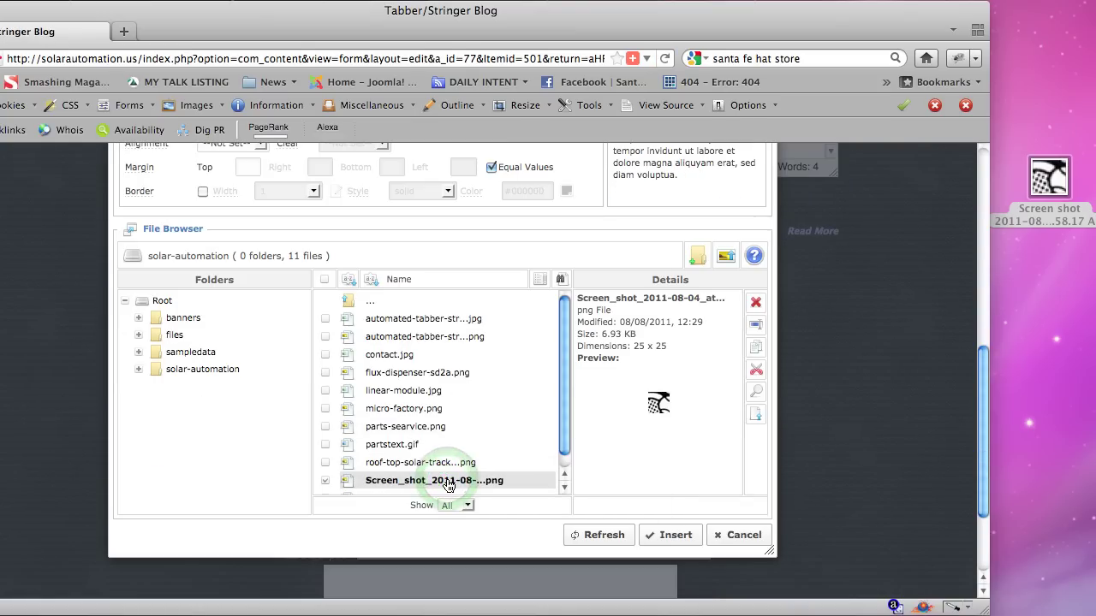
- Align the image Right, turn off equal margin values and set its left margin to 15
scroll(424, 257, "up", 1)
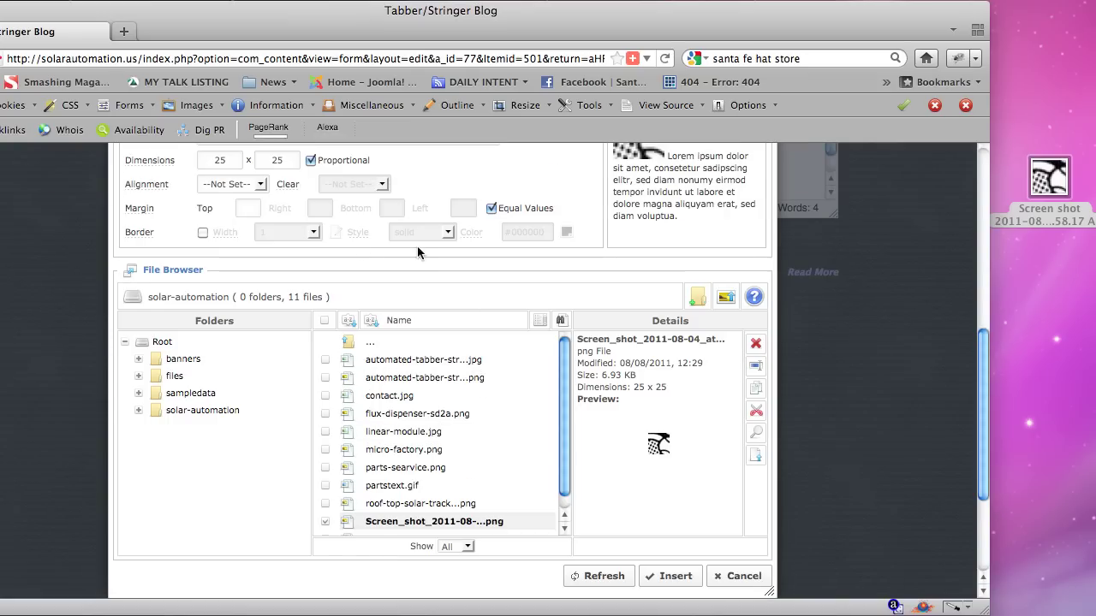
left_click(261, 184)
left_click(242, 225)
left_click(501, 208)
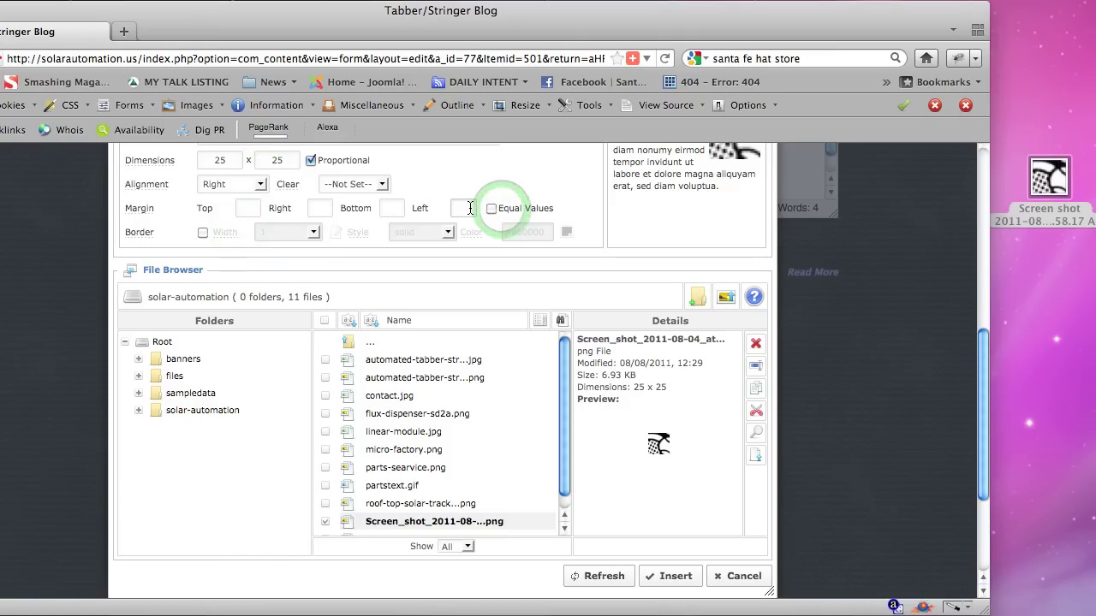
left_click(468, 208)
type("15")
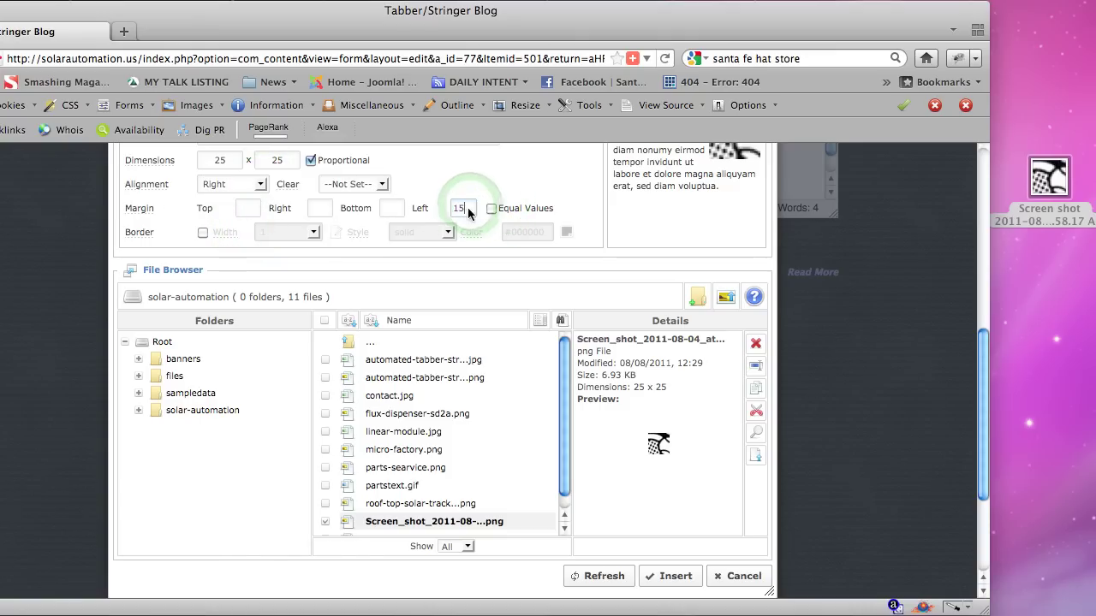
- Set both the image's alternate text and its title to "Solar Cell by Solar Automation, Inc."
scroll(525, 233, "up", 3)
triple_click(417, 213)
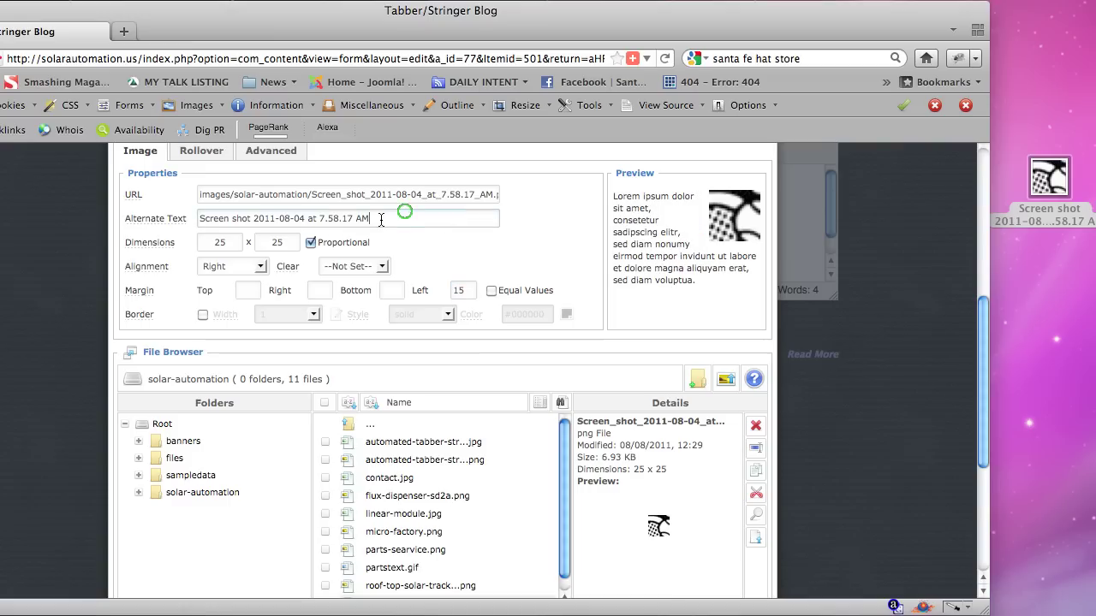
key("super+v")
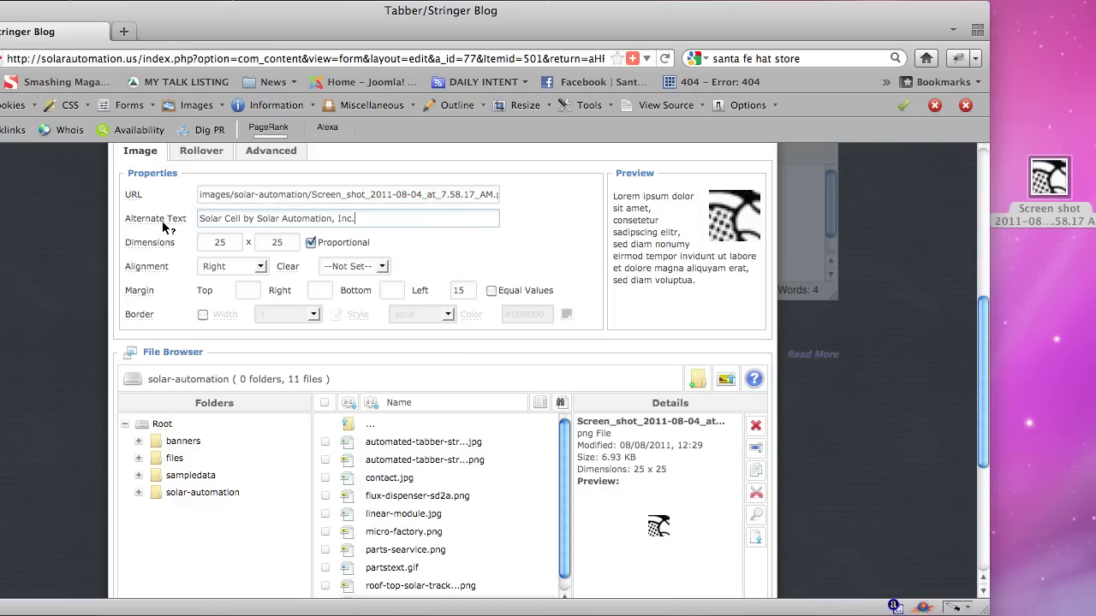
left_click(290, 160)
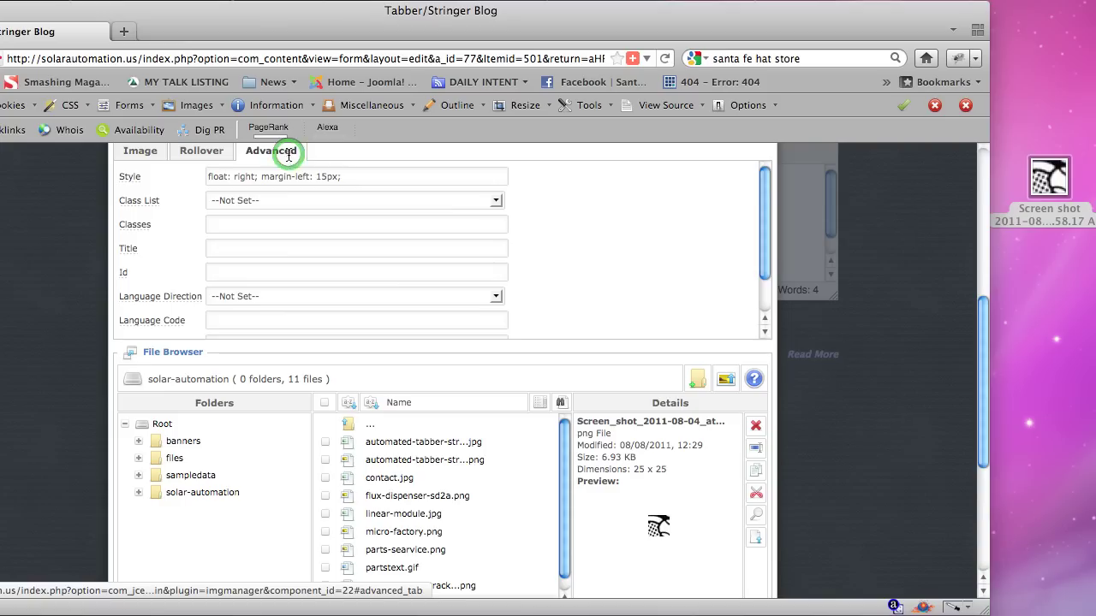
left_click(254, 248)
key("super+v")
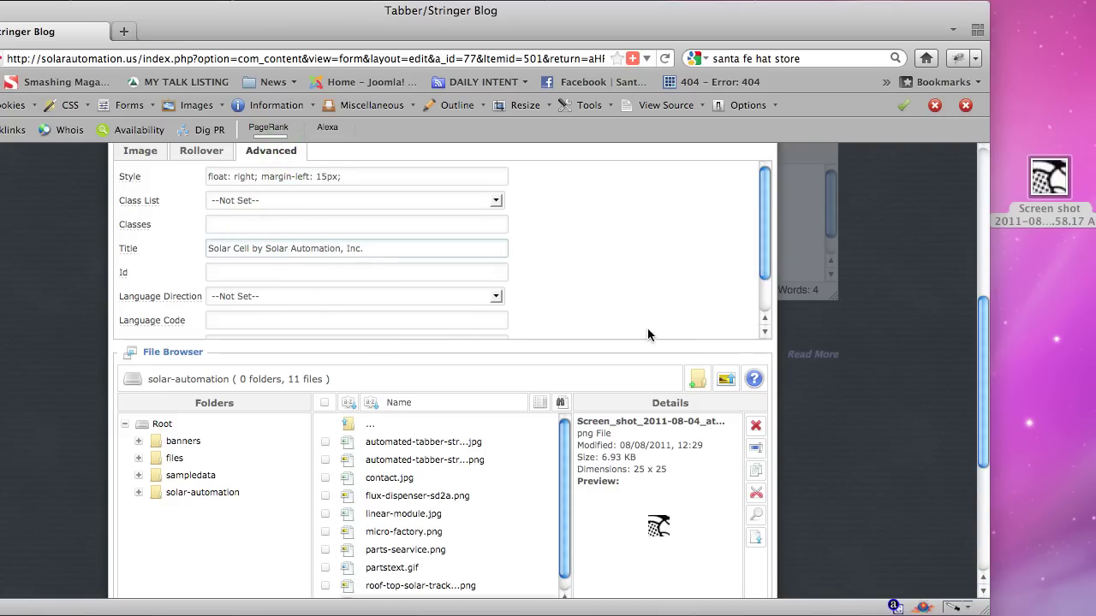
- Insert the configured image into the article text
scroll(792, 397, "down", 3)
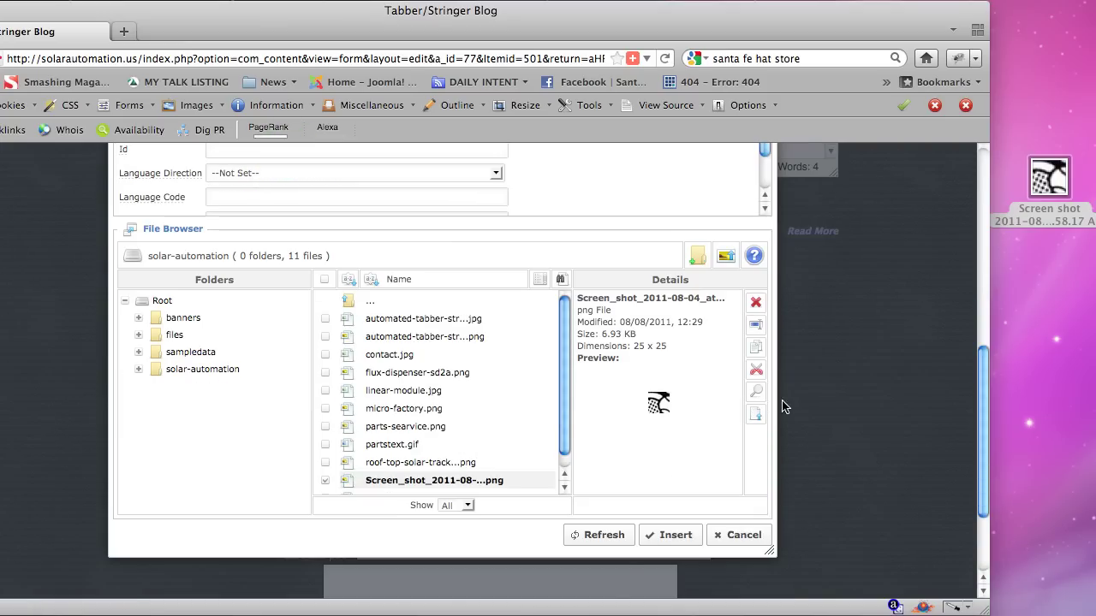
left_click(675, 536)
scroll(702, 343, "up", 3)
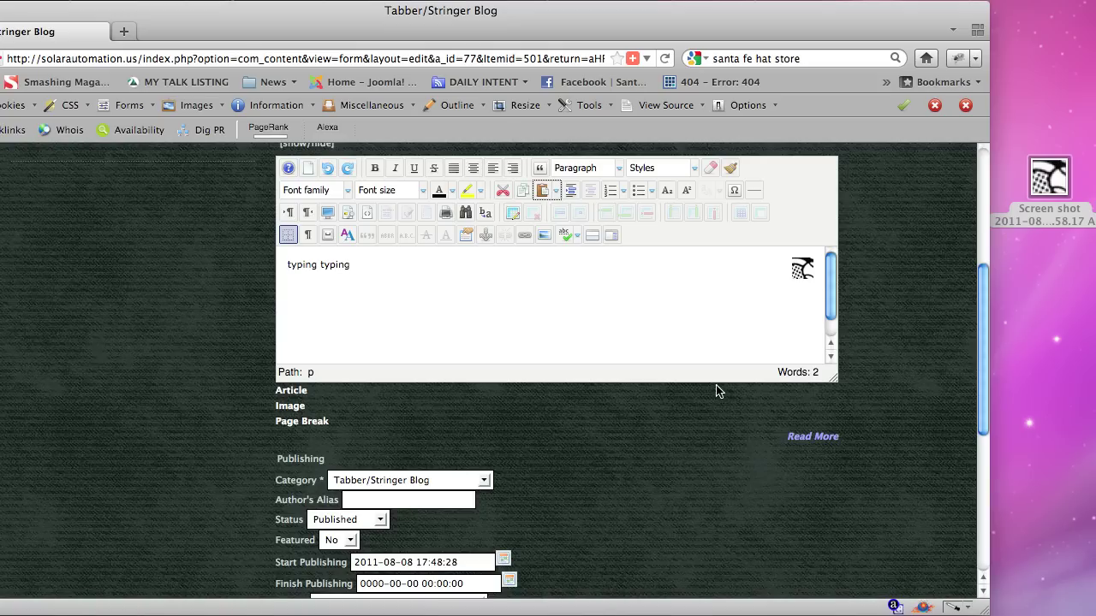
- Examine the article's category options and the publishing and metadata fields below the editor
left_click(483, 482)
left_click(484, 481)
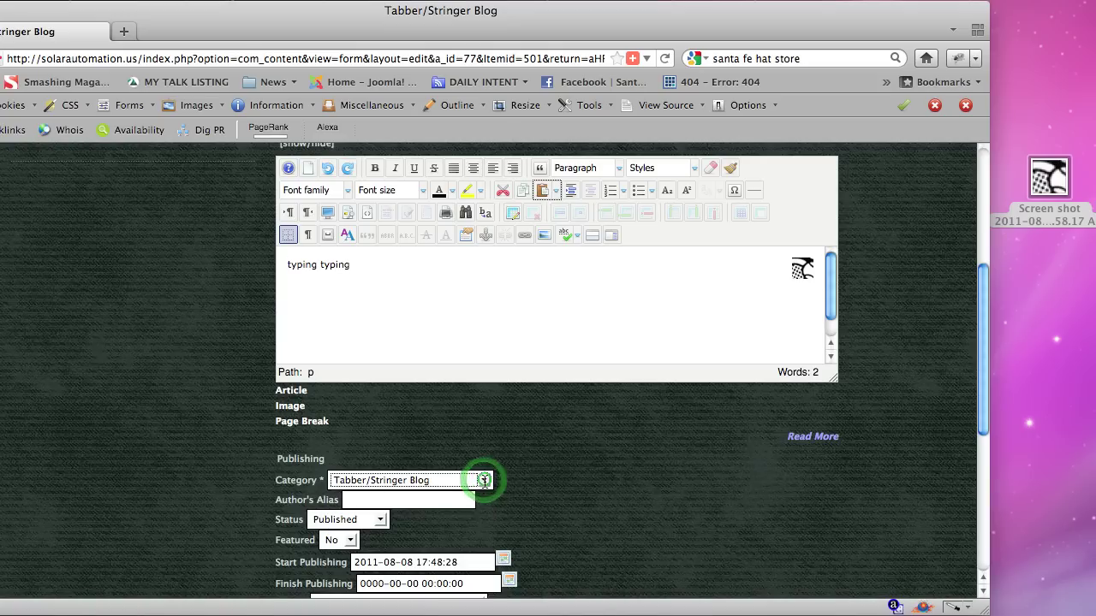
left_click_drag(273, 479, 326, 485)
left_click(544, 470)
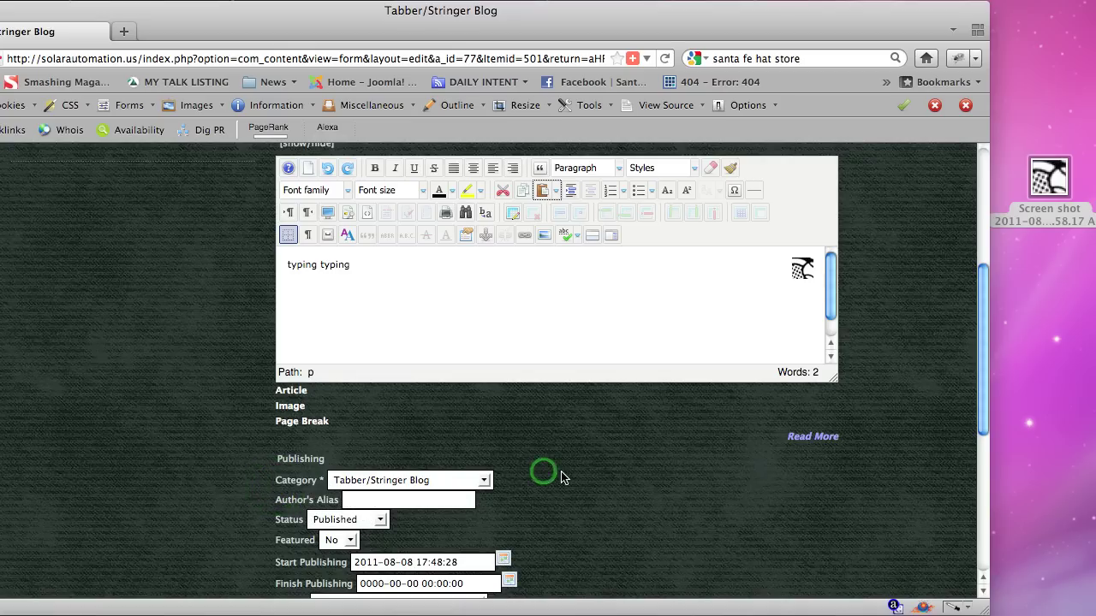
left_click(484, 482)
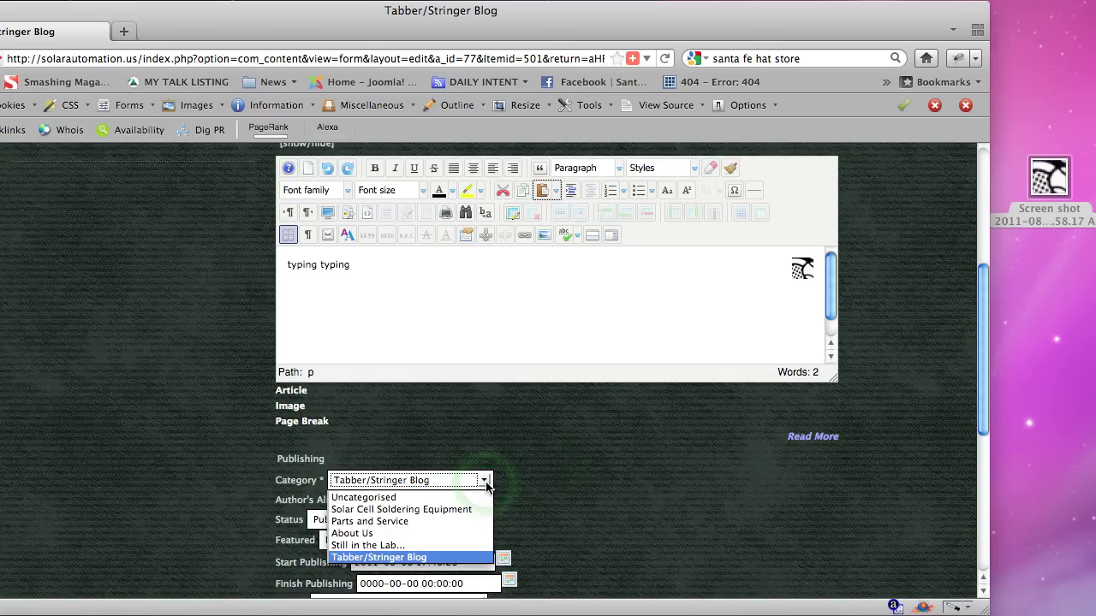
left_click(521, 459)
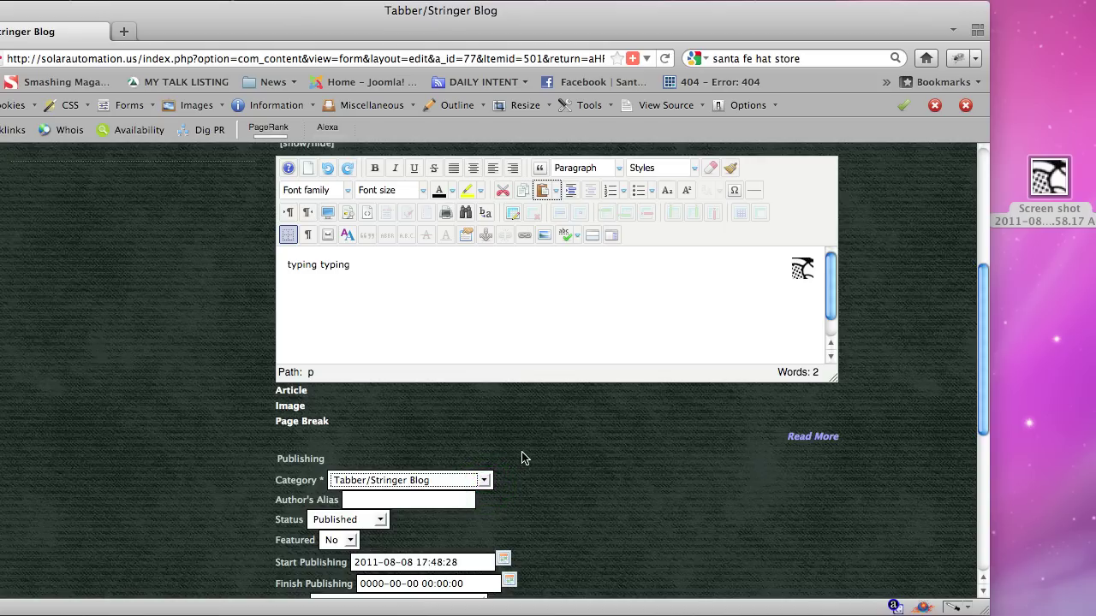
scroll(524, 456, "down", 8)
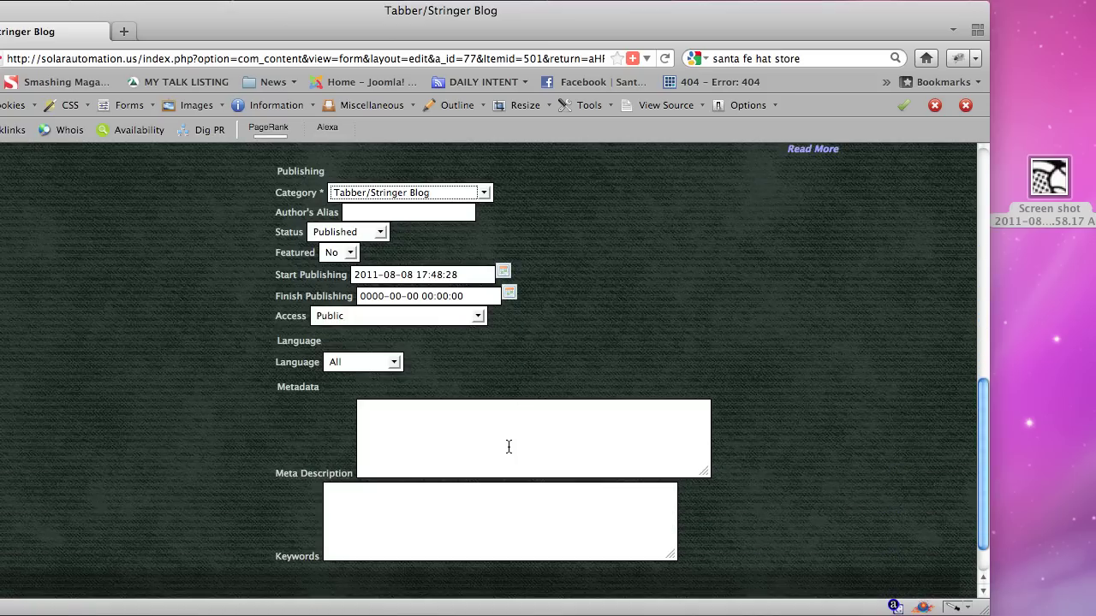
- Copy the "typing typing" line in the article and paste it twice, giving three lines of text
scroll(522, 419, "up", 11)
left_click(457, 379)
left_click_drag(388, 395, 285, 392)
key("super+c")
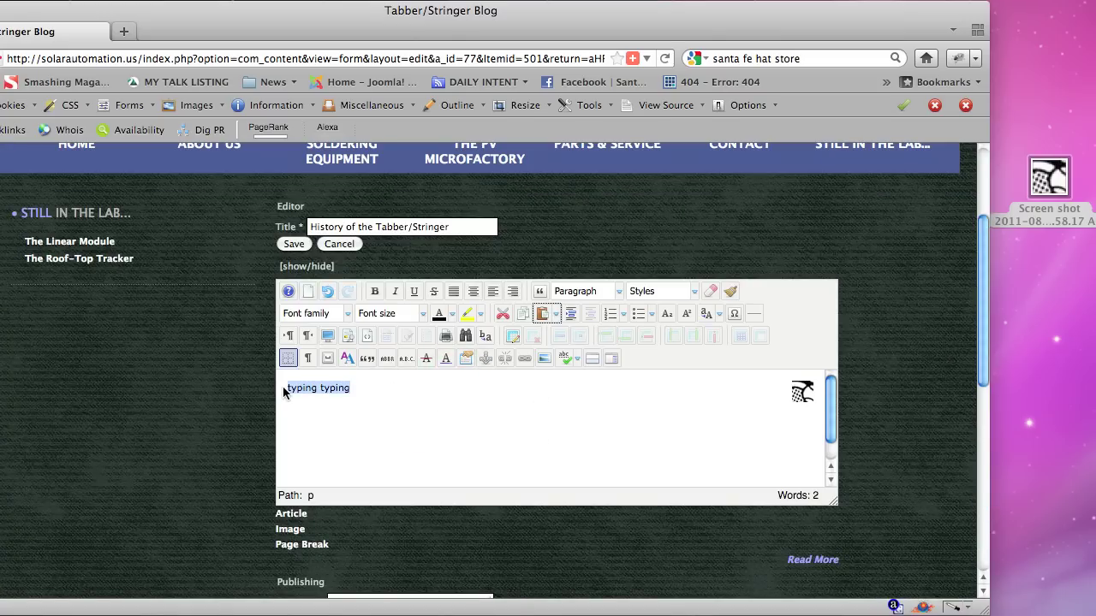
key("Right")
key("super+v")
key("super+v")
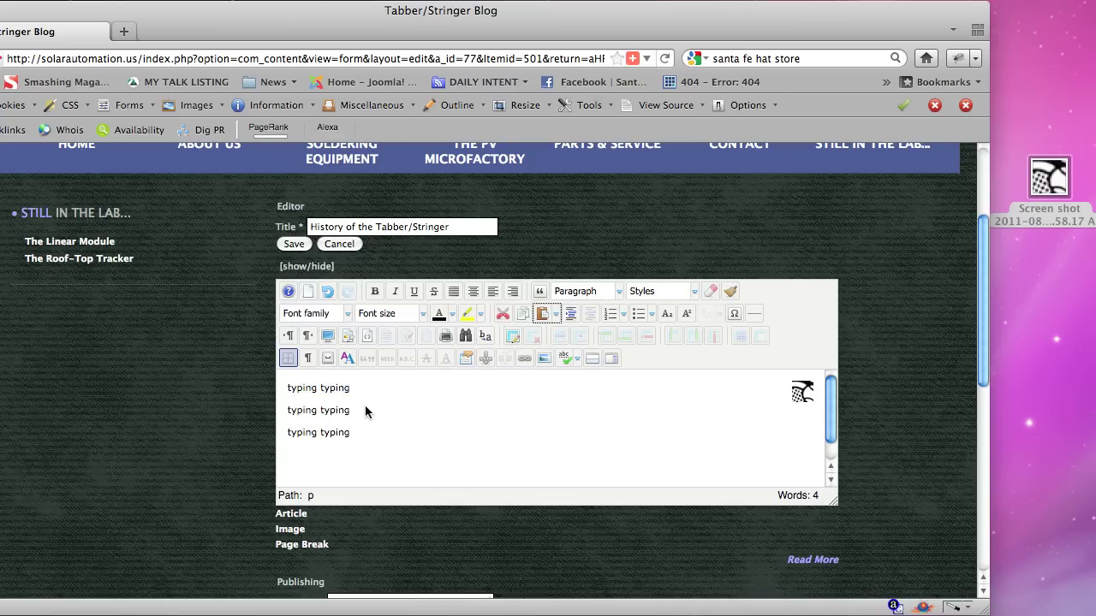
- Enter "typing typing" as the article's Meta Description, matching the opening text of the article
left_click_drag(362, 415, 278, 388)
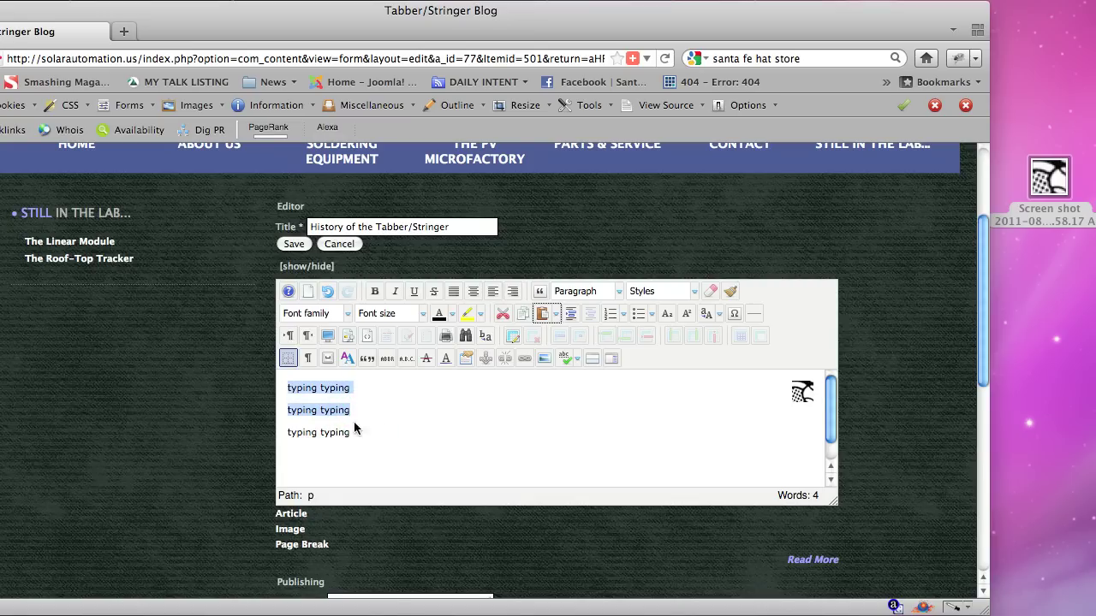
scroll(528, 536, "down", 2)
scroll(528, 536, "down", 6)
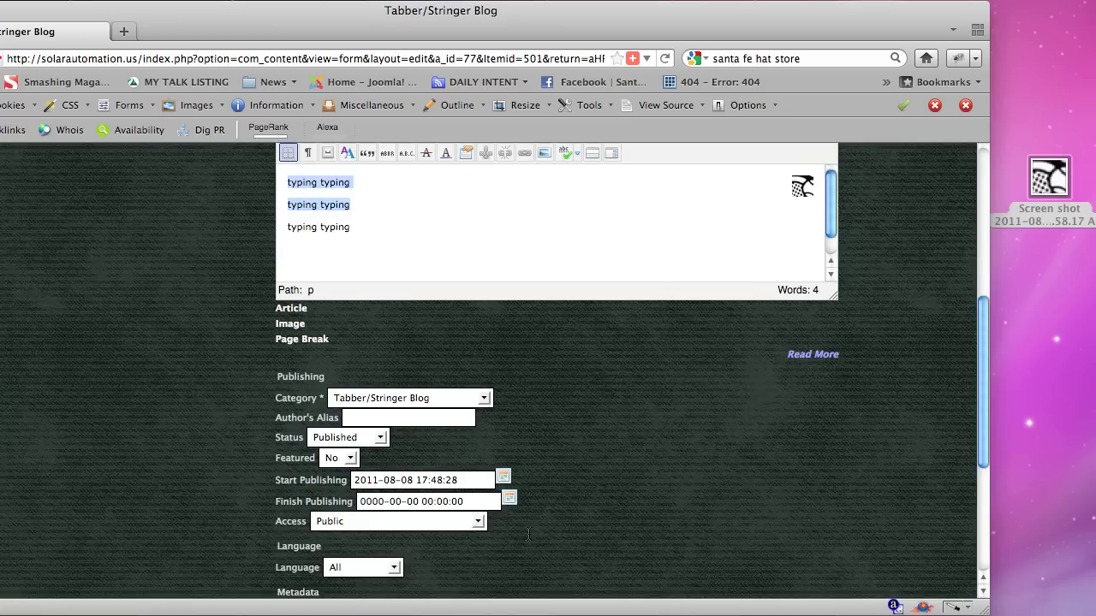
left_click(528, 531)
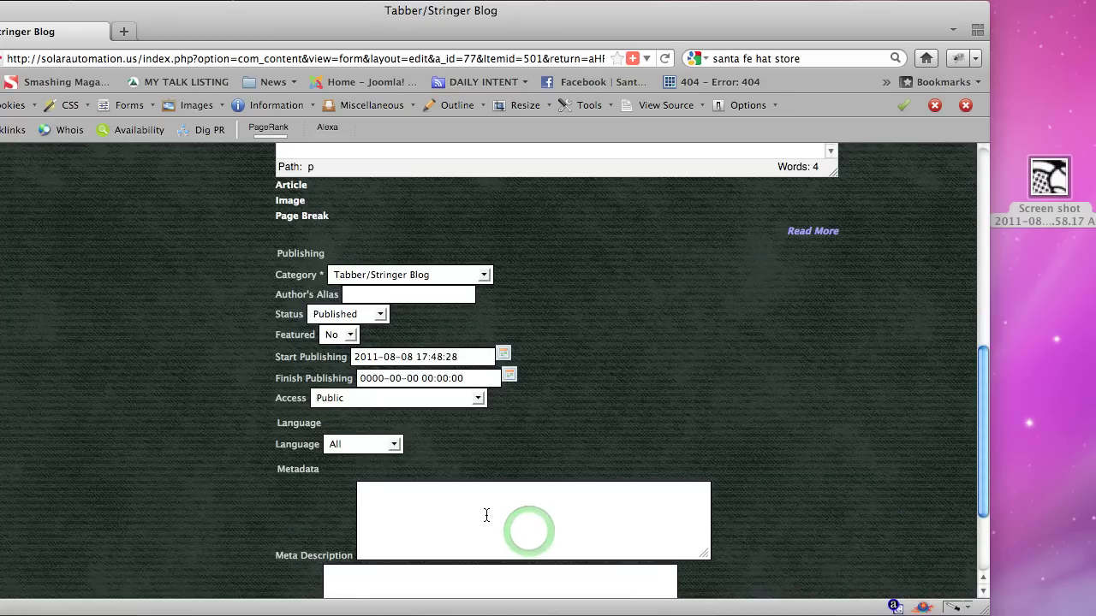
type("typing typing")
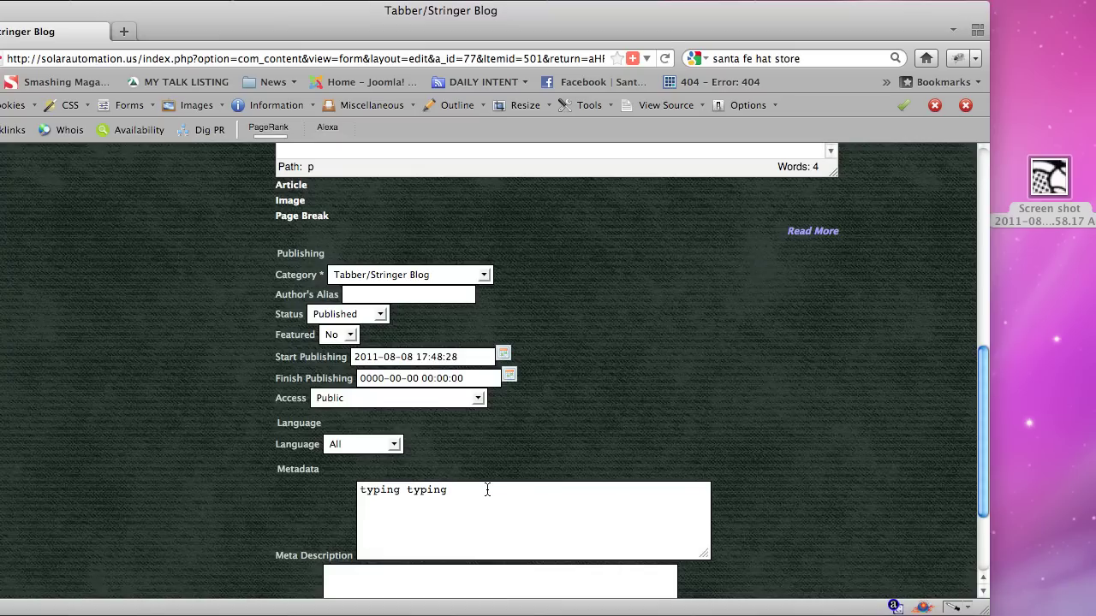
scroll(486, 489, "up", 4)
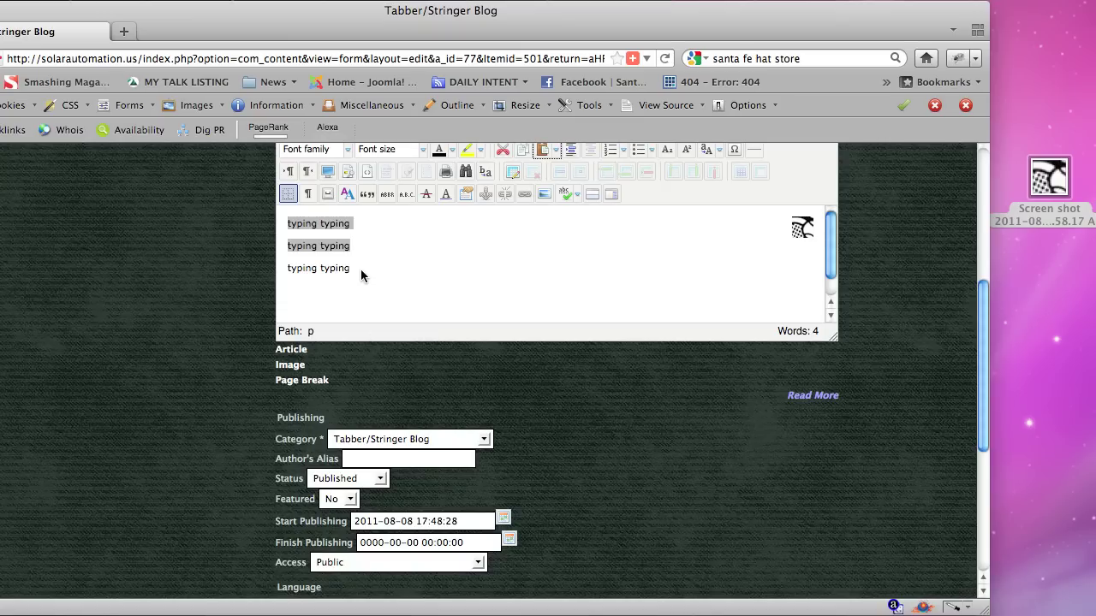
scroll(363, 247, "up", 1)
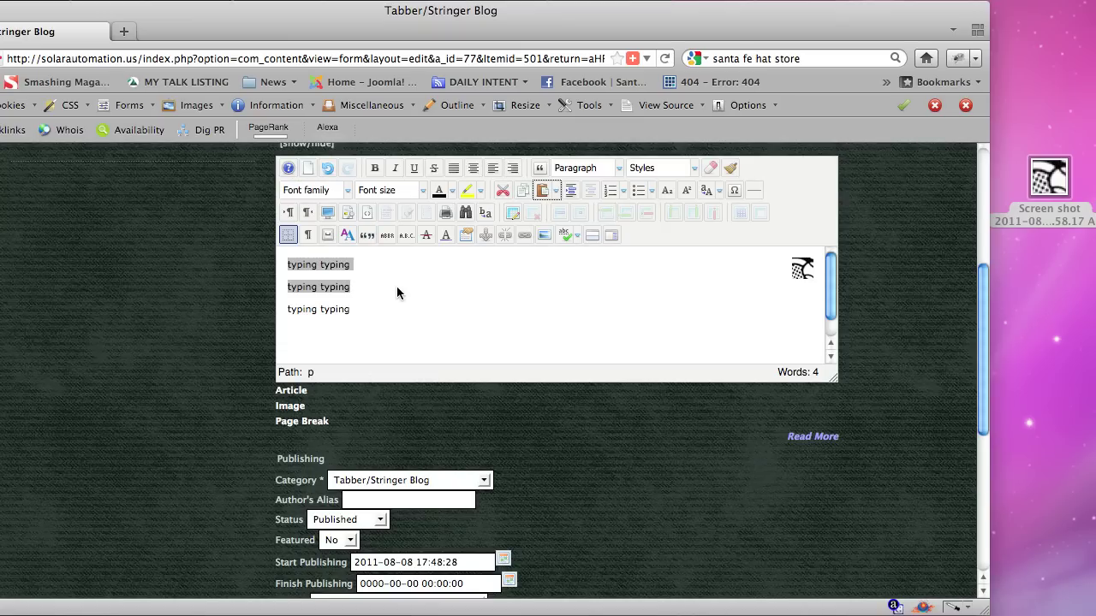
scroll(502, 410, "down", 5)
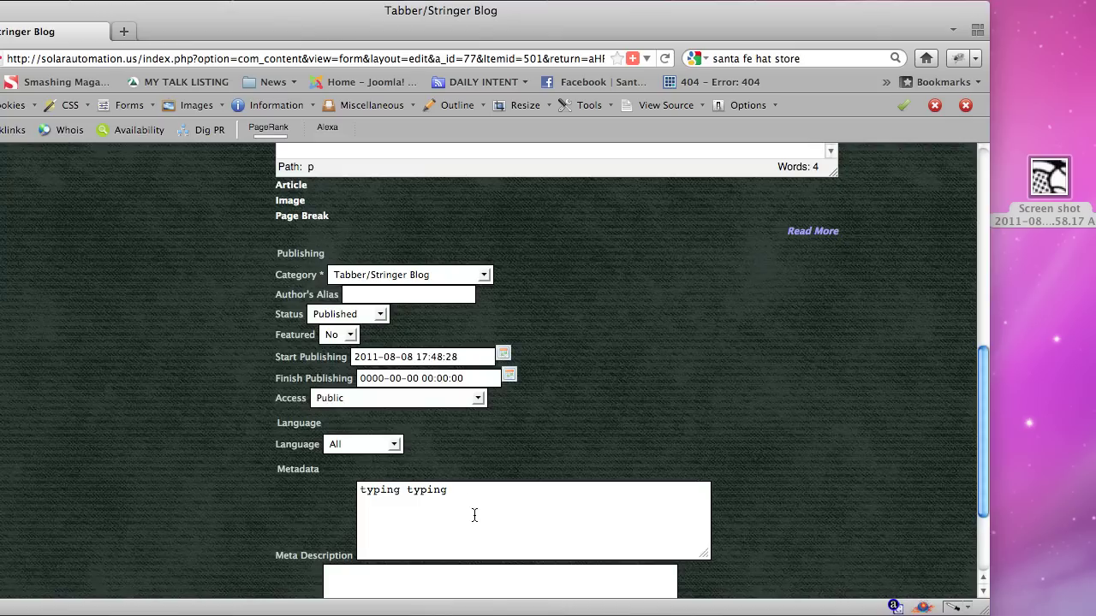
left_click_drag(457, 490, 356, 495)
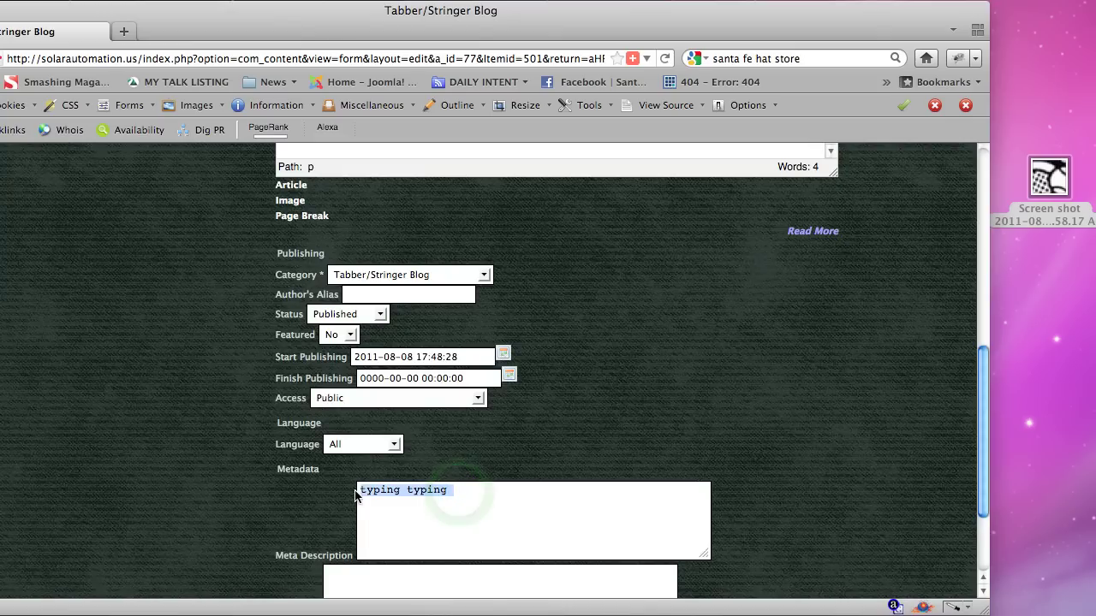
- Enter "tabber/stringer" in the article's metadata Keywords
scroll(395, 485, "down", 2)
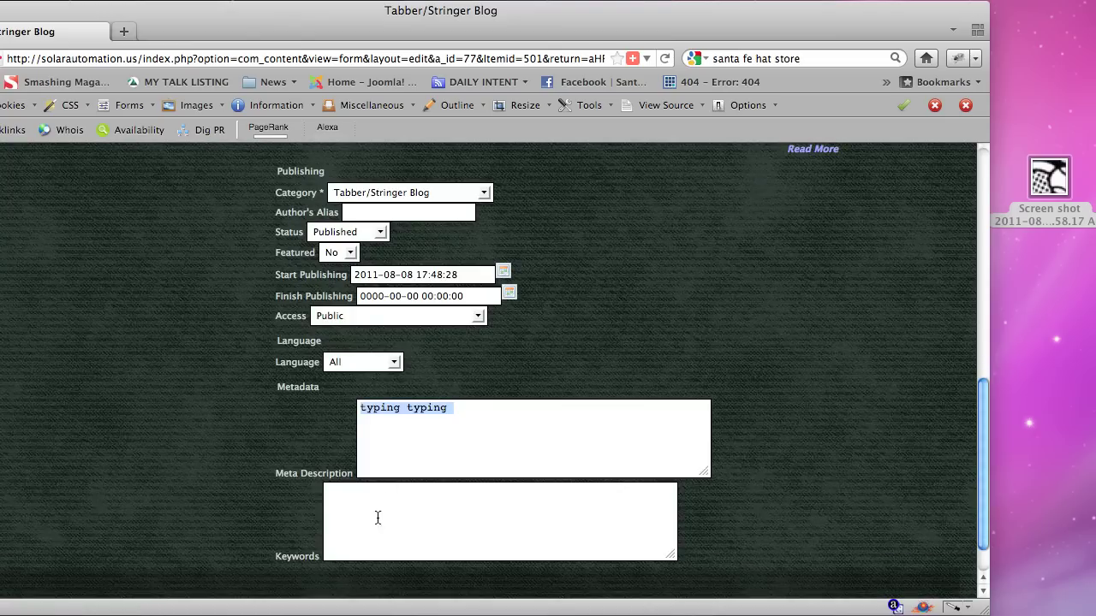
left_click(377, 516)
type("t")
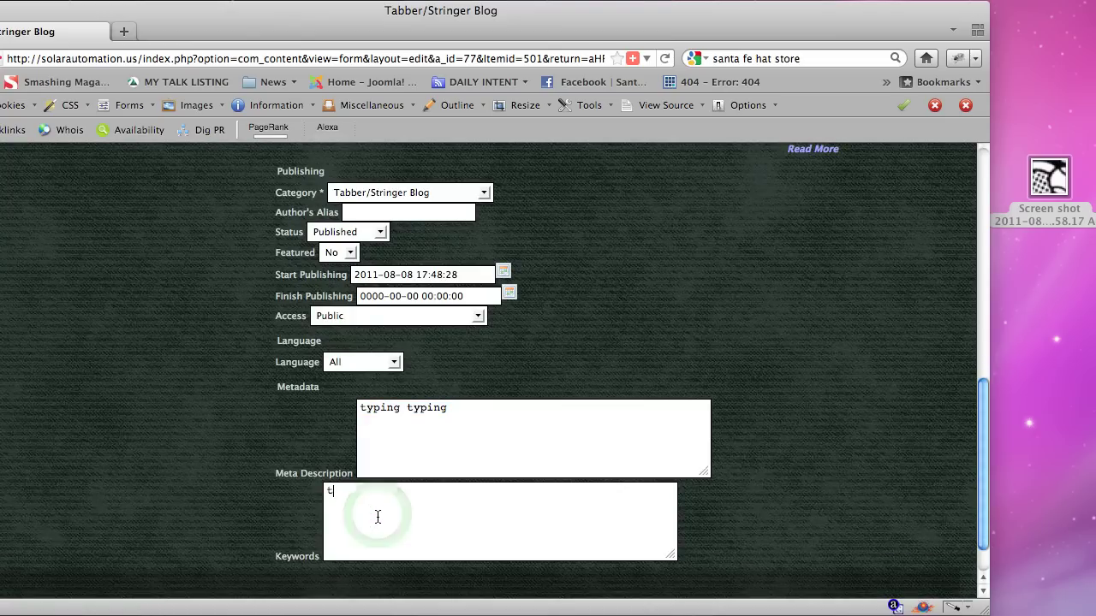
type("abber/str")
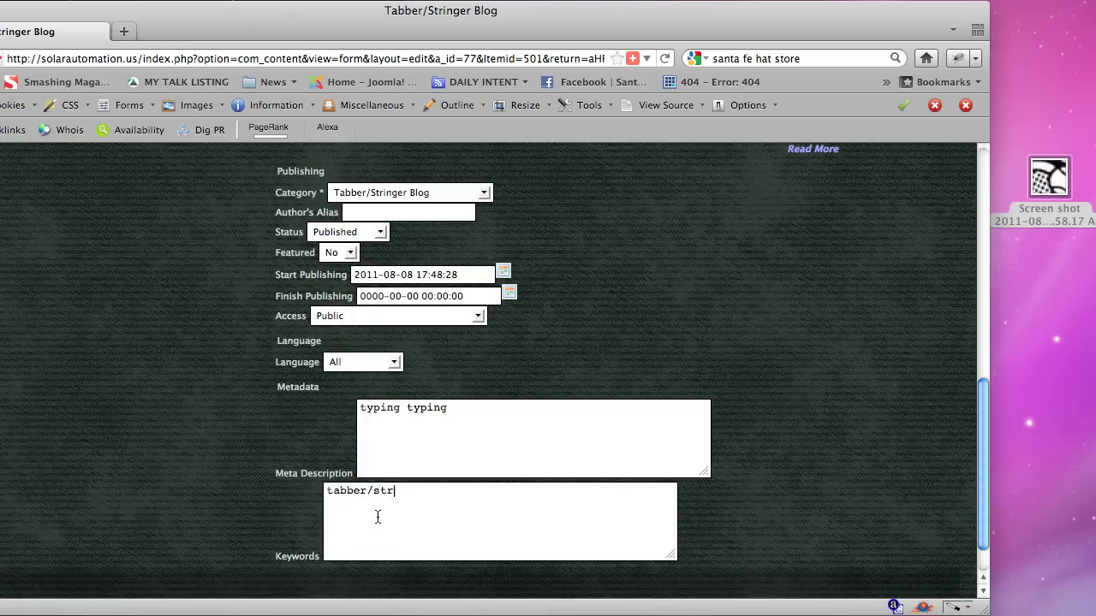
type("inger")
- Review the article's keywords, meta description and category, and check the article text in the editor
left_click_drag(442, 494, 329, 491)
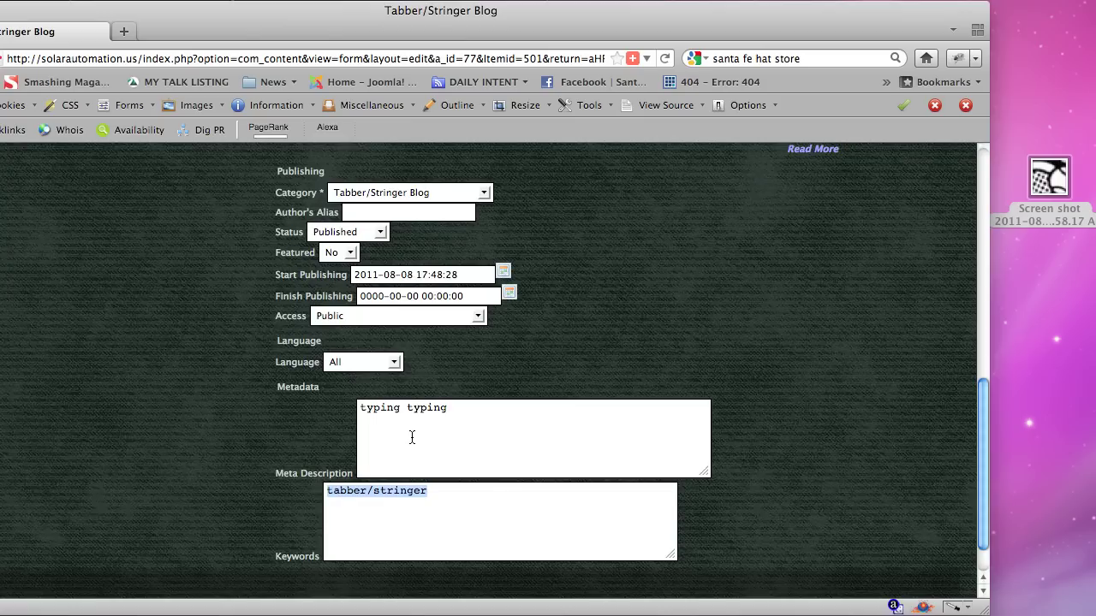
left_click(439, 504)
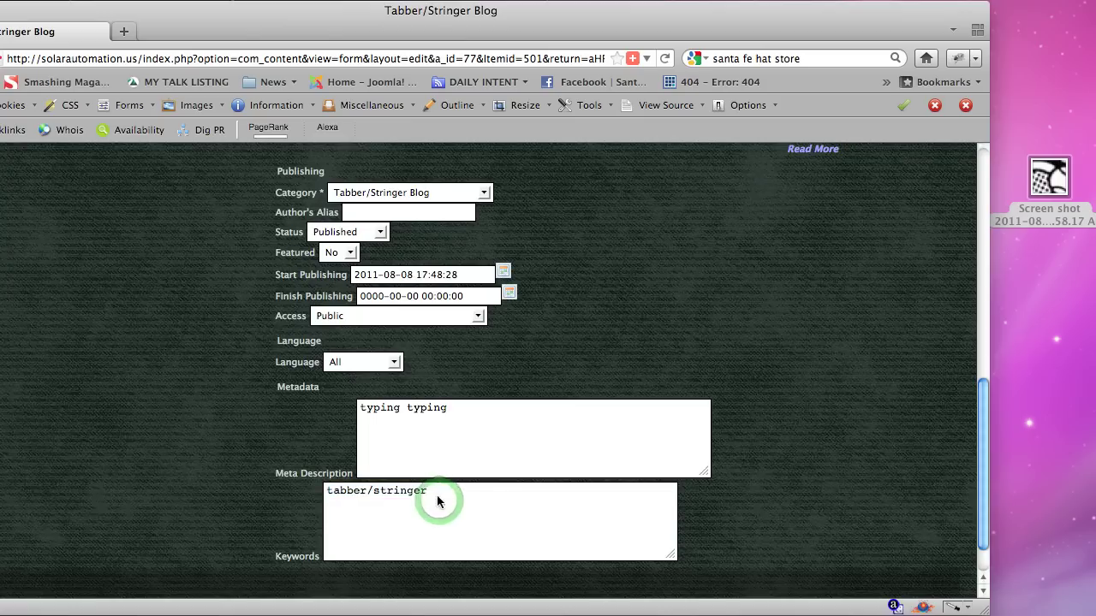
triple_click(430, 491)
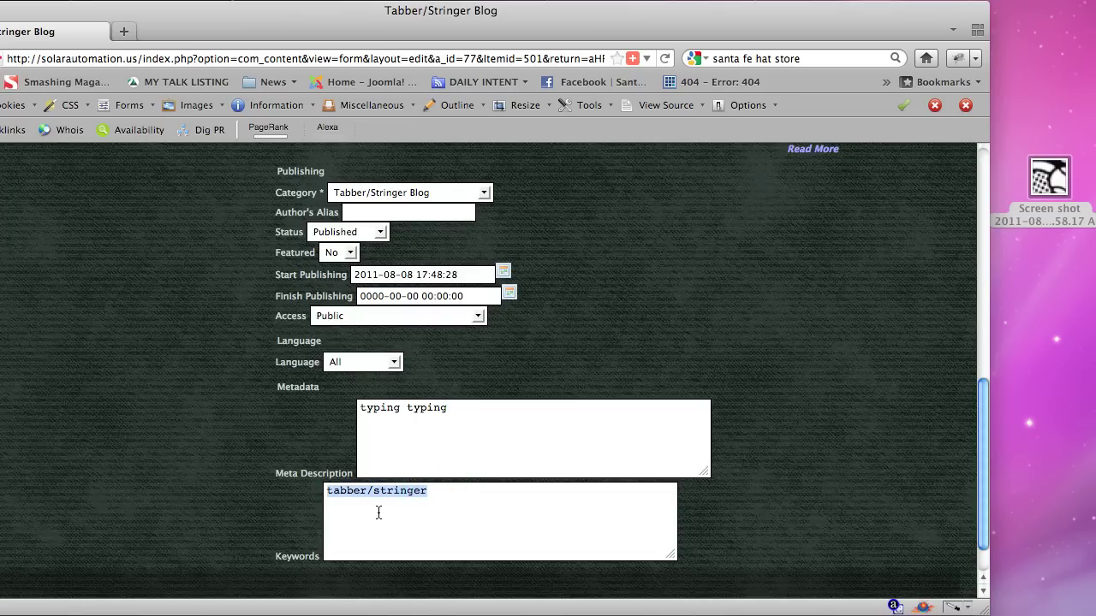
triple_click(460, 411)
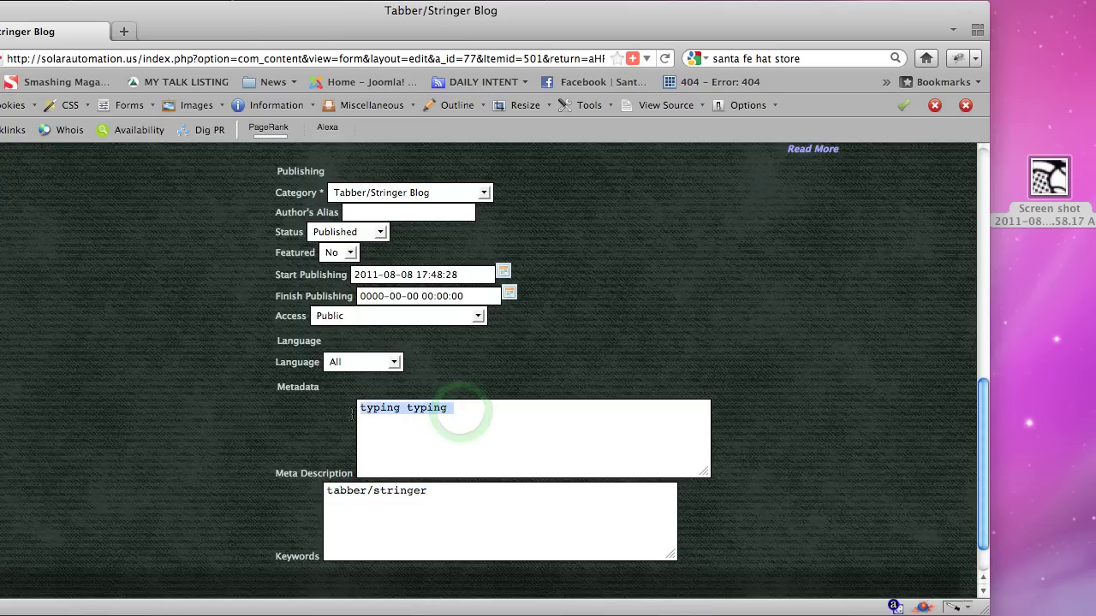
triple_click(443, 497)
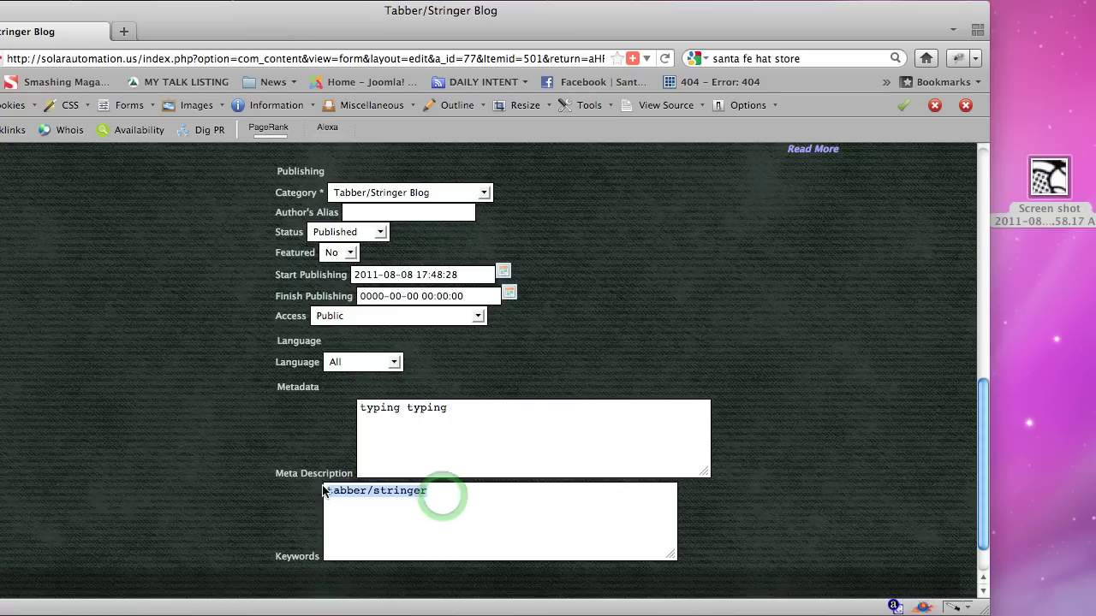
left_click(484, 194)
left_click(484, 193)
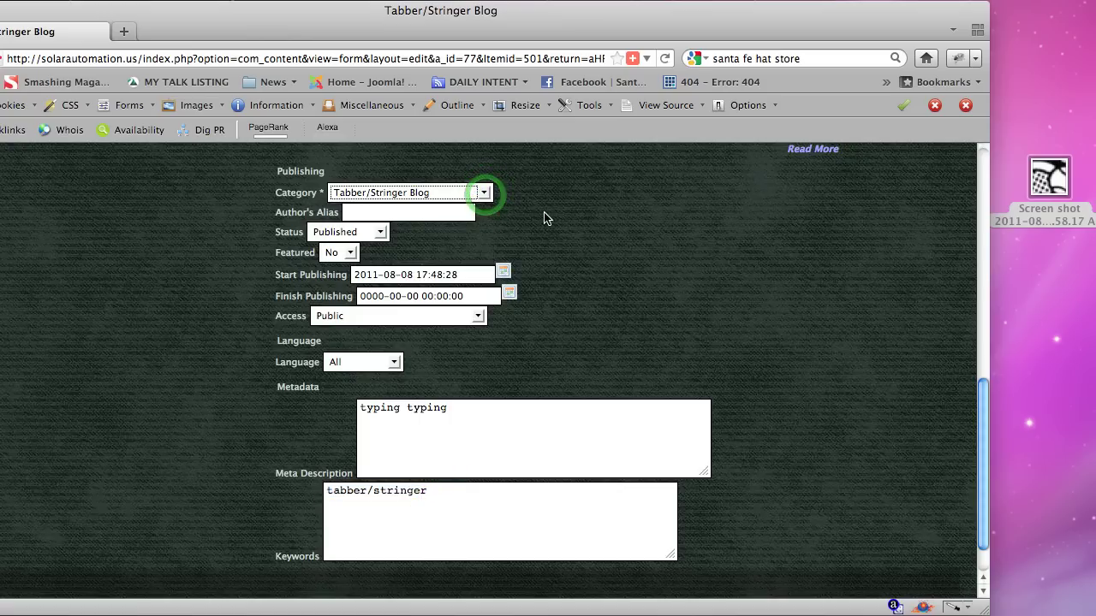
scroll(549, 217, "up", 3)
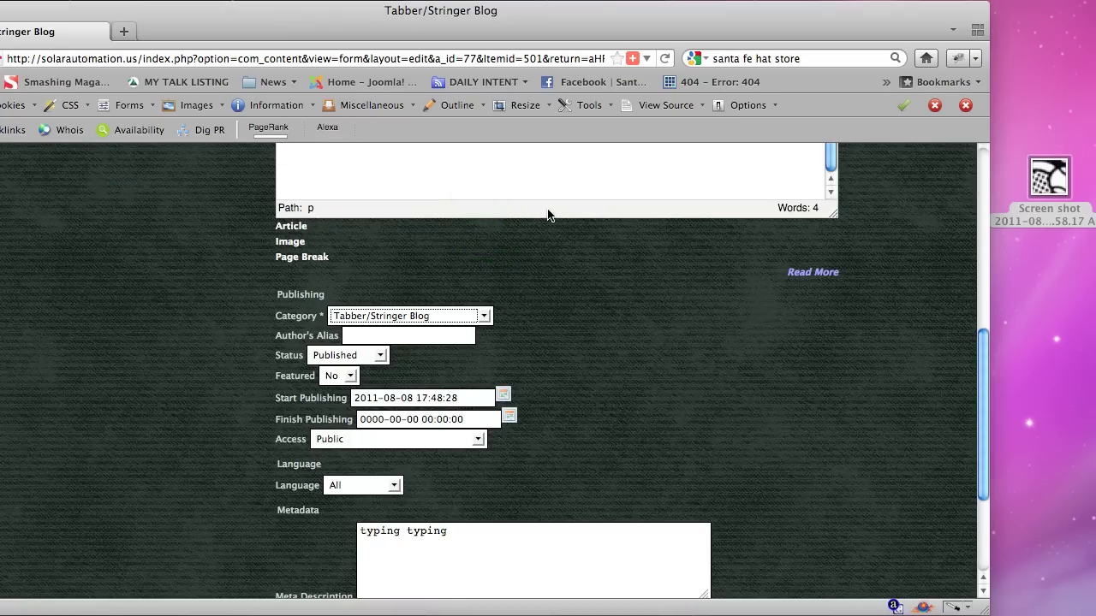
scroll(548, 214, "up", 3)
scroll(547, 208, "up", 3)
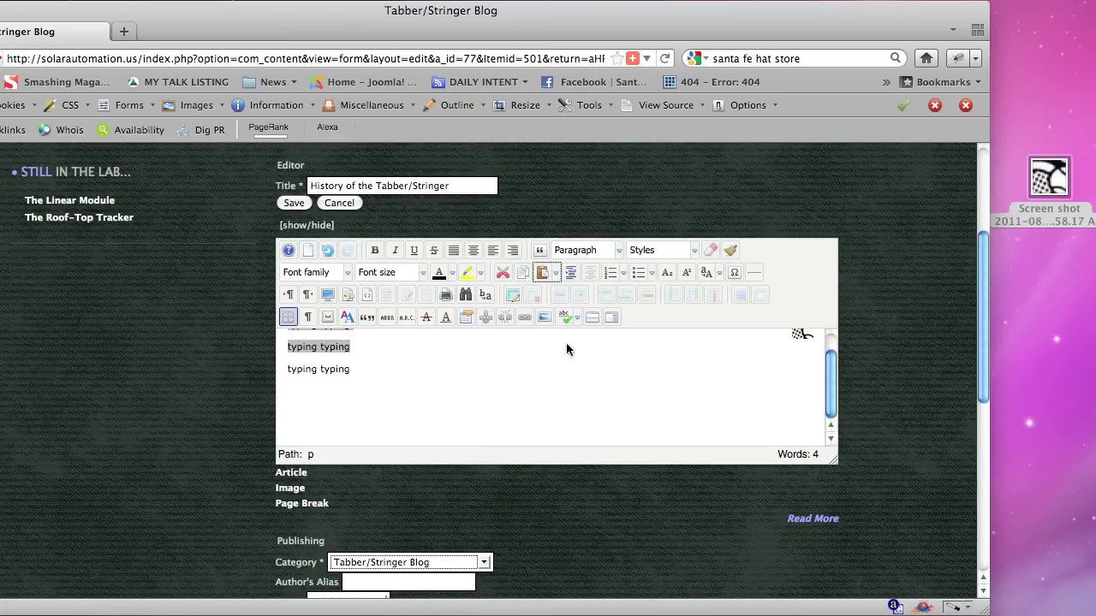
left_click_drag(828, 368, 828, 351)
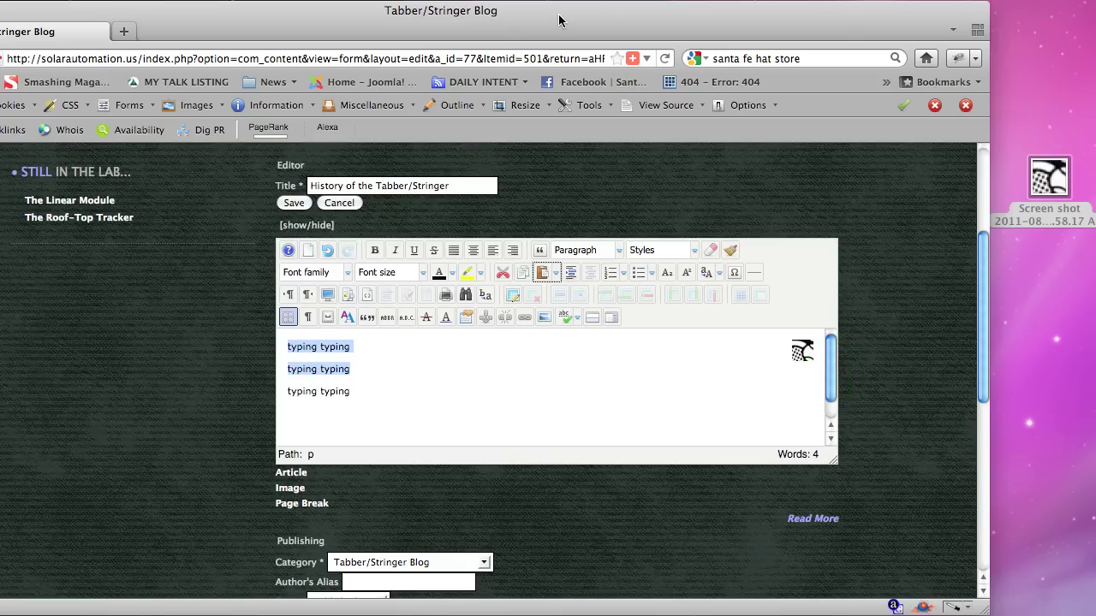
- Move the Screen shot image file a little lower on the desktop
left_click(1062, 182)
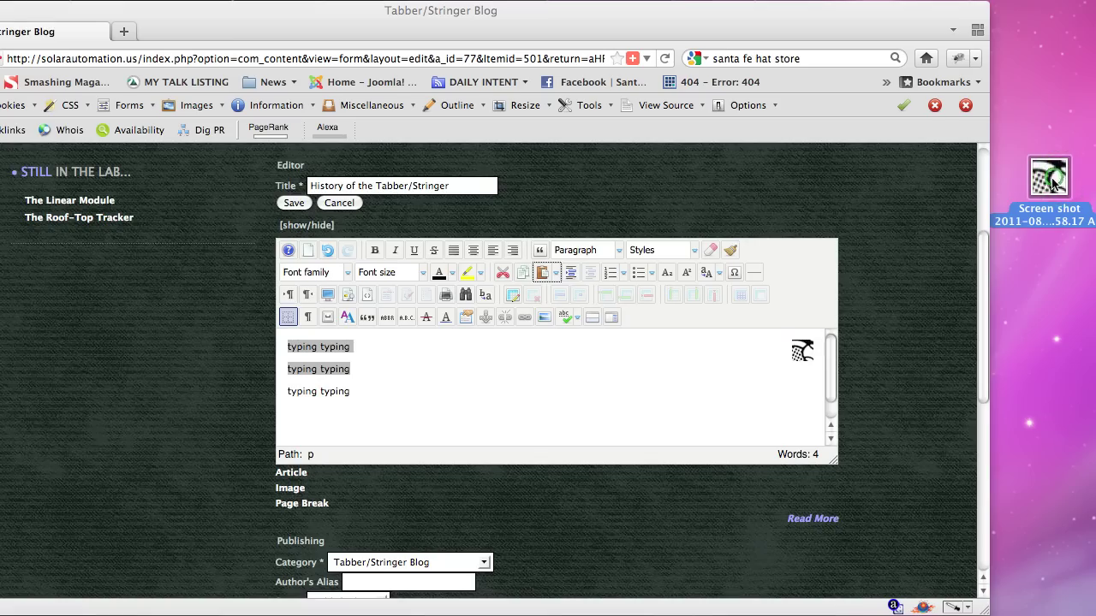
left_click_drag(1059, 180, 1058, 246)
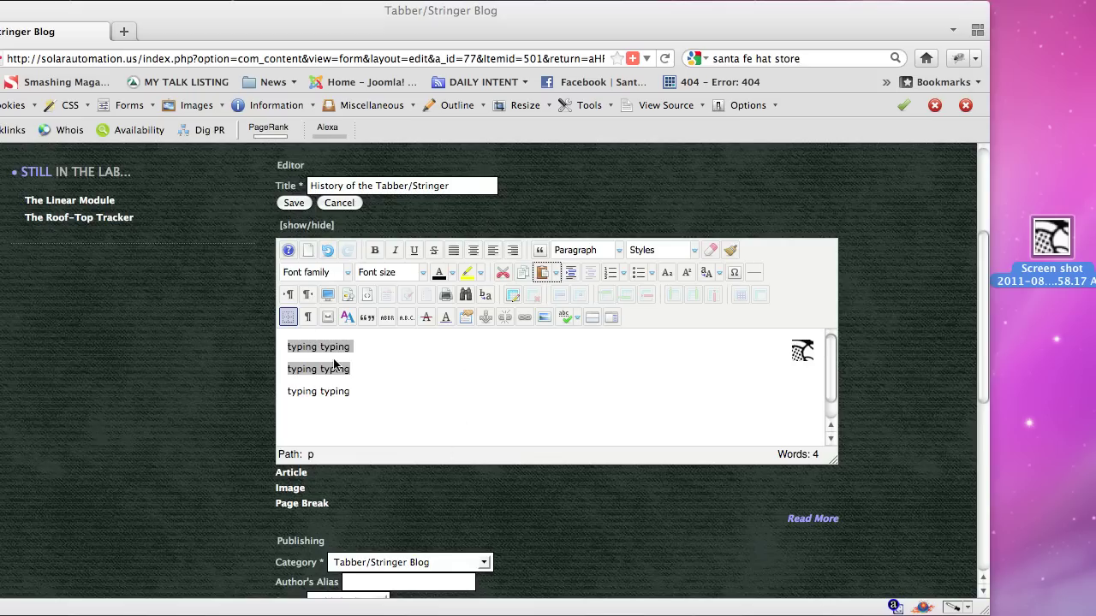
- Save the History of the Tabber/Stringer article and reload the Tabber/Stringer Blog page
left_click(291, 203)
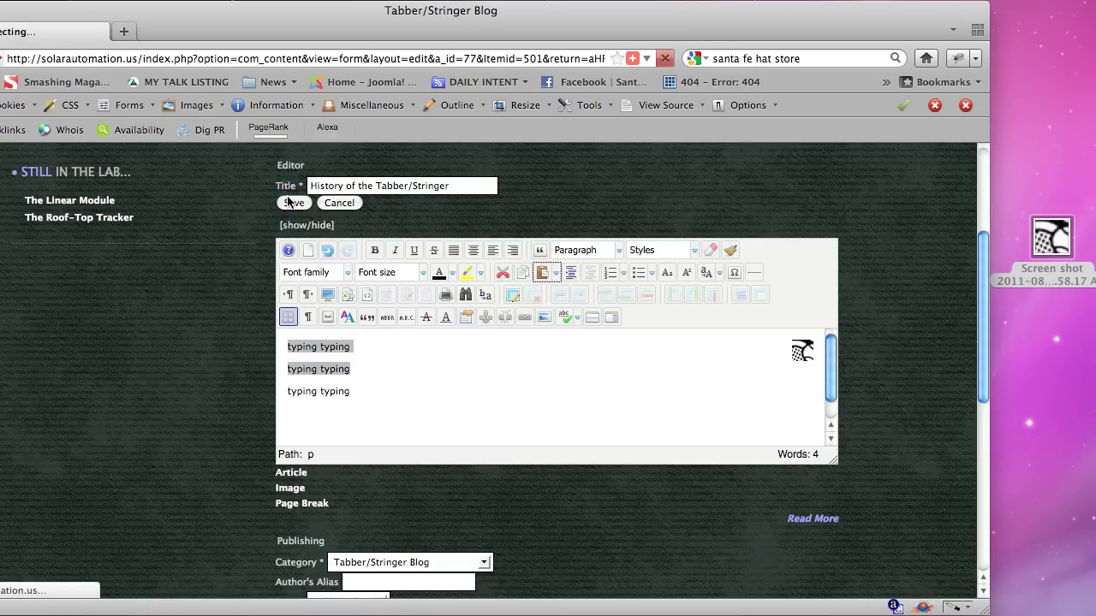
left_click_drag(320, 16, 425, 7)
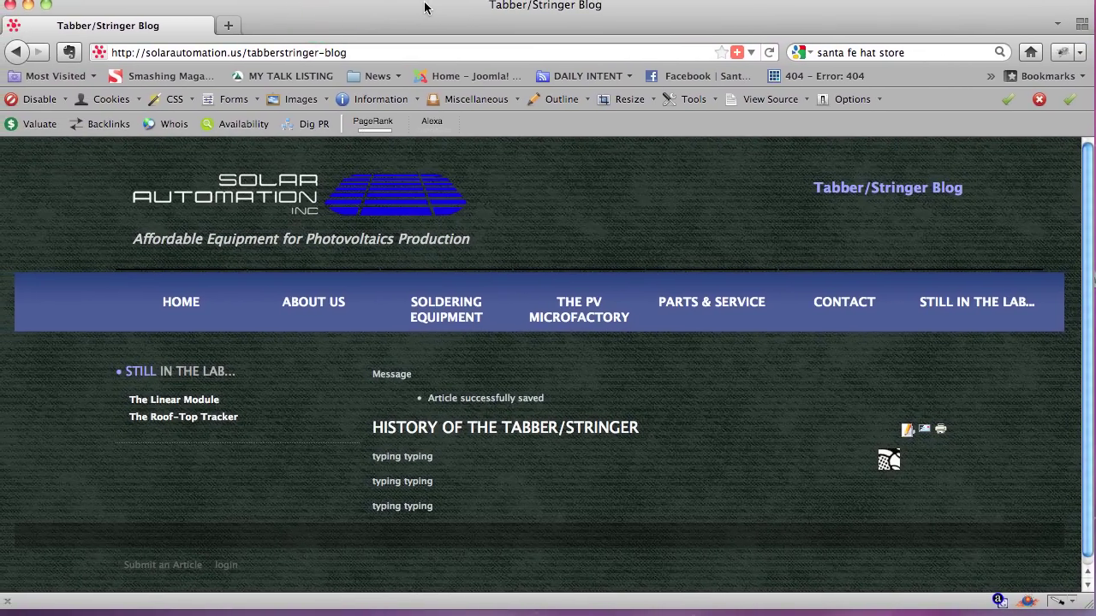
left_click(841, 198)
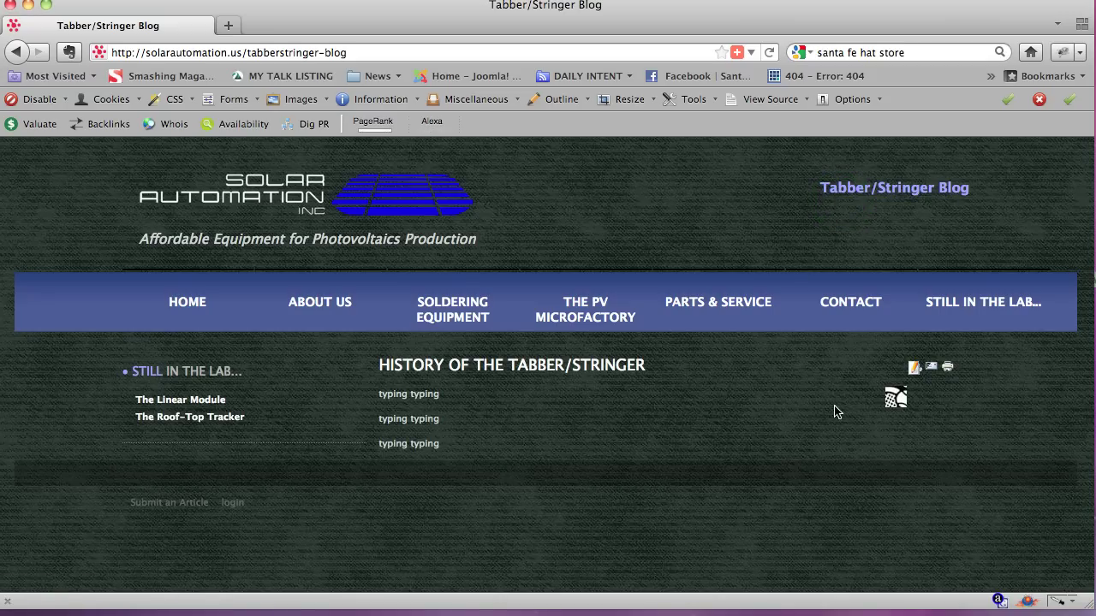
- Examine the published article's three text lines and its edit option on the blog page
left_click_drag(445, 441, 380, 394)
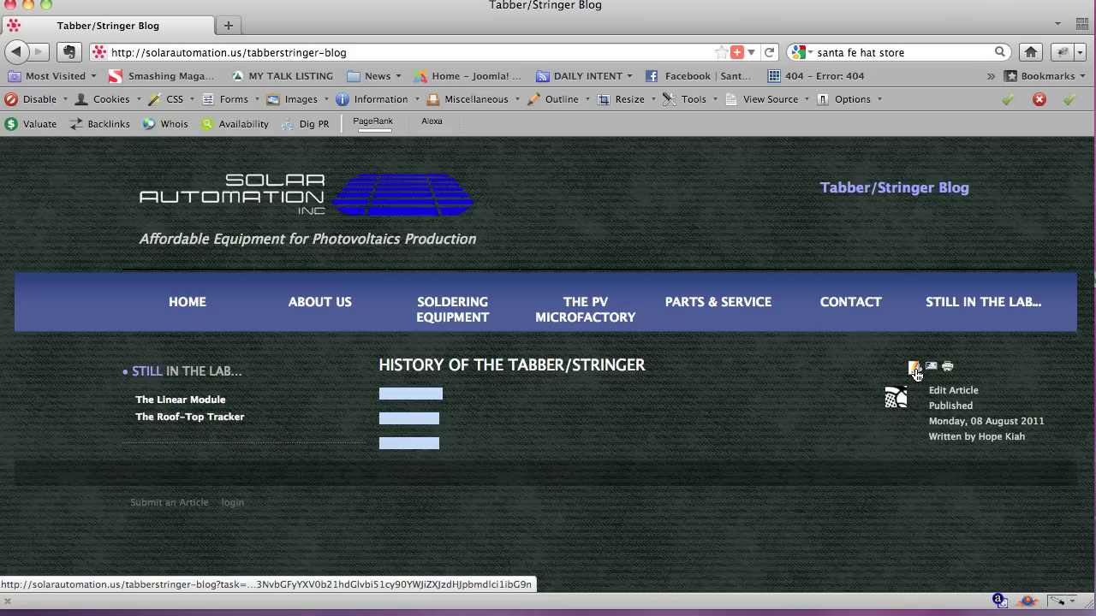
left_click(665, 410)
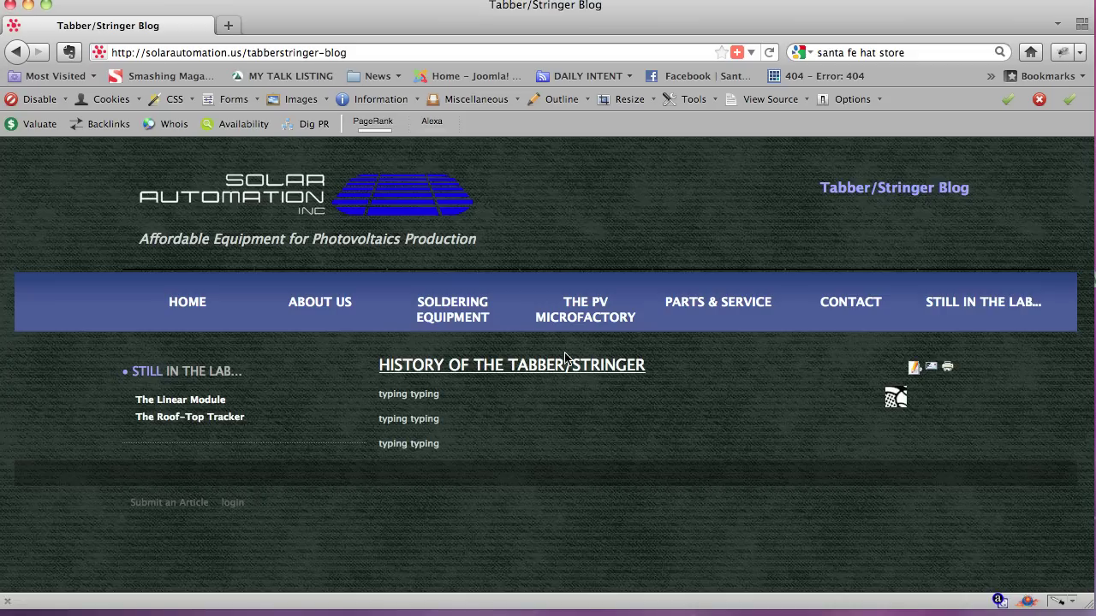
left_click_drag(457, 431, 382, 452)
key("super+a")
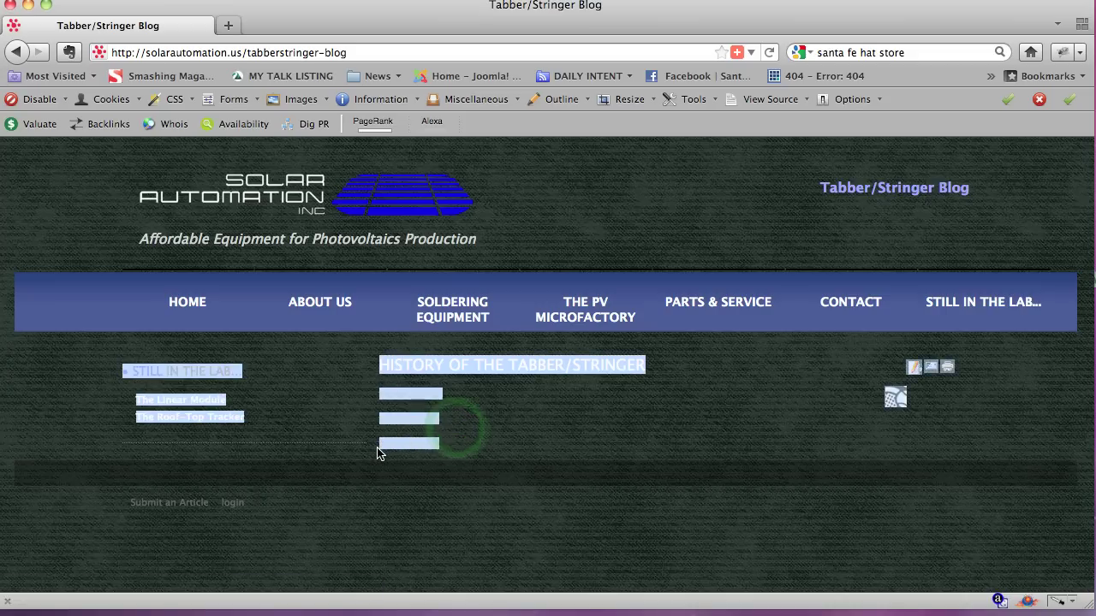
left_click(377, 452)
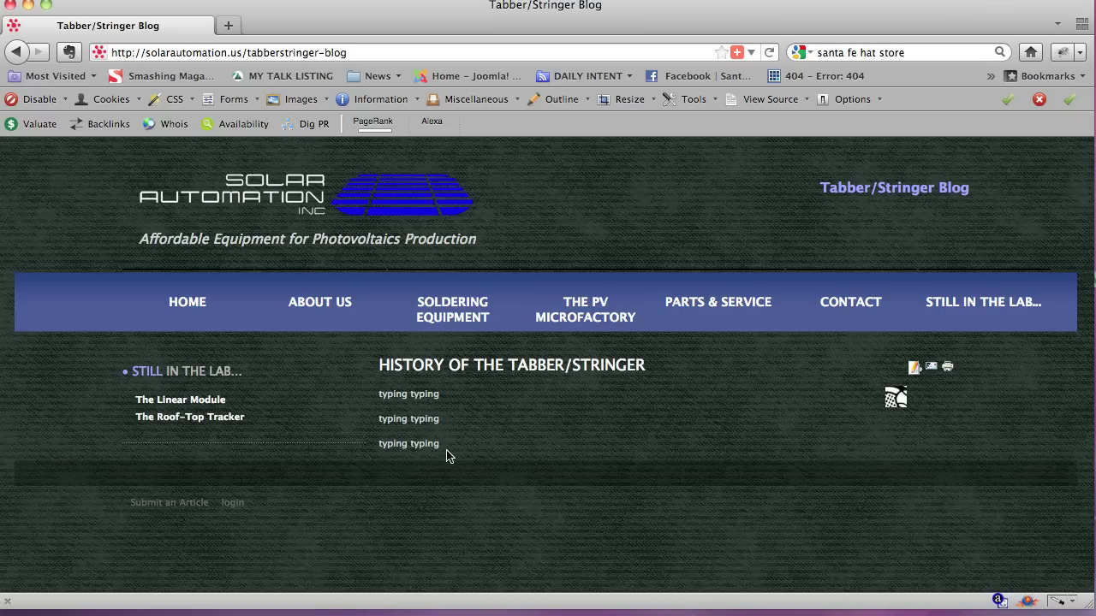
- Open the article for editing and replace its third text line with "Solar Automation is our specialty!"
left_click(914, 370)
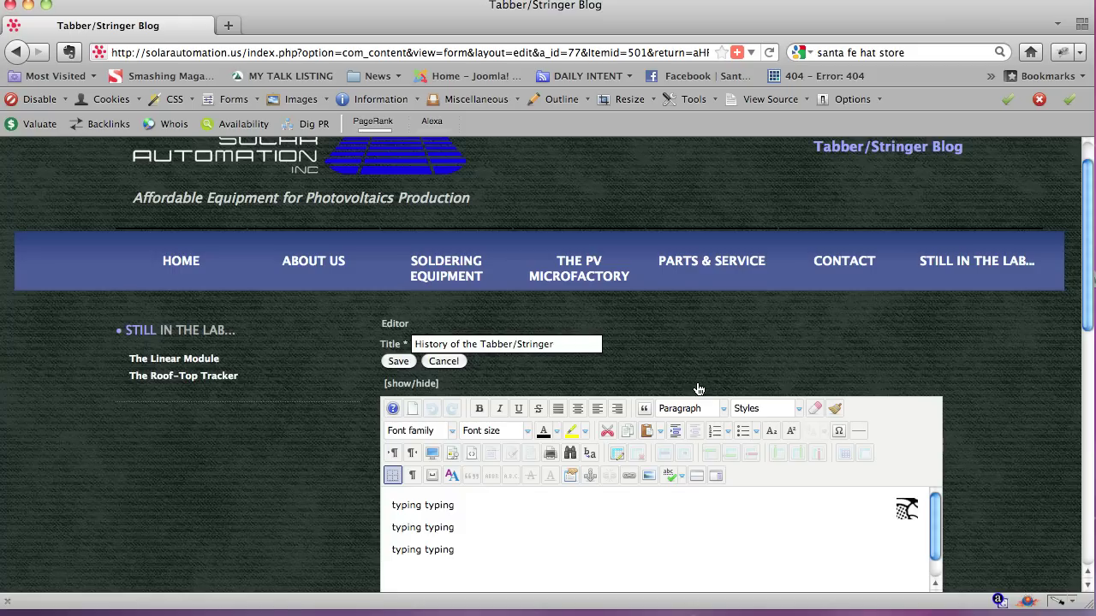
left_click_drag(477, 546, 391, 551)
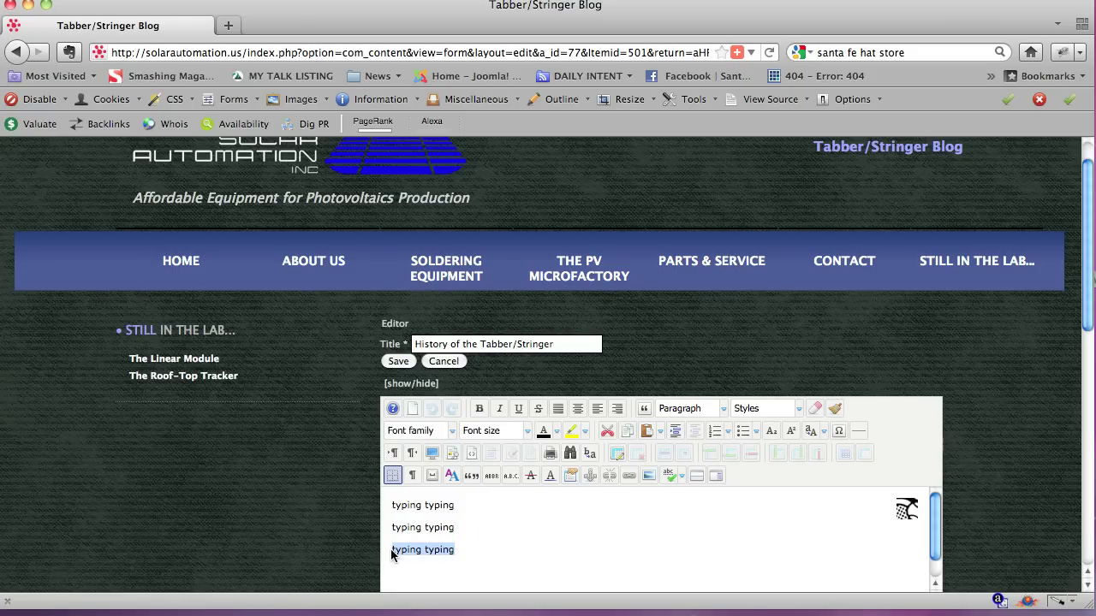
type("T")
type("Solar A")
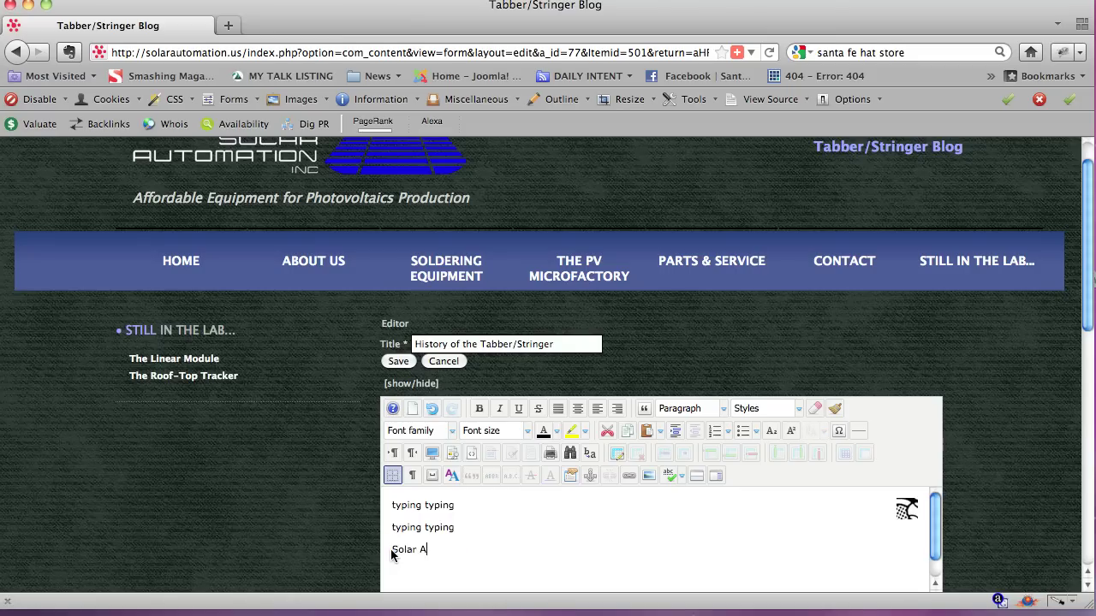
type("utomation is our specialty!")
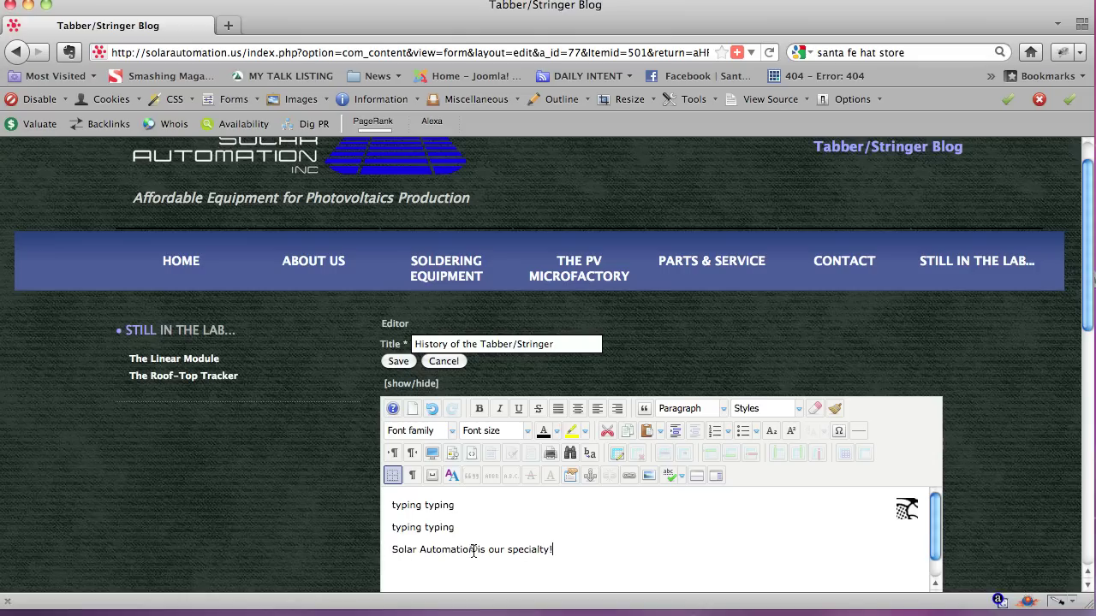
- Link the words "Solar Automation" in the third line to the Home page from the Top menu, leaving the target not set
left_click_drag(474, 549, 393, 557)
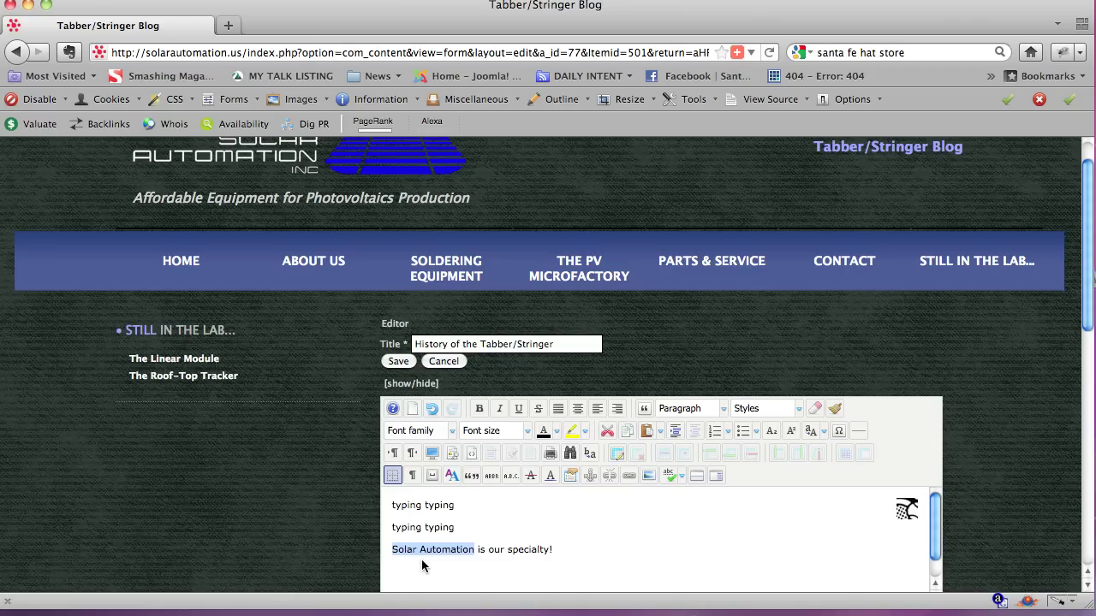
left_click(627, 476)
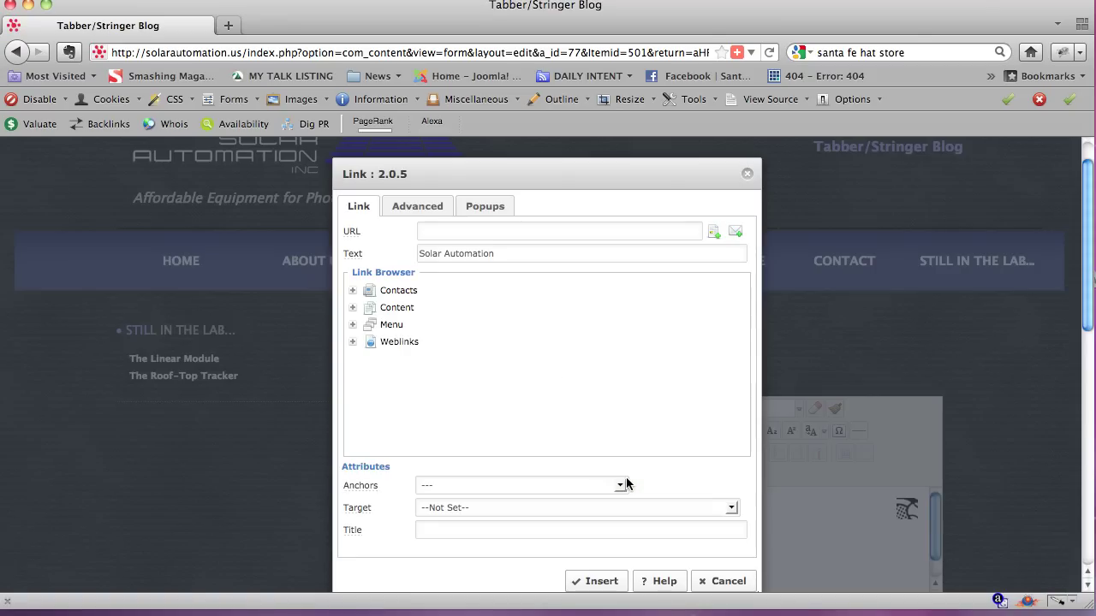
left_click(397, 328)
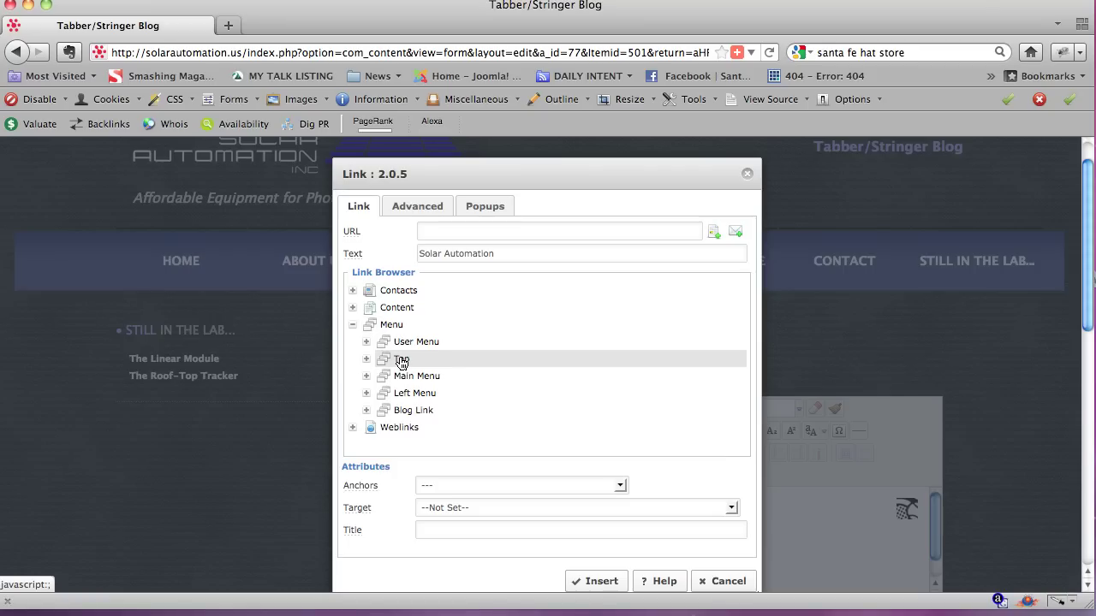
left_click(402, 361)
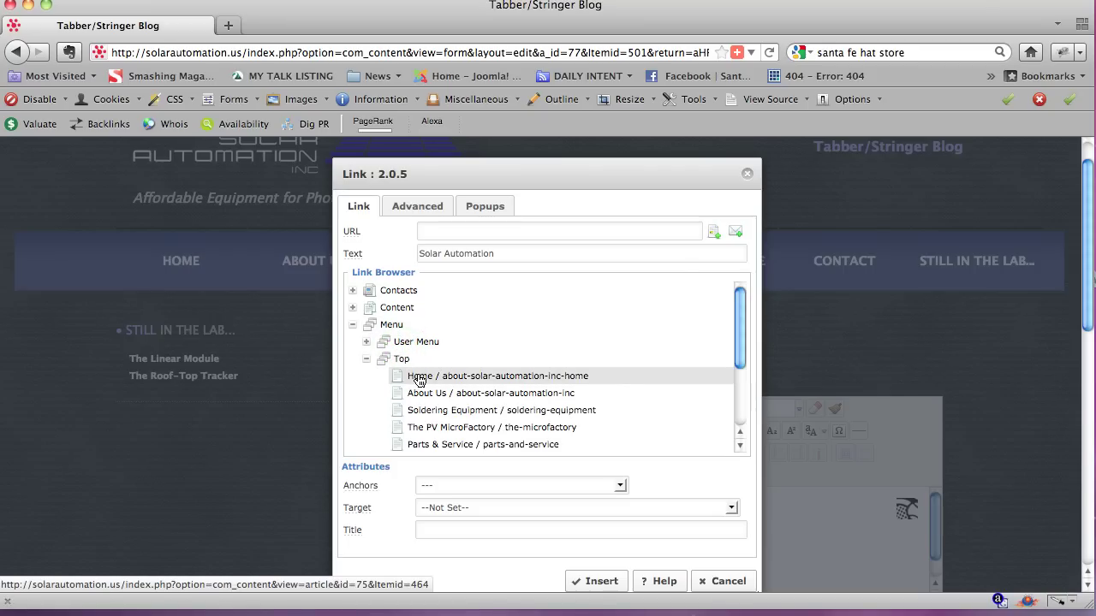
left_click(419, 378)
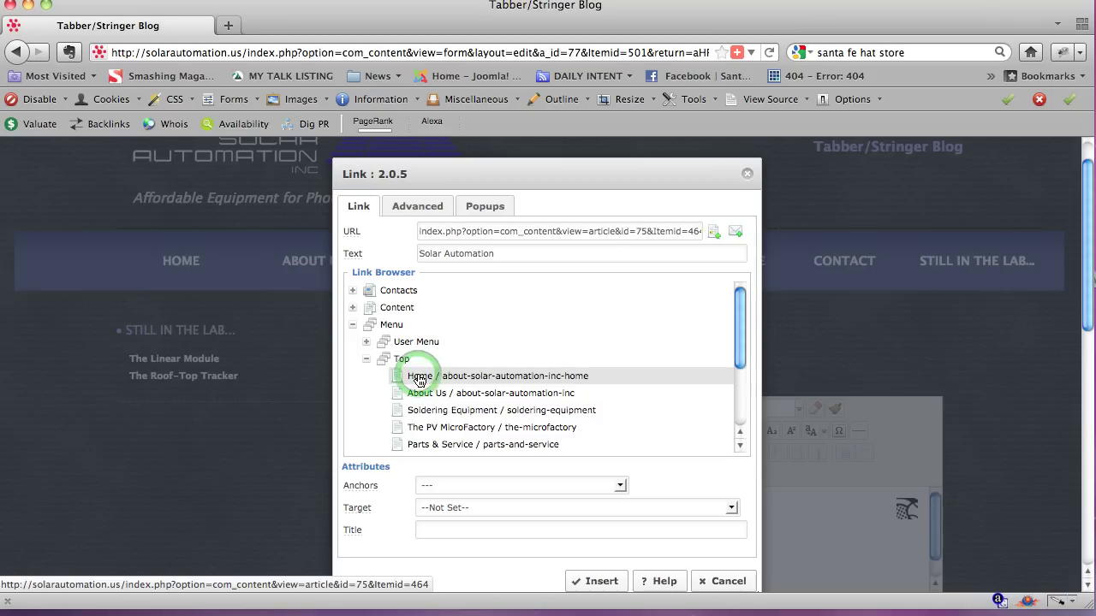
left_click_drag(516, 231, 704, 235)
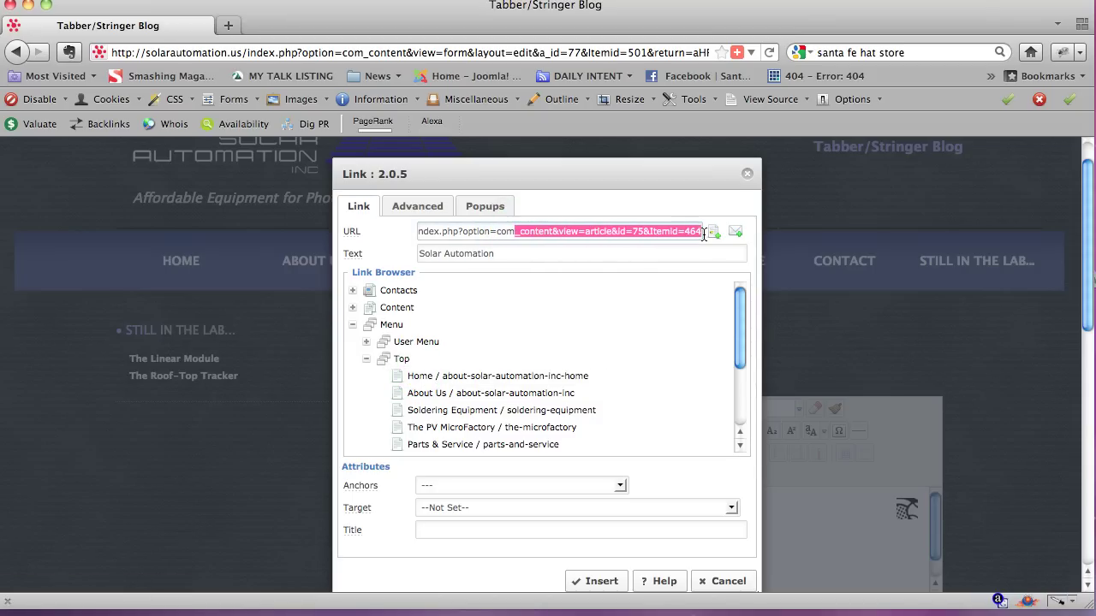
triple_click(501, 257)
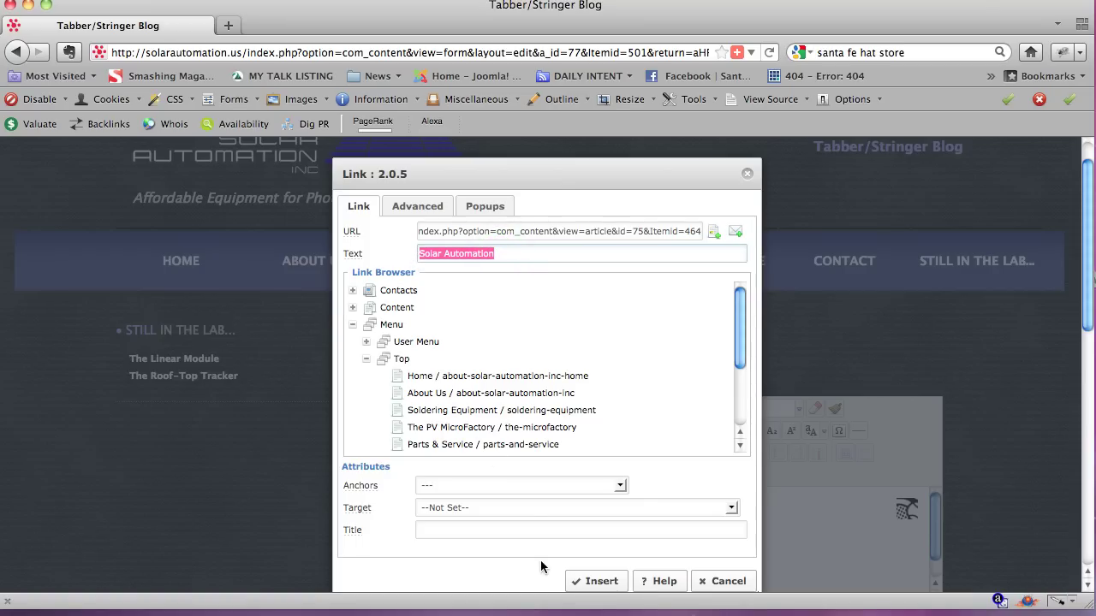
left_click(456, 508)
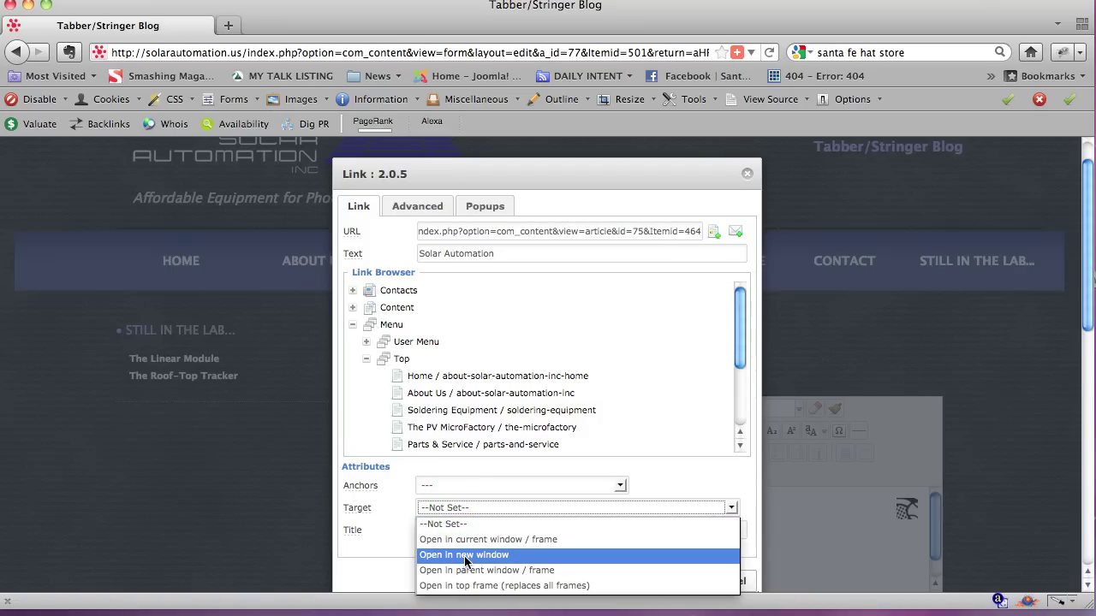
left_click(634, 471)
left_click(611, 581)
left_click(569, 548)
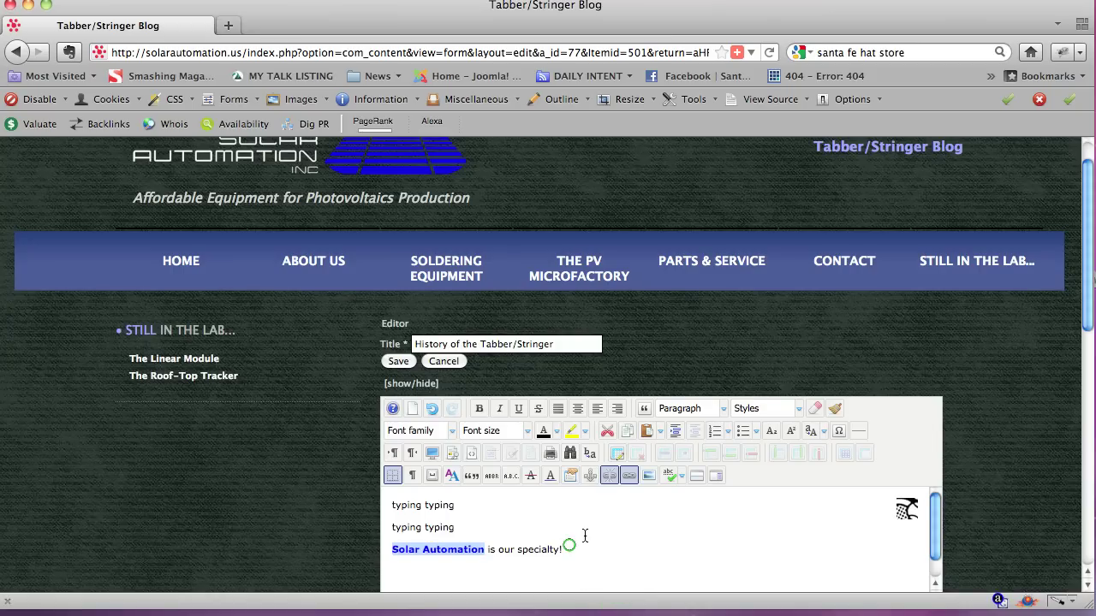
key("Up")
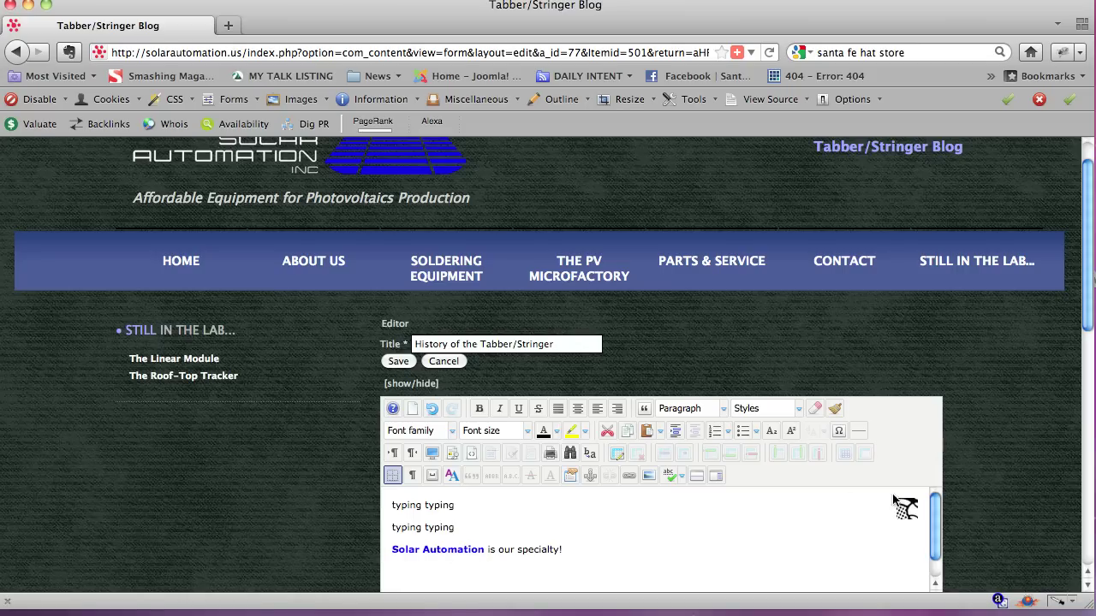
- Save the article and follow its Solar Automation link on the published page
scroll(996, 481, "down", 3)
scroll(996, 481, "up", 3)
left_click(396, 363)
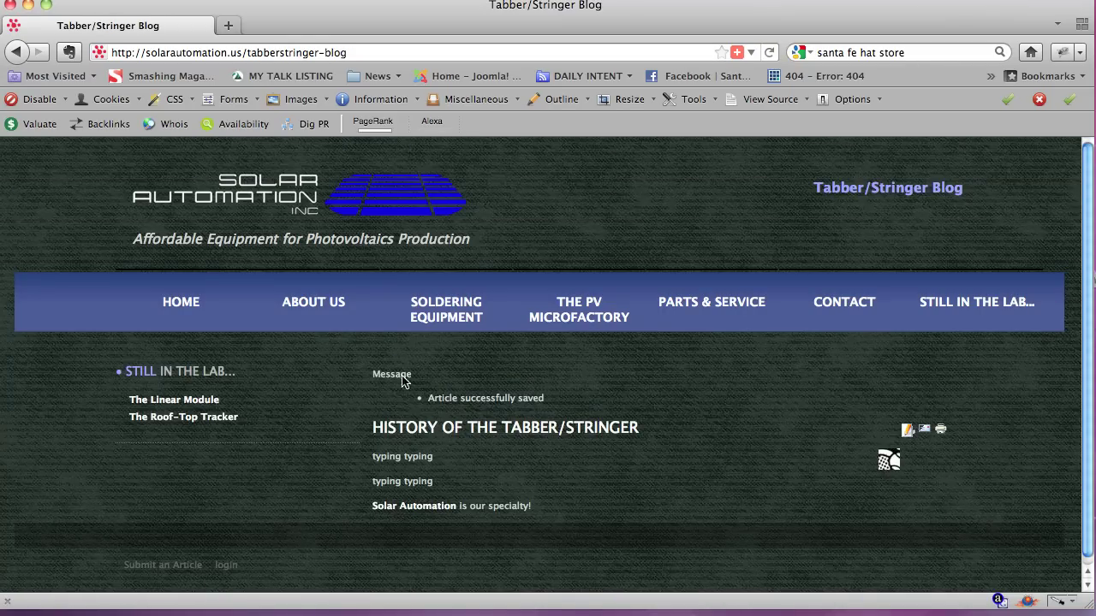
mouse_move(373, 390)
left_mouse_down()
mouse_move(409, 382)
mouse_move(379, 374)
left_mouse_up()
left_click(459, 369)
left_click(421, 510)
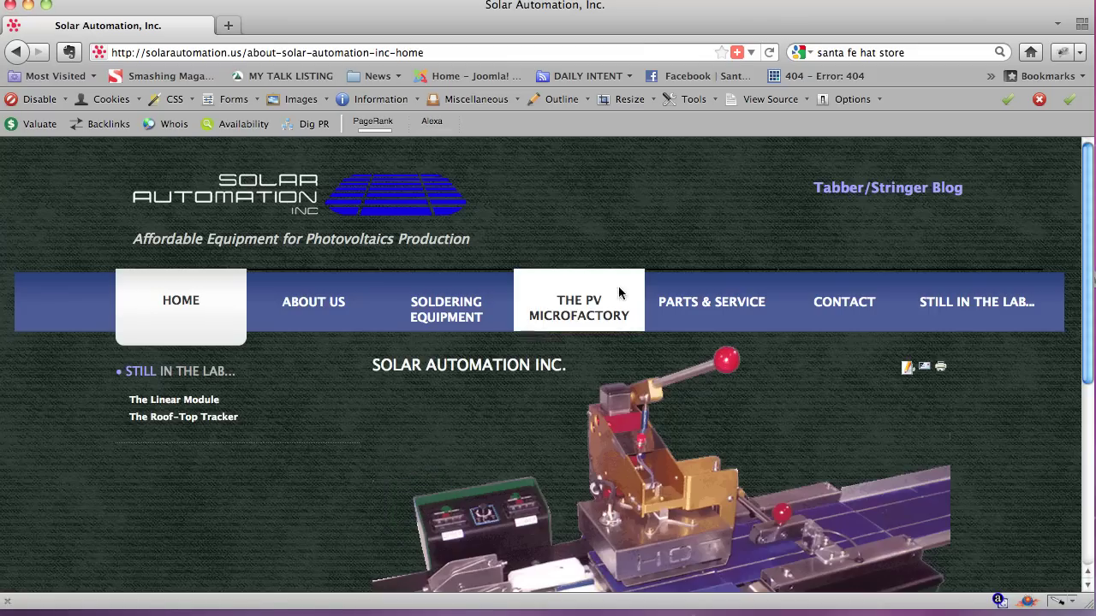
- Try to open the Solar Automation Inc. article on the home page for editing
left_click_drag(1089, 359, 1061, 355)
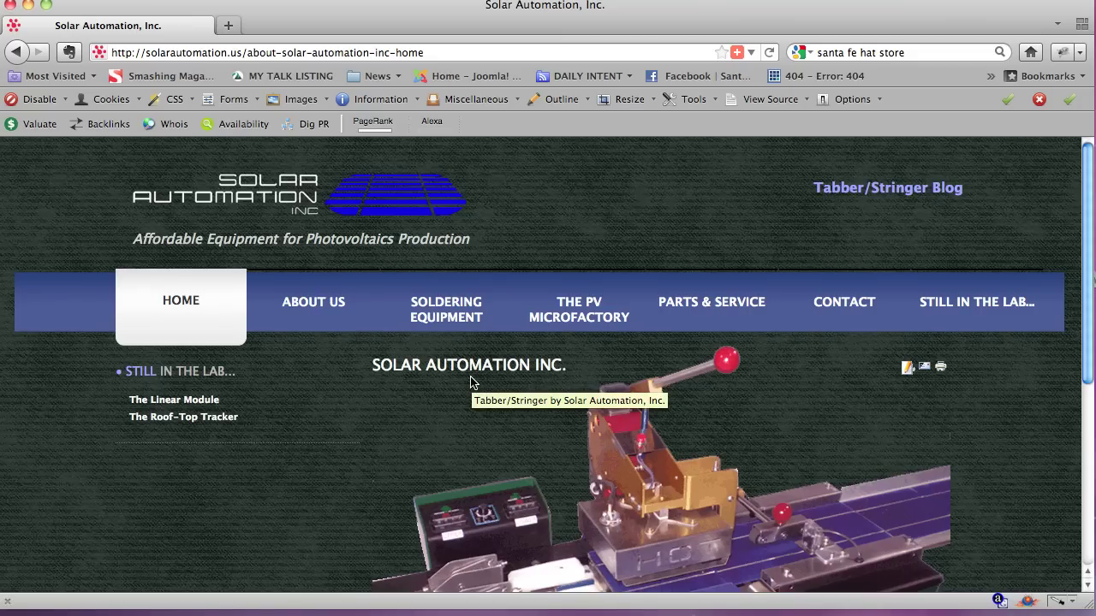
left_click(907, 369)
left_click(908, 369)
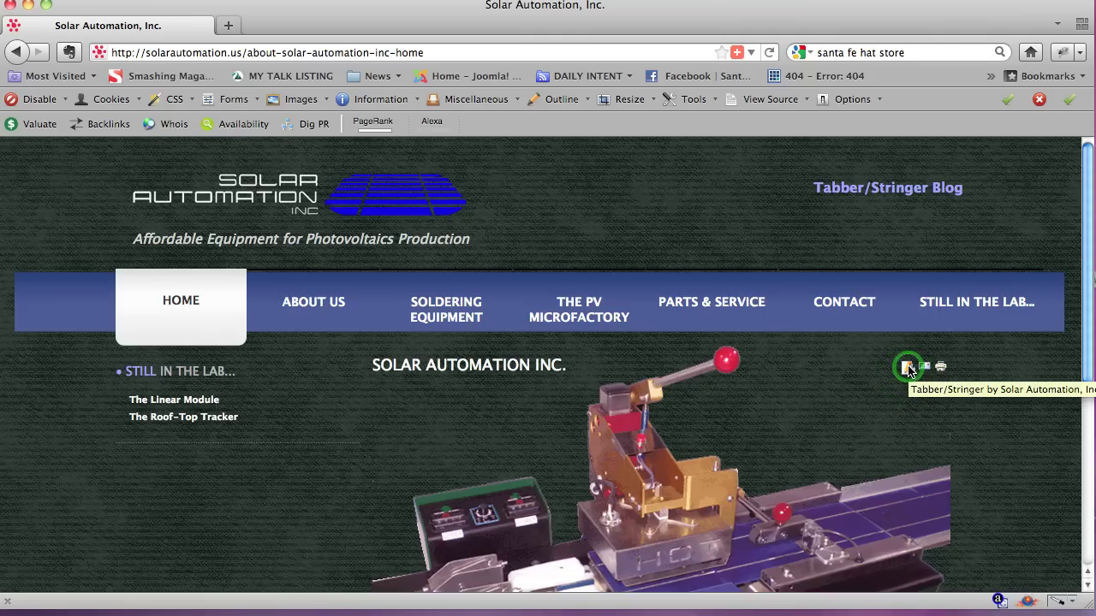
left_click(993, 411)
left_click(908, 368)
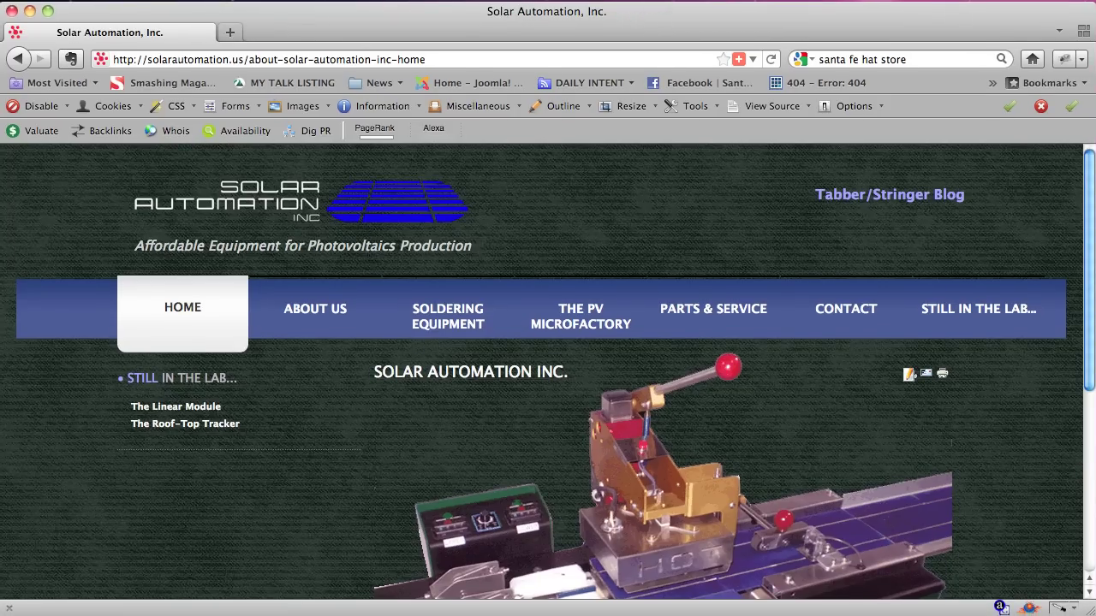
key("super+r")
left_click(906, 377)
- Start submitting a new article from the page footer and title it "About our Microfactory"
scroll(910, 381, "down", 5)
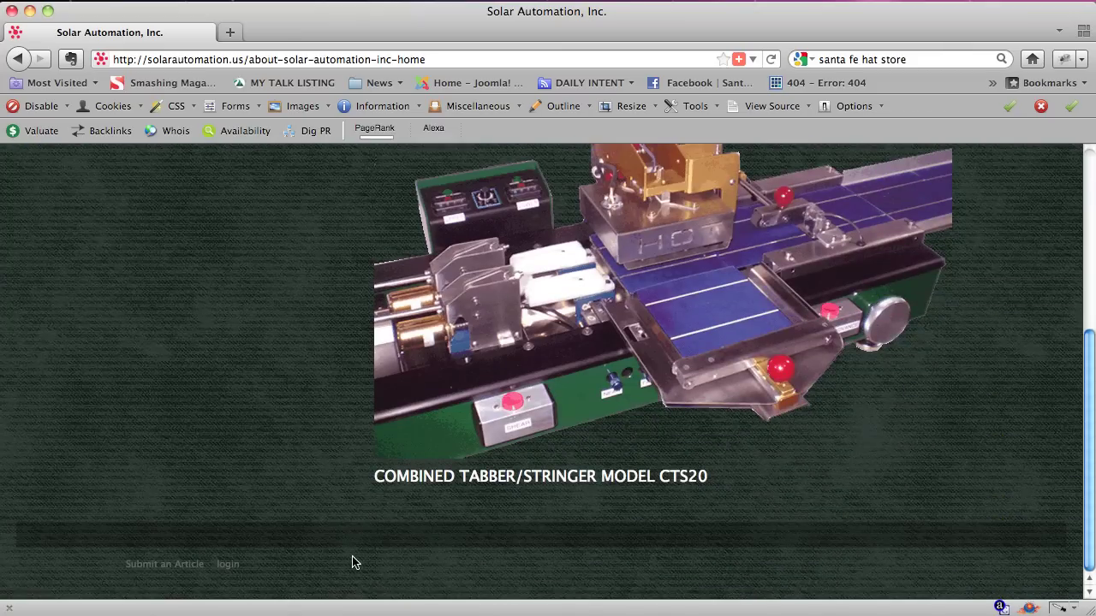
left_click(168, 565)
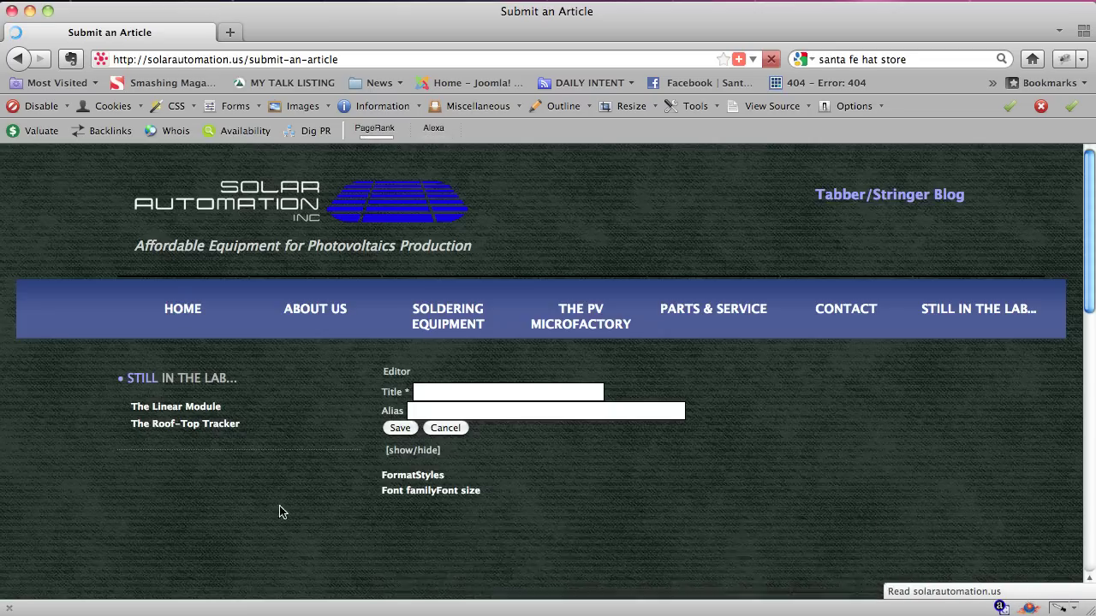
left_click(456, 391)
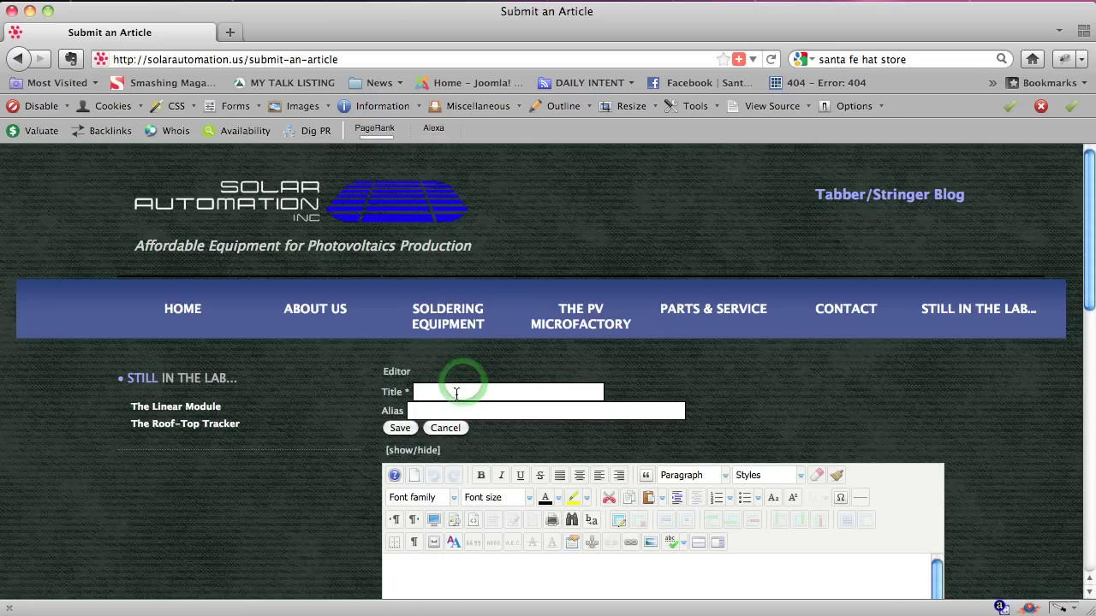
type("About o")
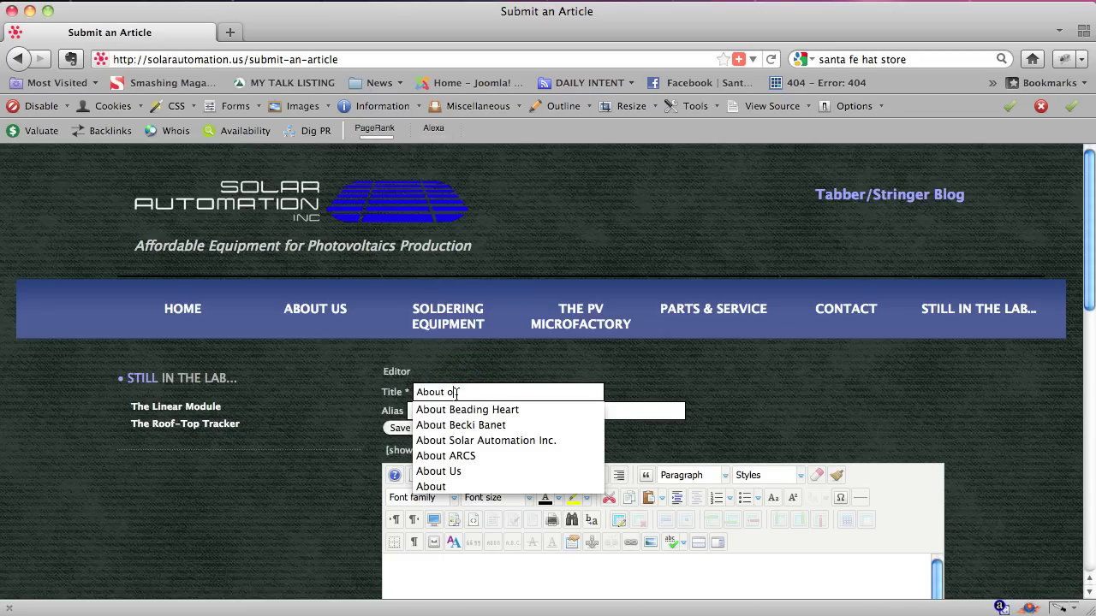
type("ur Micor")
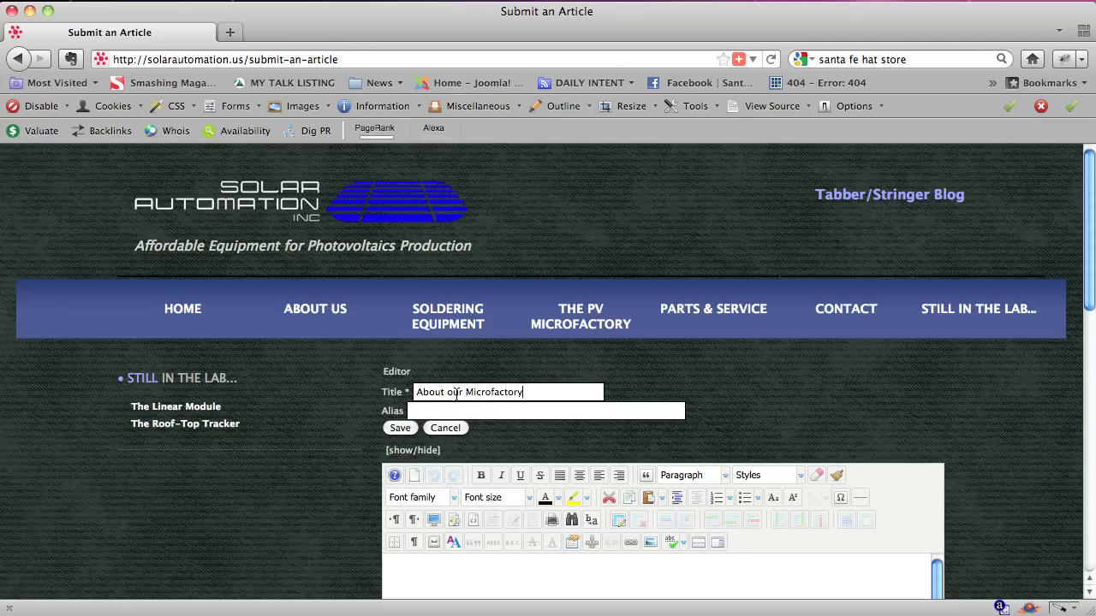
- Enter "Our microfactory was born in" as the new article's body text
scroll(467, 410, "down", 4)
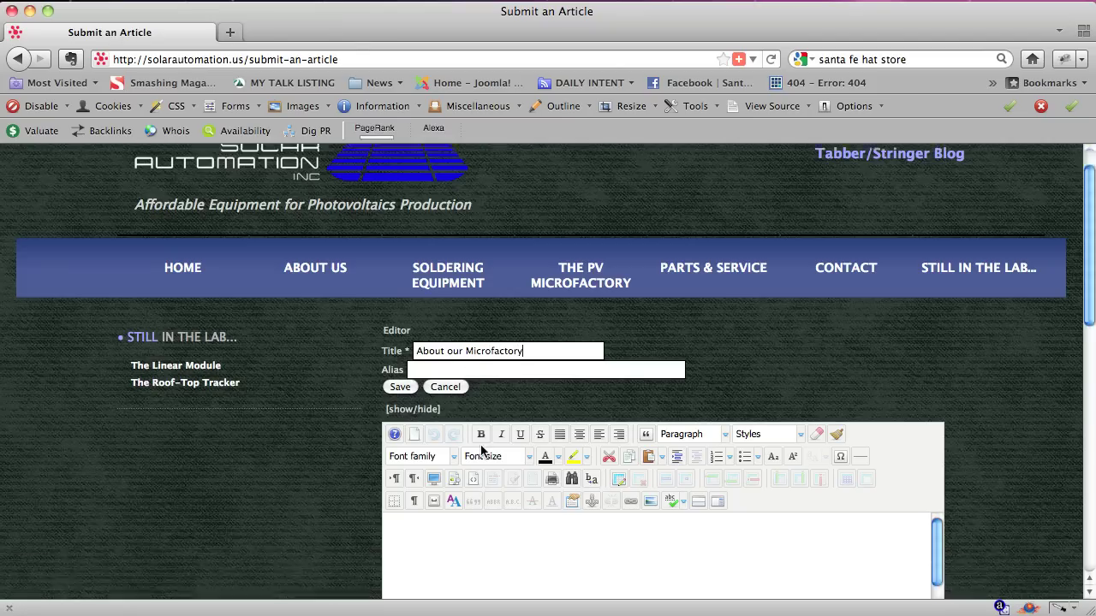
left_click(475, 458)
type("Our micro")
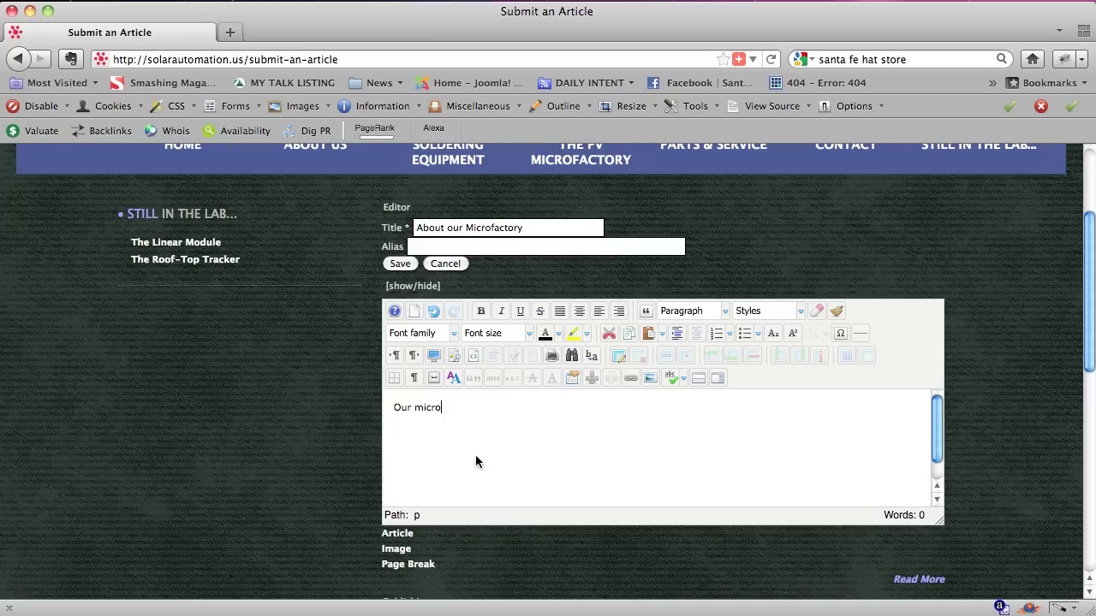
type("factory was born in")
- Link the word "microfactory" in the body text to The PV MicroFactory page of the Top menu
double_click(456, 409)
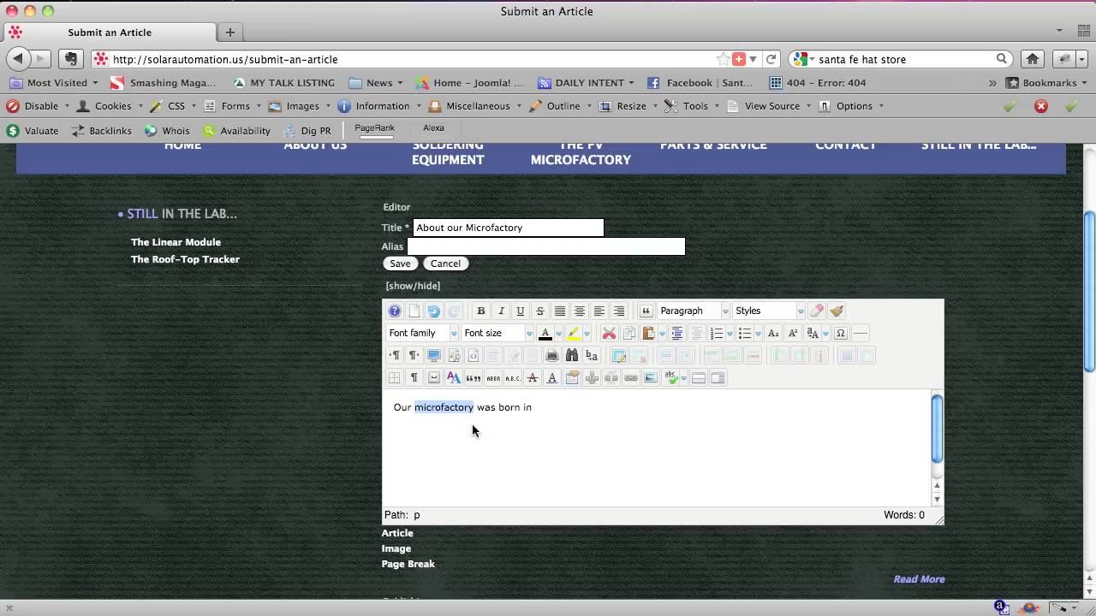
left_click(631, 379)
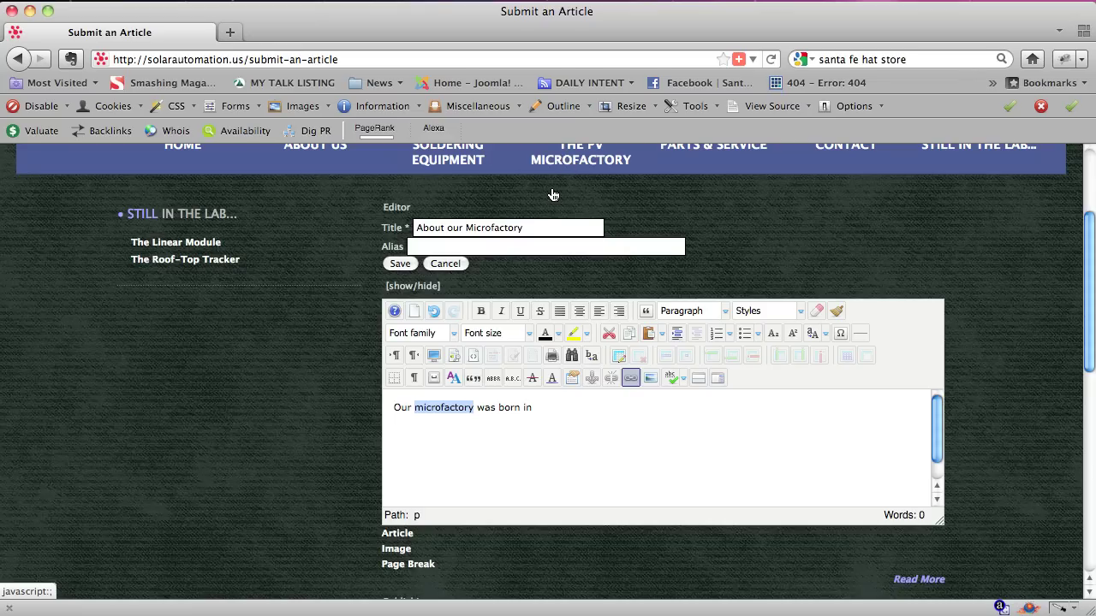
left_click(634, 379)
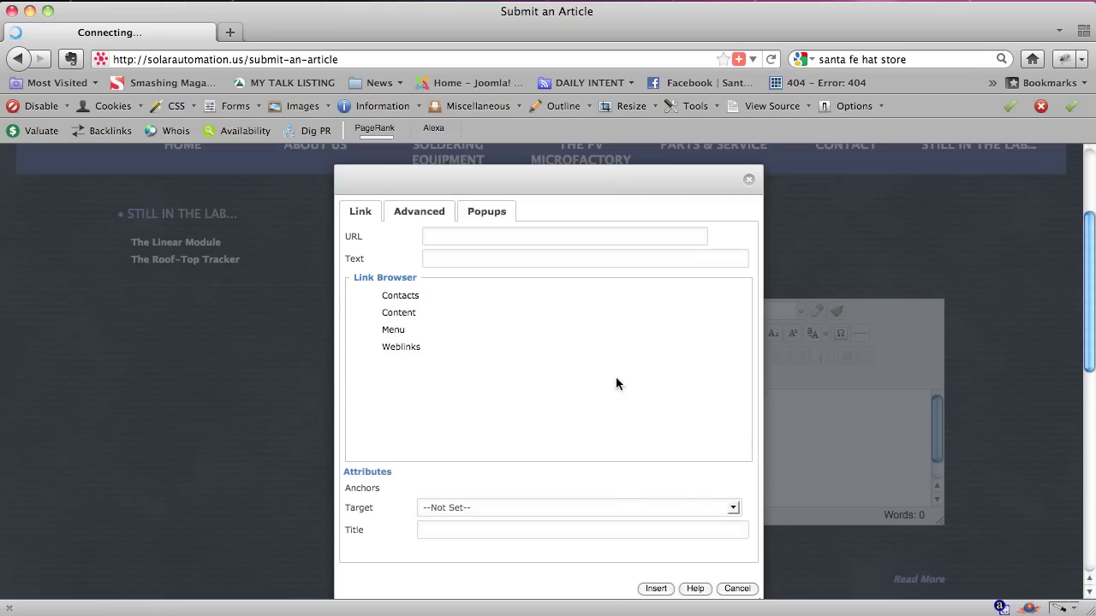
left_click(394, 334)
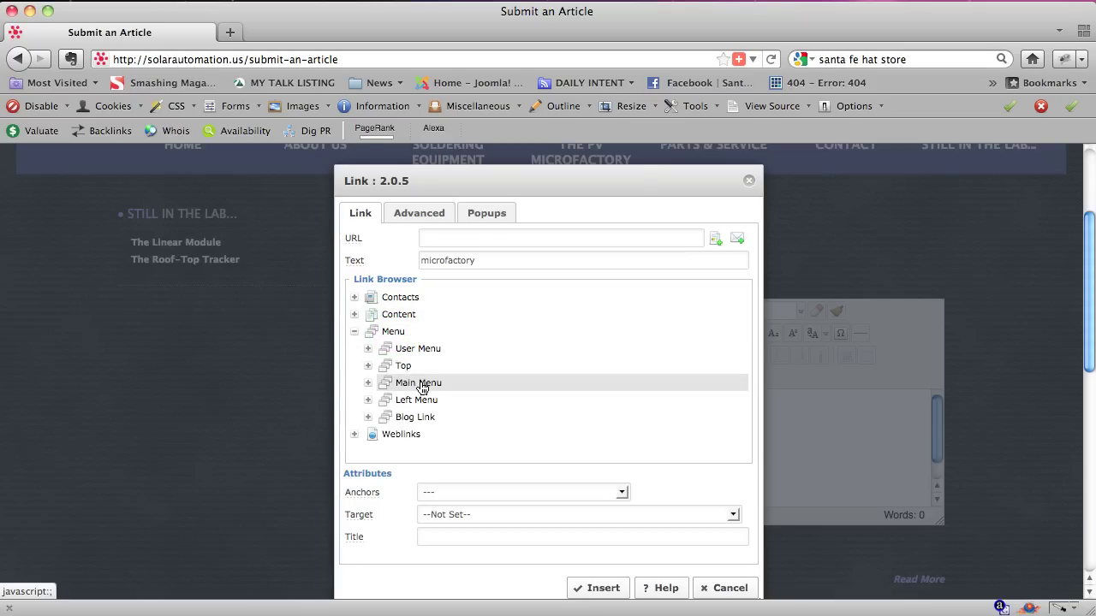
left_click(404, 366)
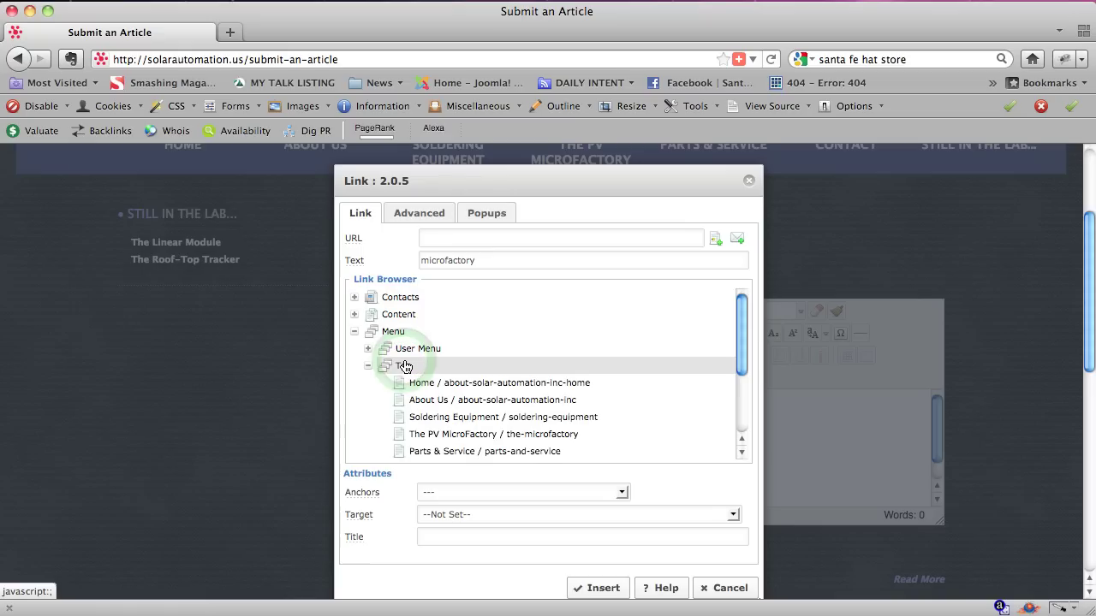
left_click(478, 435)
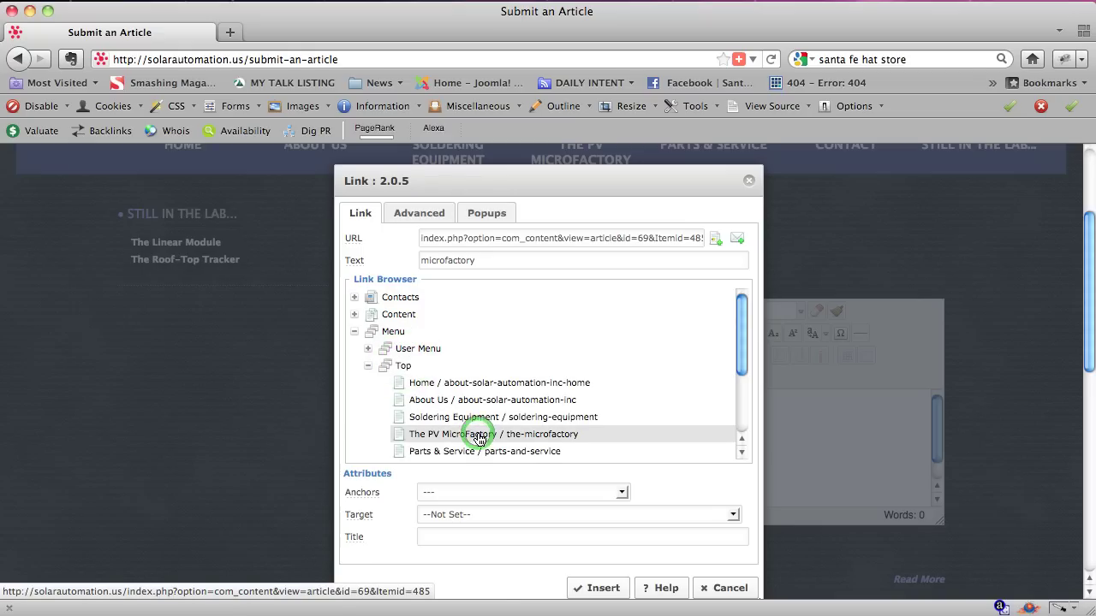
left_click(599, 588)
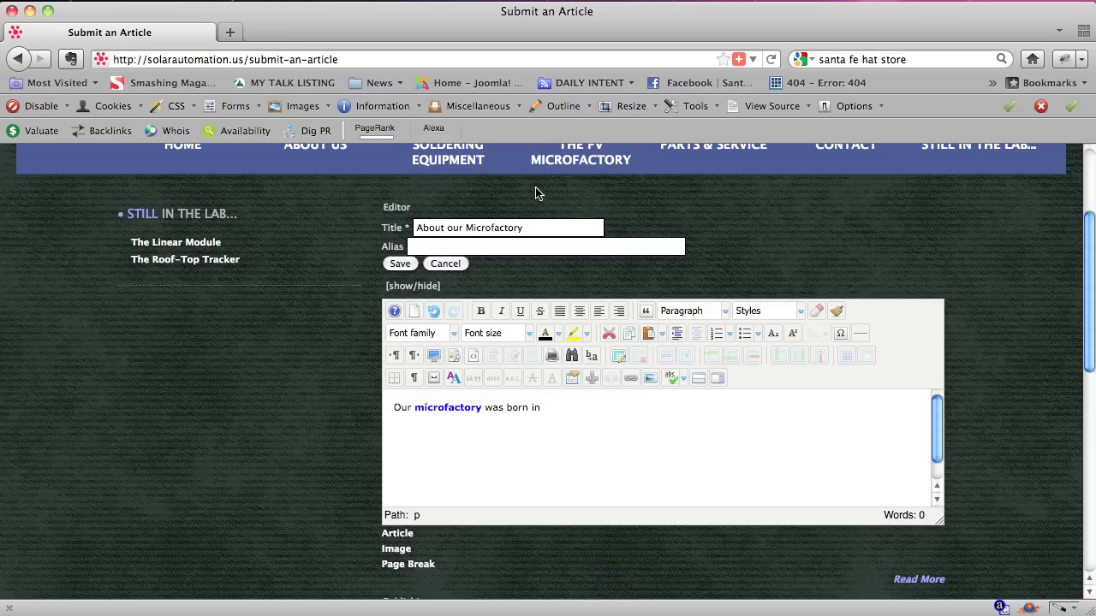
left_click_drag(1083, 334, 1083, 313)
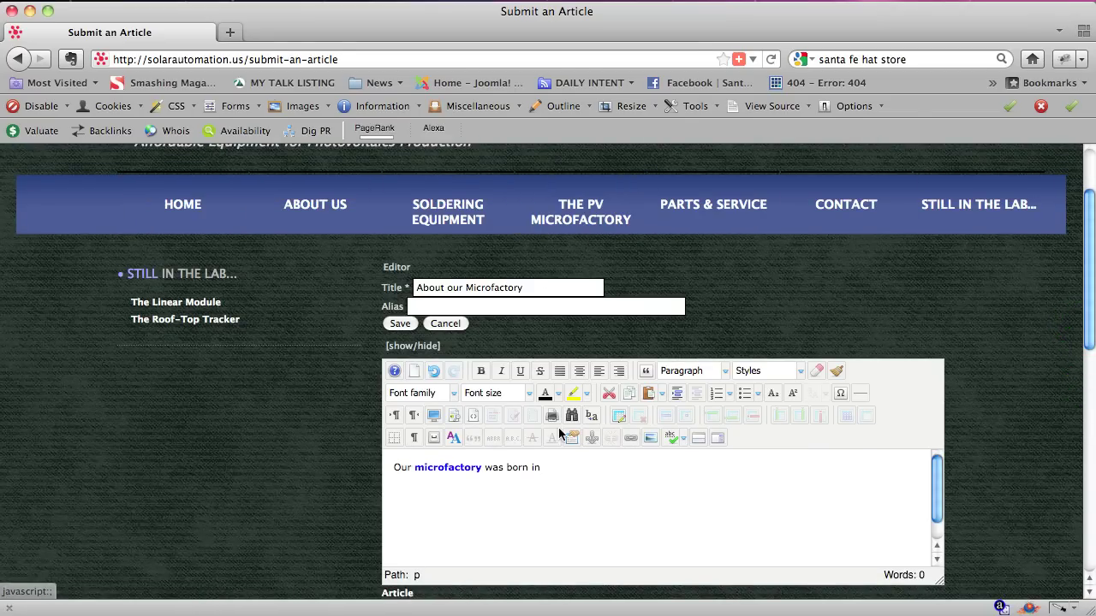
left_click_drag(508, 469, 545, 468)
left_click(629, 438)
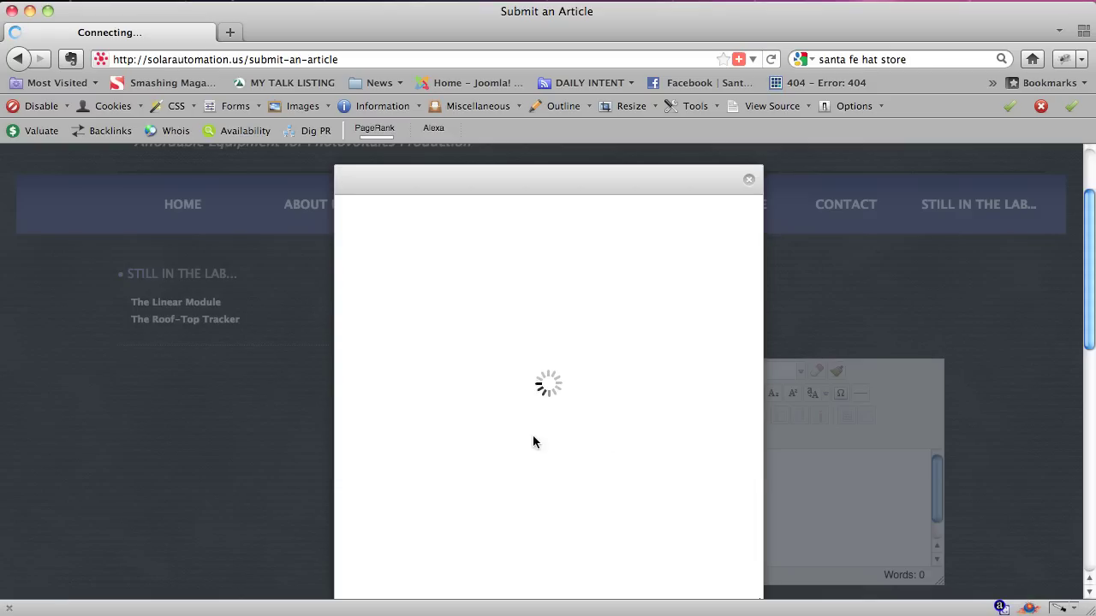
left_click(402, 314)
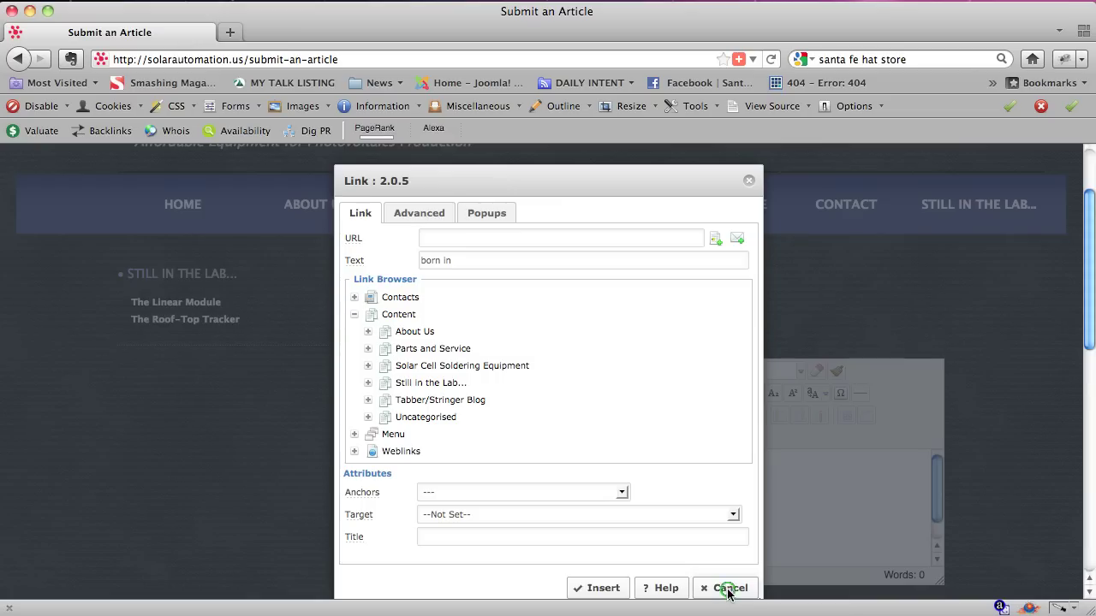
left_click(727, 589)
left_click(745, 509)
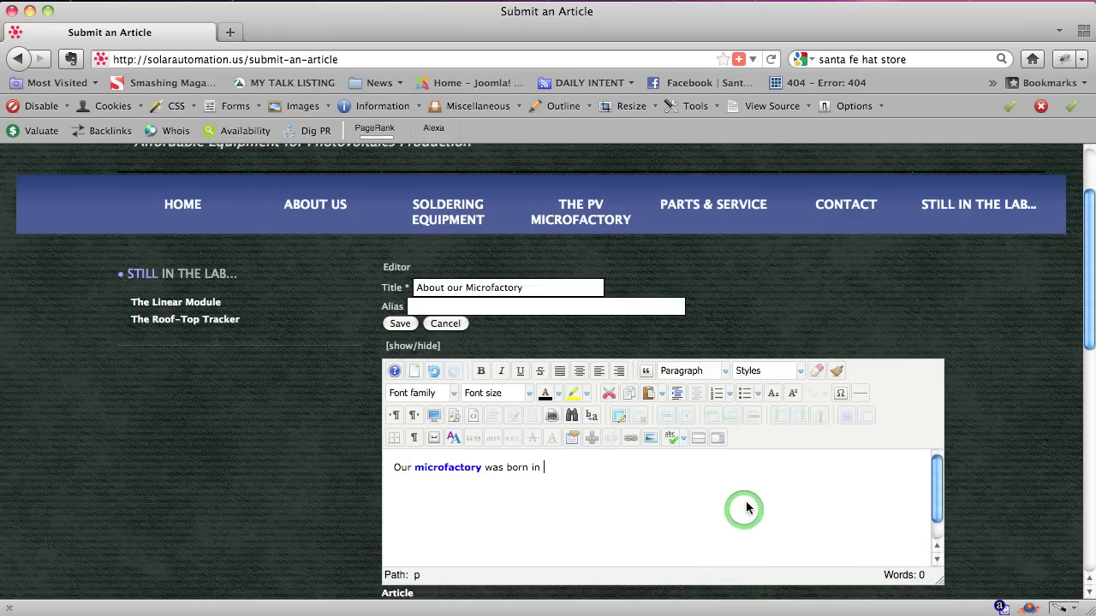
- Set the new article's category to Tabber/Stringer Blog
scroll(939, 332, "down", 3)
scroll(939, 332, "down", 2)
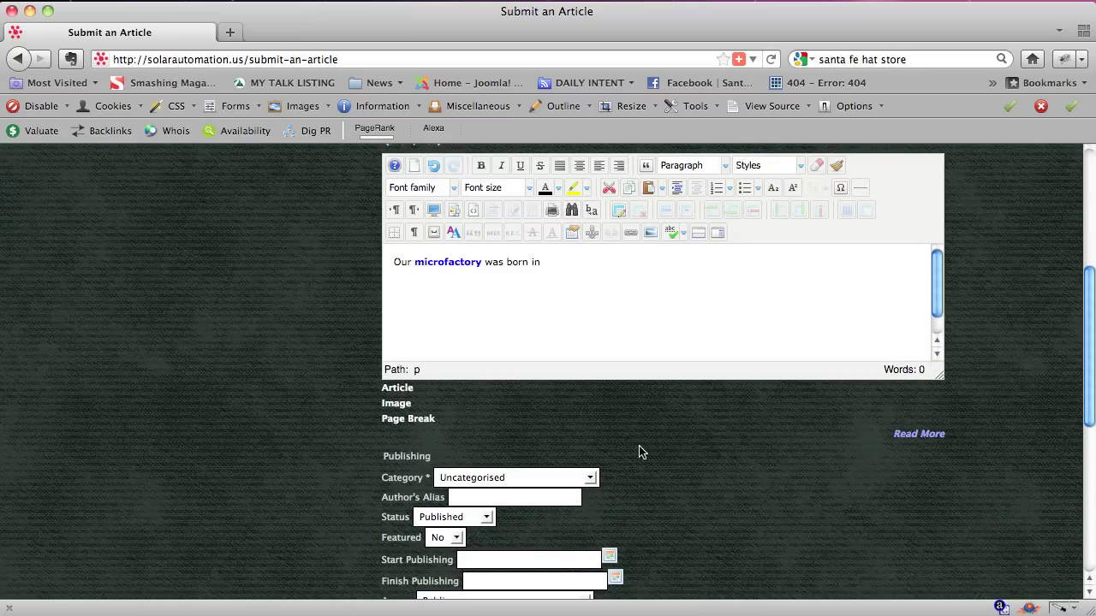
left_click(590, 478)
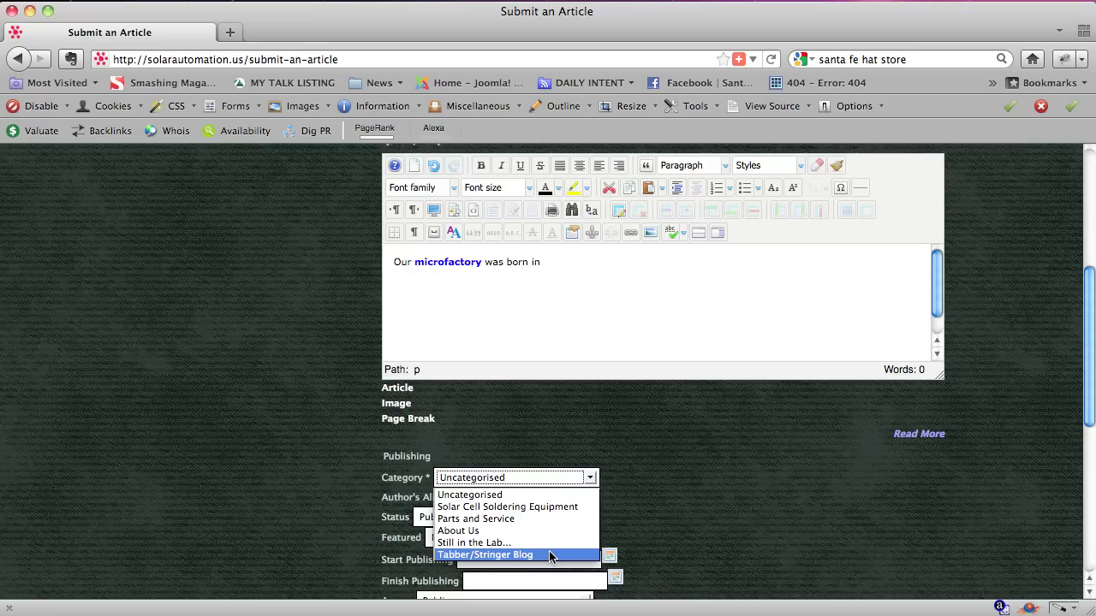
key("Return")
- Start the article's meta description with "The Solar"
scroll(715, 509, "down", 5)
left_click(717, 505)
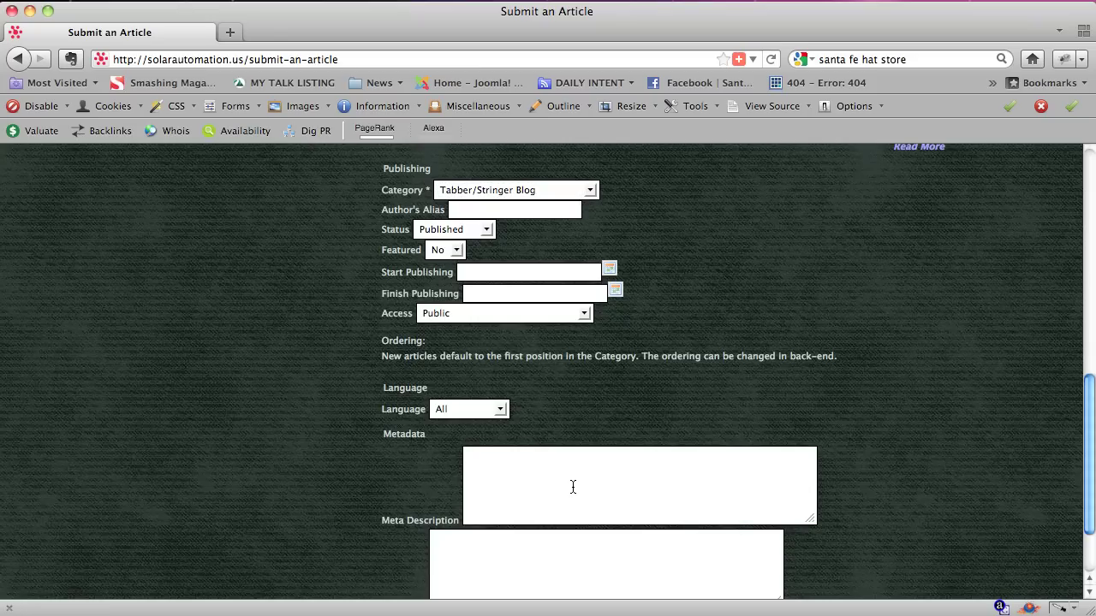
type("The Soa")
key("BackSpace")
key("BackSpace")
type("olar")
- Reword the body sentence's ending after "microfactory" as "was created by Solar Automation, Inc. in order to fulfil our dream..."
scroll(618, 421, "up", 5)
left_click(529, 311)
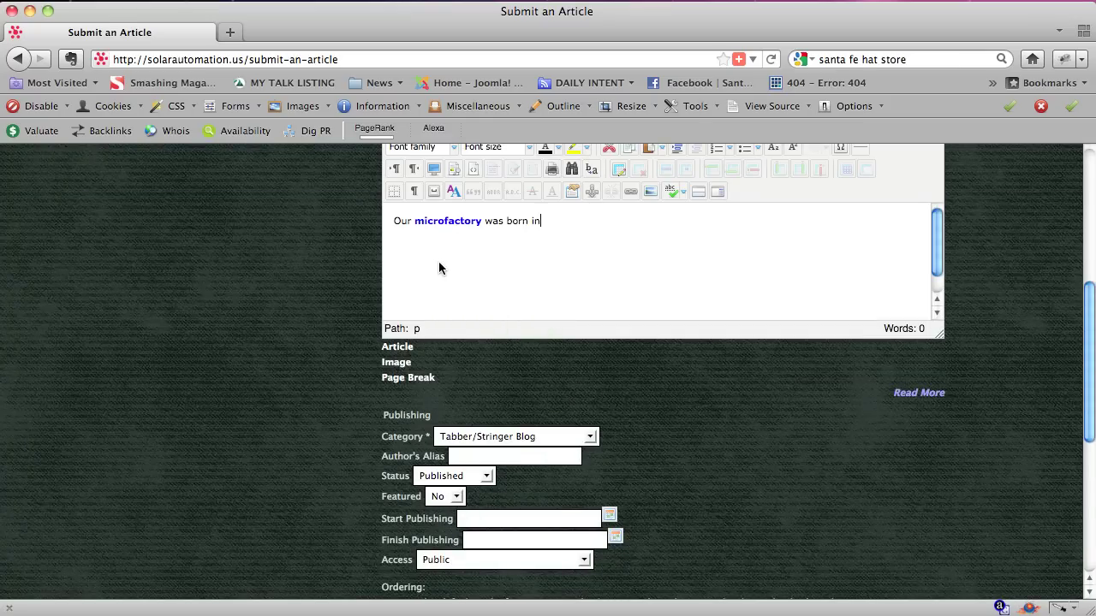
key("BackSpace")
key("BackSpace")
key("BackSpace")
key("BackSpace")
key("BackSpace")
key("BackSpace")
key("BackSpace")
key("BackSpace")
key("BackSpace")
key("BackSpace")
type("as created by Solar Automation, Inc.")
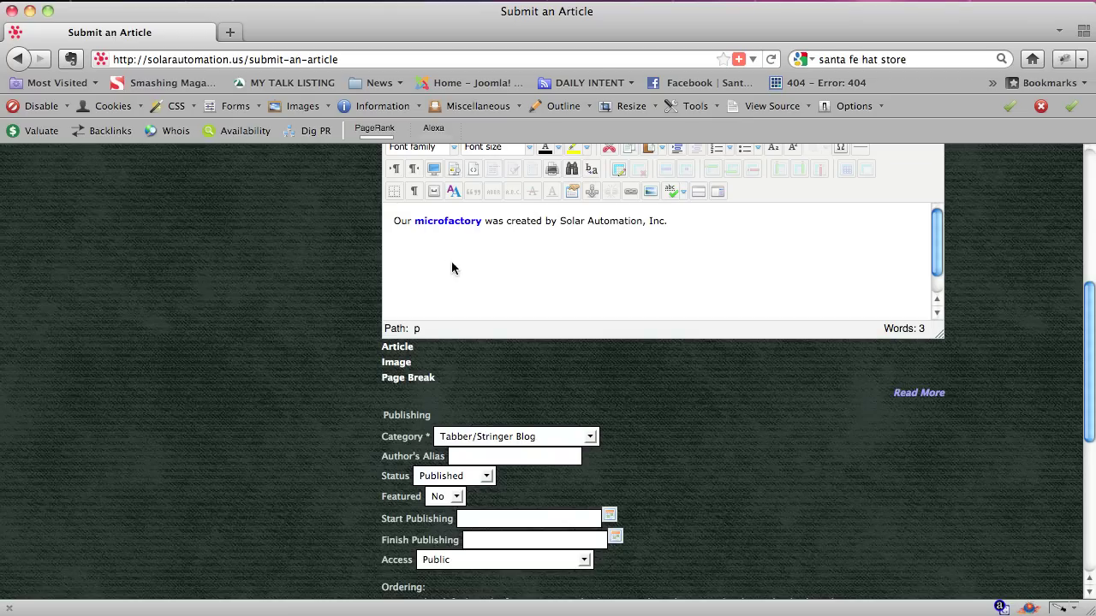
type(" in order to fulfil our dream...")
- Link "Solar Automation, Inc" in the body text to the Home page of the Top menu
left_click_drag(559, 221, 666, 225)
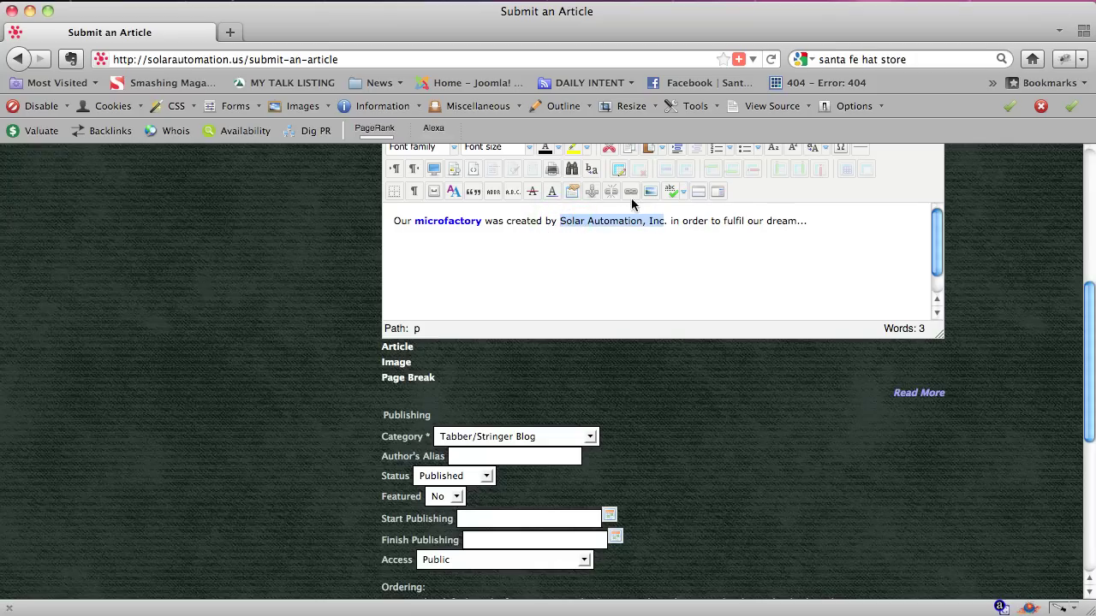
left_click(627, 191)
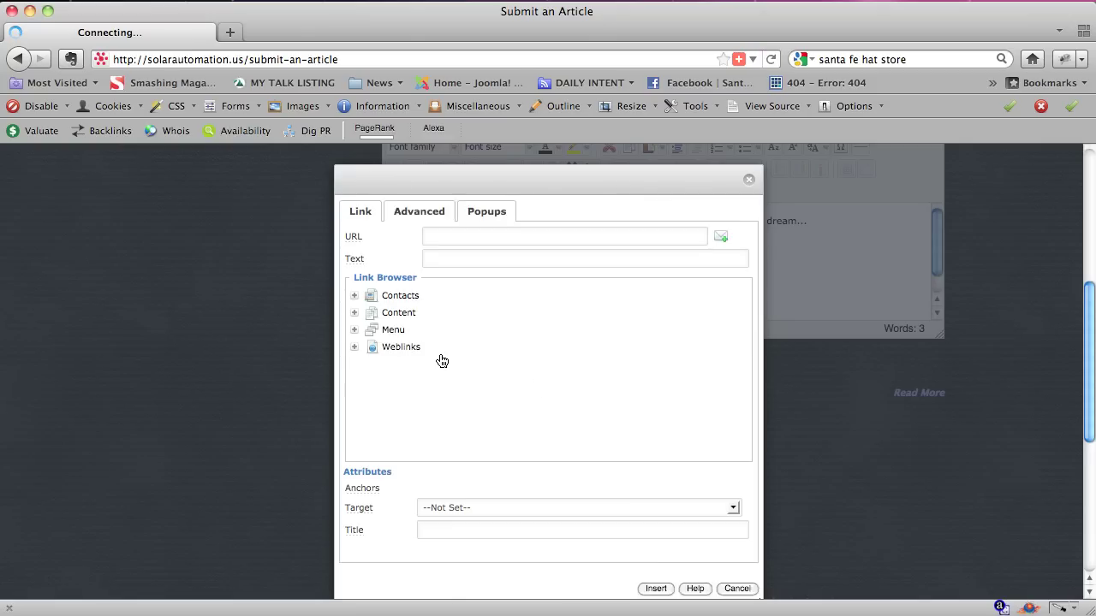
left_click(398, 335)
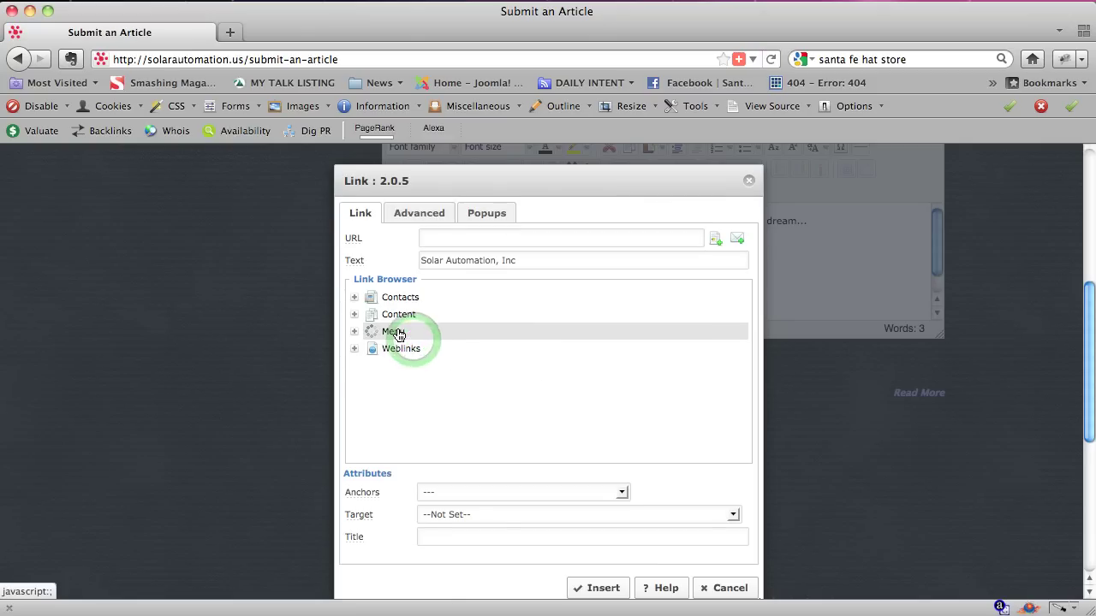
left_click(405, 368)
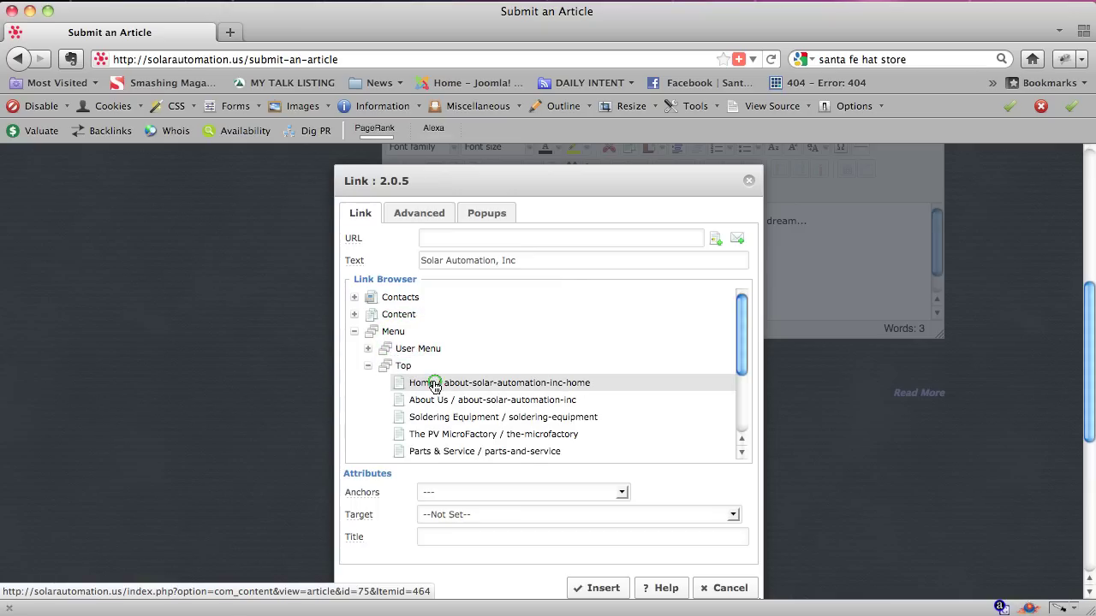
left_click(432, 385)
left_click(602, 588)
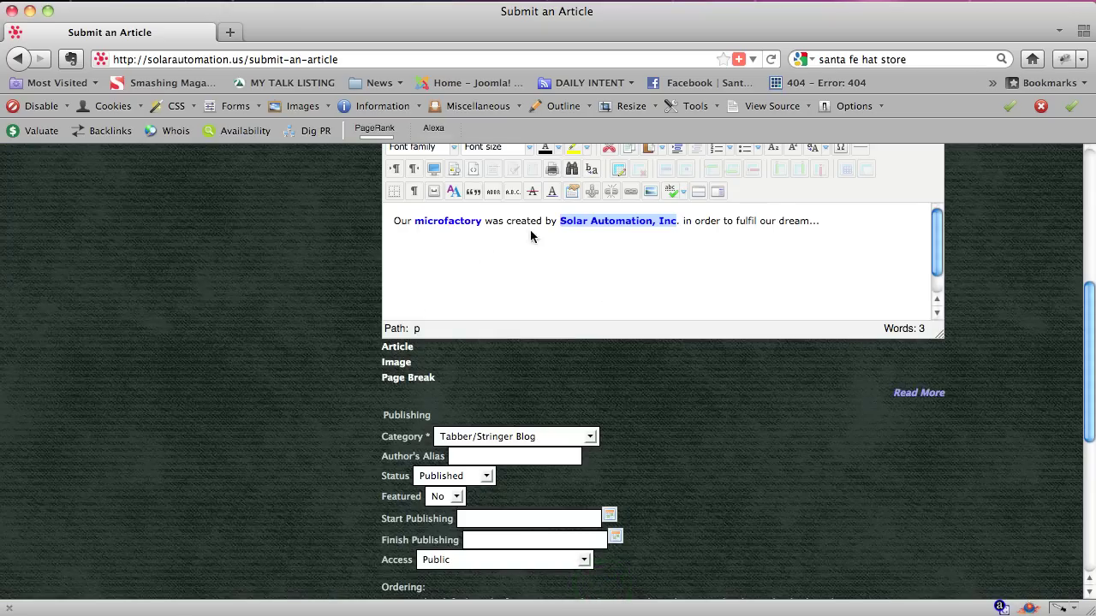
- Replace the meta description with a copy of the article's whole body sentence
left_click_drag(819, 222, 391, 224)
key("super+c")
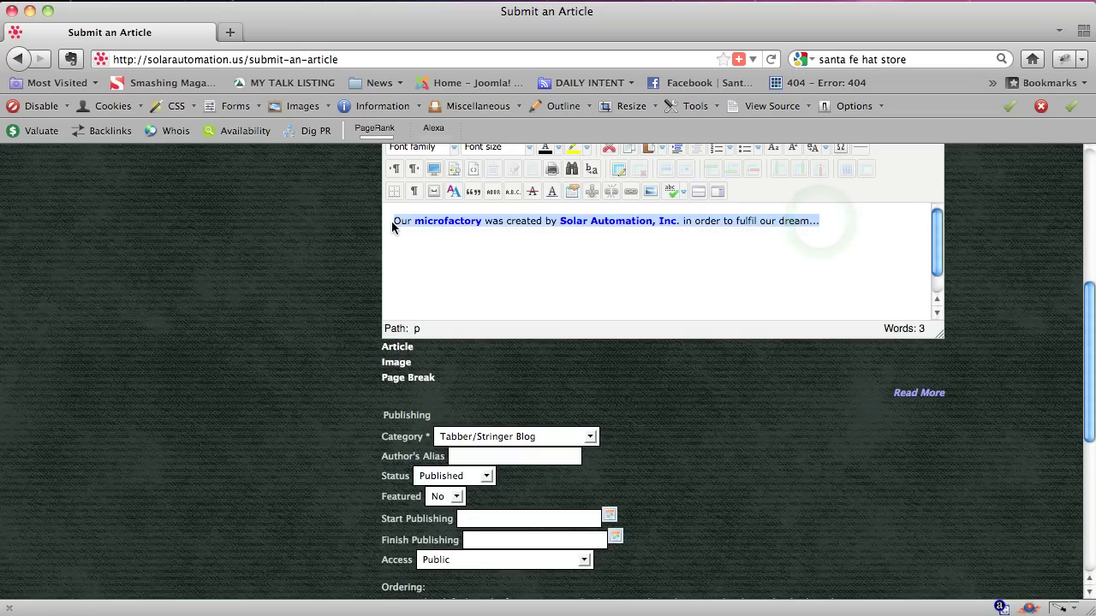
scroll(623, 364, "down", 5)
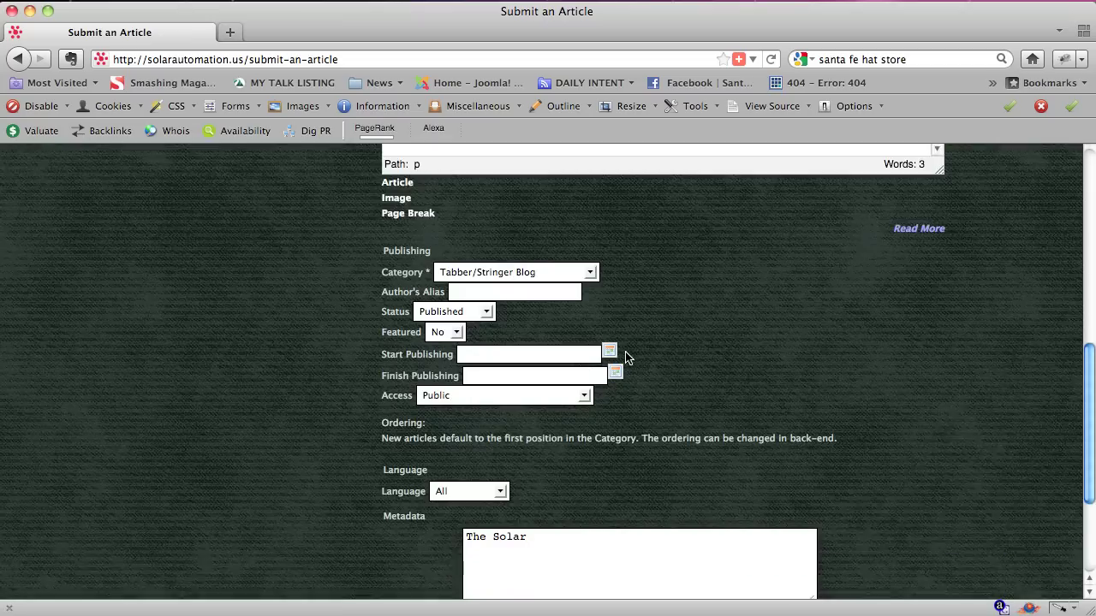
left_click(551, 409)
key("super+a")
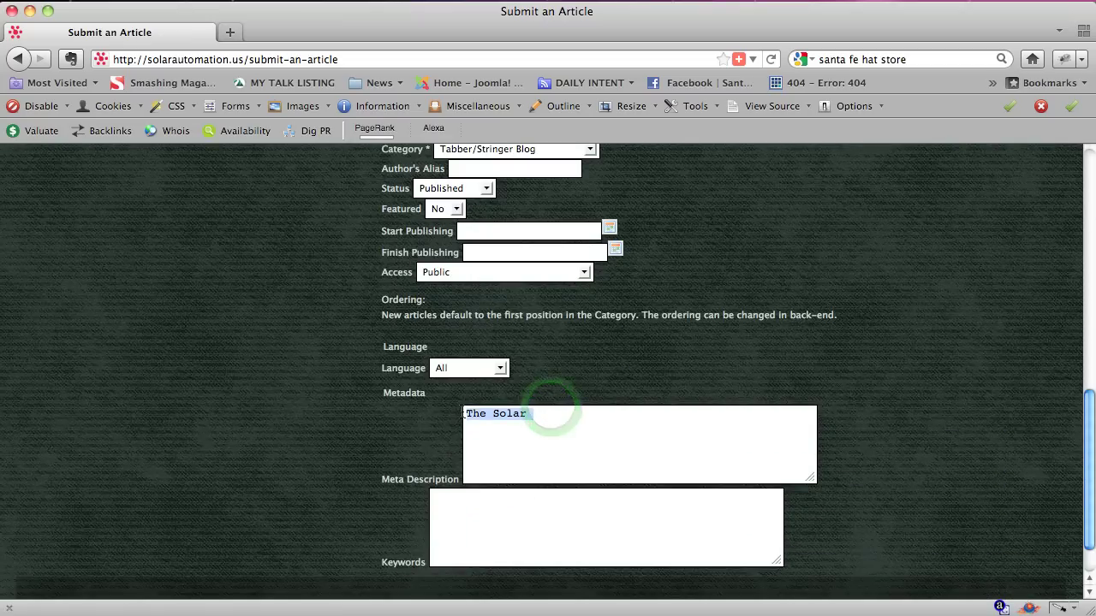
key("super+v")
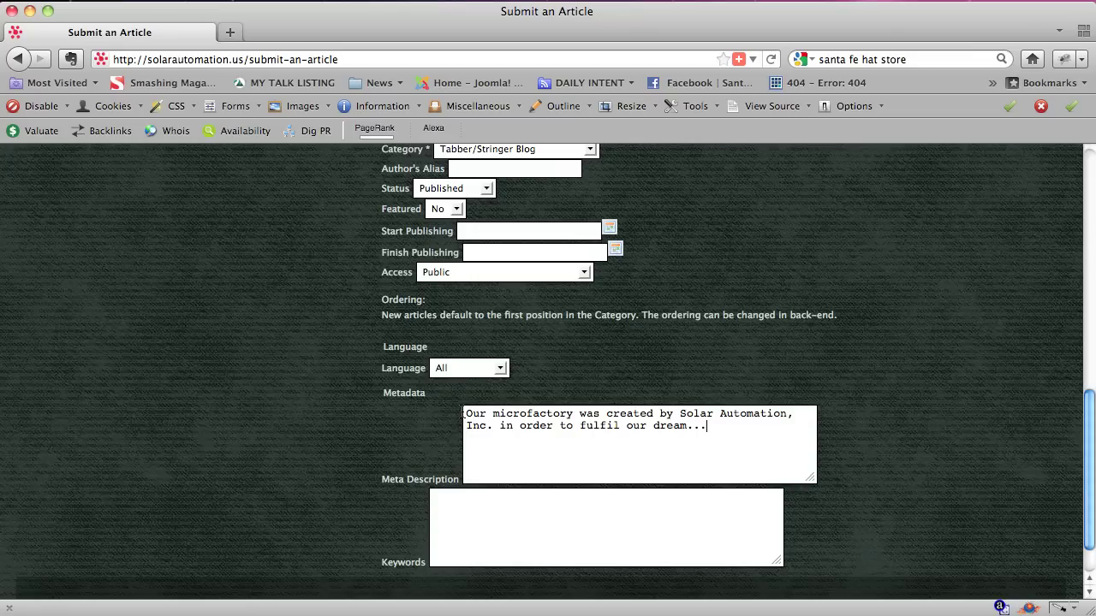
- Enter the article's keywords as "microfactory, solar automation"
left_click(488, 520)
type("microfactory,")
type("solar automation")
left_click(517, 528)
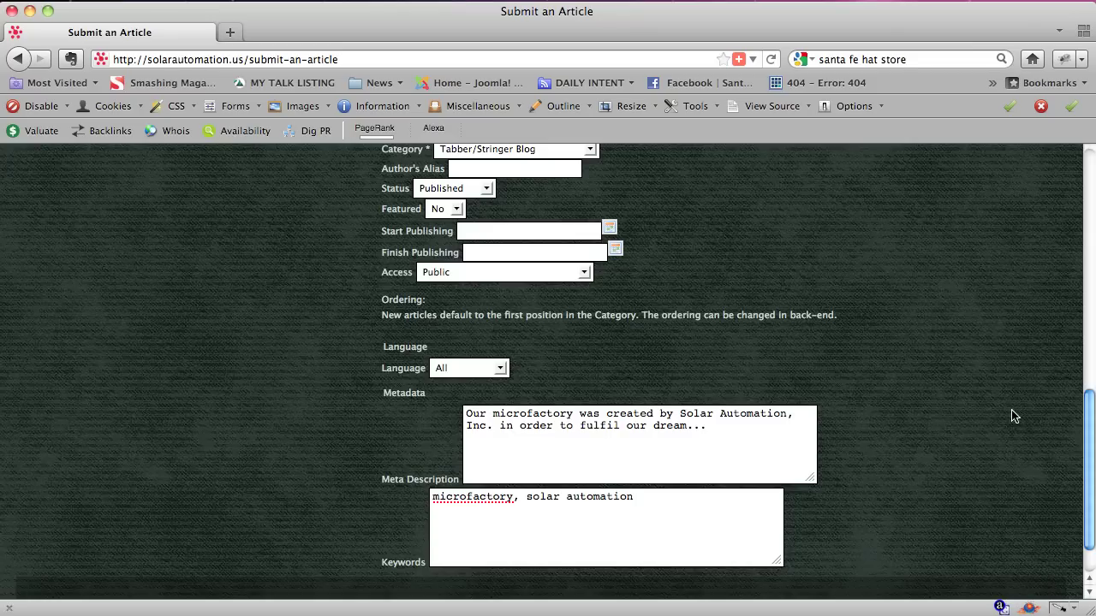
- Save the new article and open the Tabber/Stringer Blog page
left_click_drag(1090, 452, 1050, 248)
left_click(398, 360)
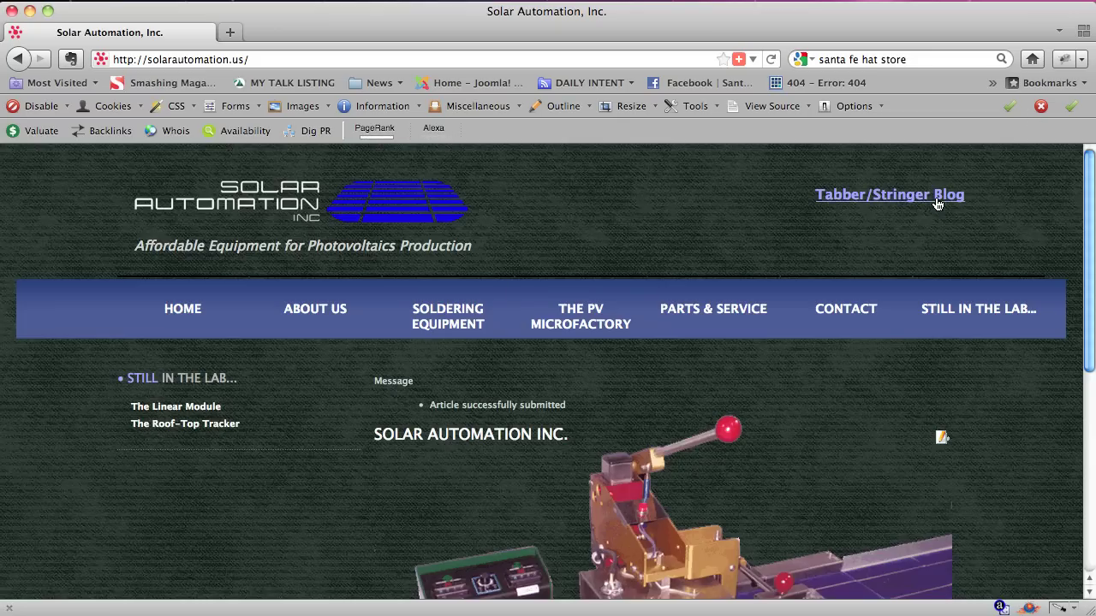
left_click(938, 202)
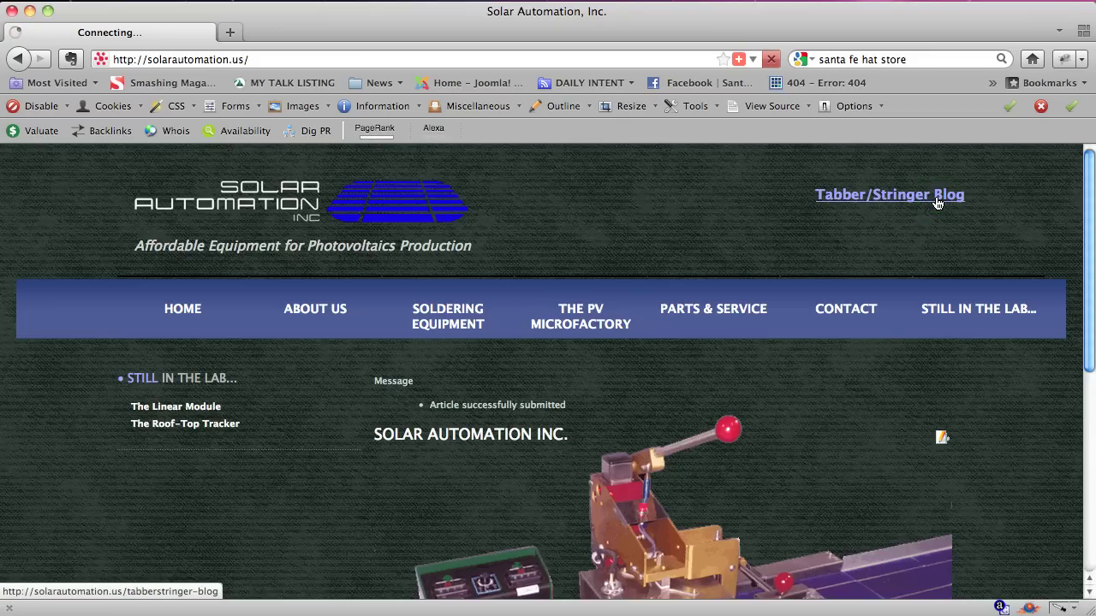